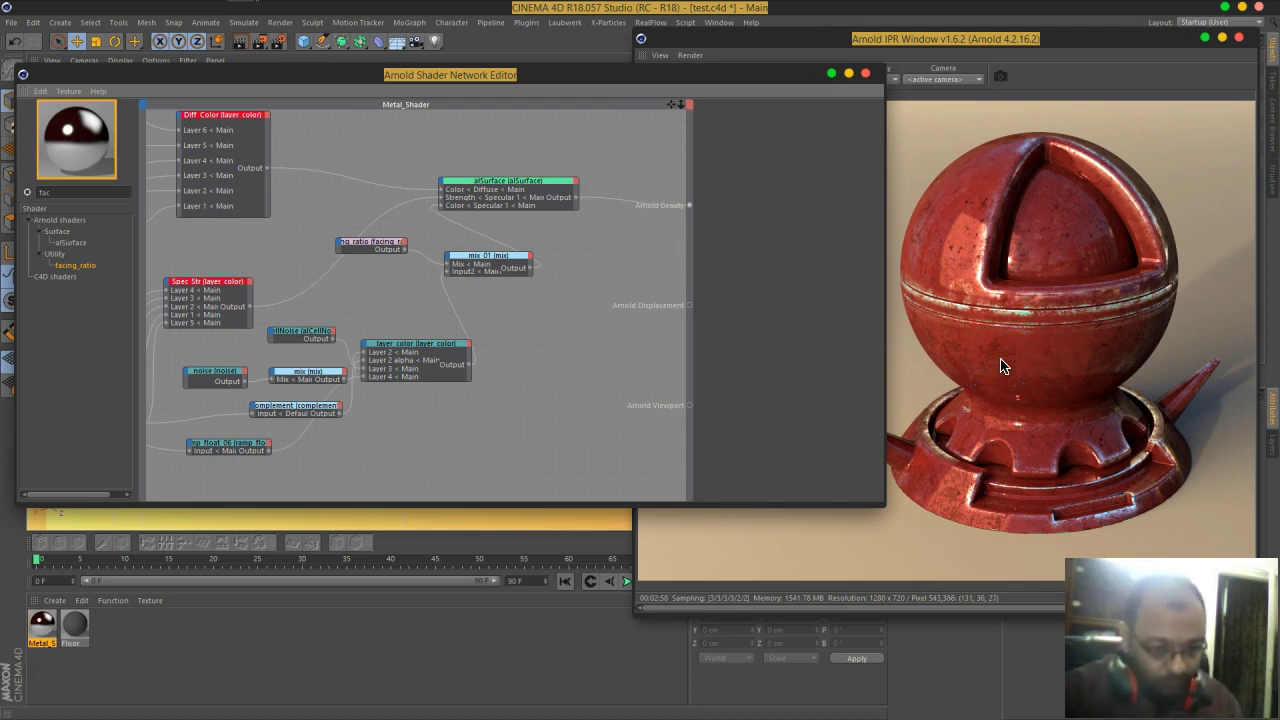
# Step: Move the shader network editor window aside so the render preview of the shader ball is uncovered
pyautogui.moveTo(674, 84); pyautogui.dragTo(606, 88)
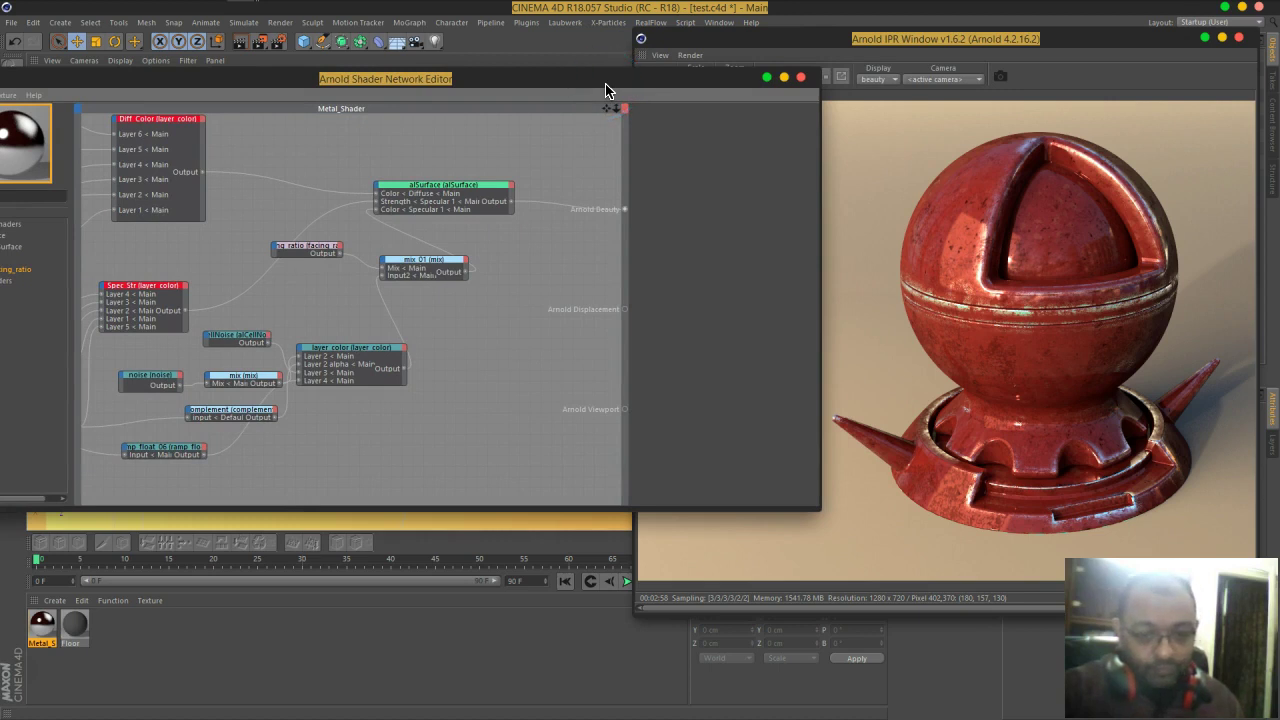
pyautogui.click(862, 264)
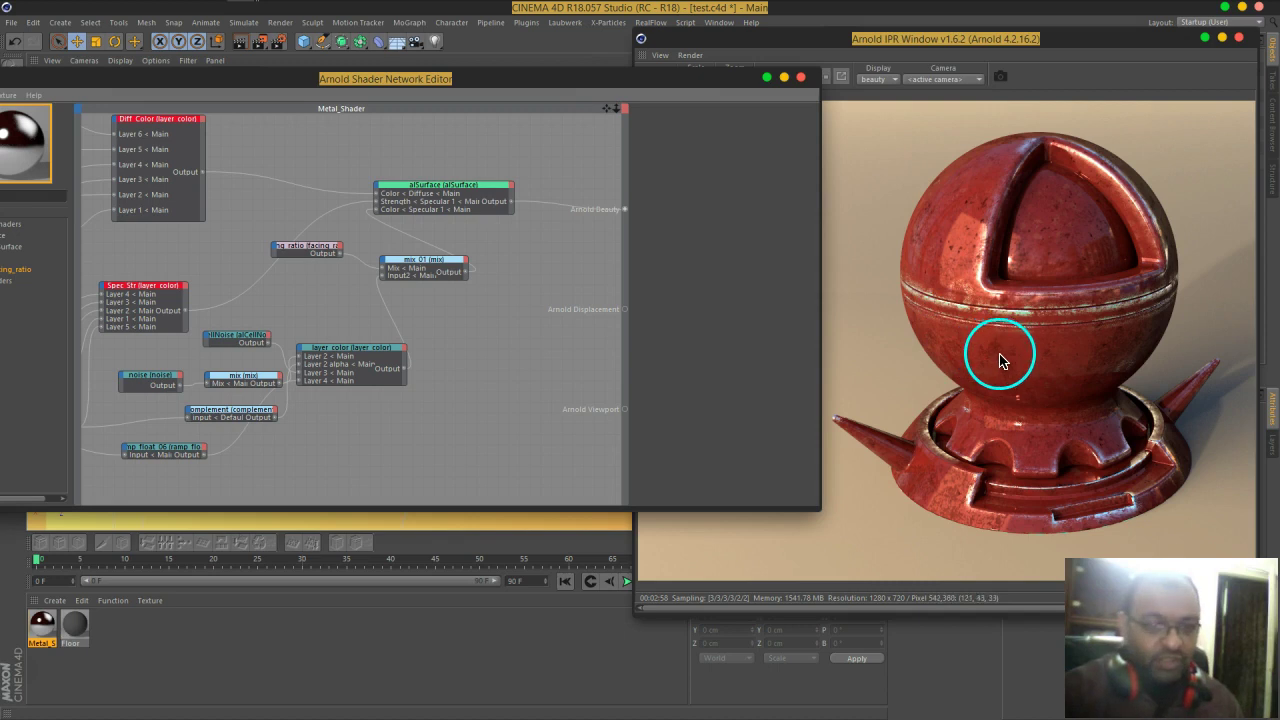
pyautogui.moveTo(998, 353); pyautogui.dragTo(960, 245)
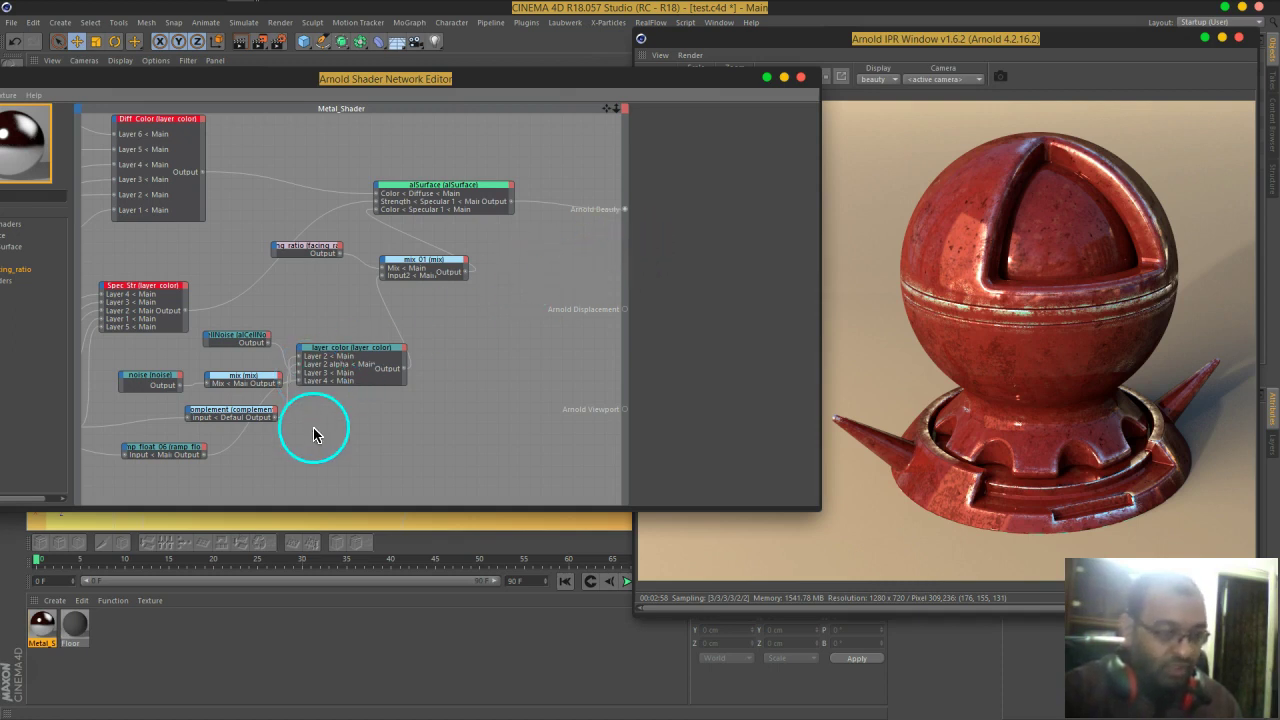
# Step: Space out the complement, layer_color and alCellNoise nodes of the specular color network
pyautogui.moveTo(317, 430); pyautogui.dragTo(377, 412, button='middle')
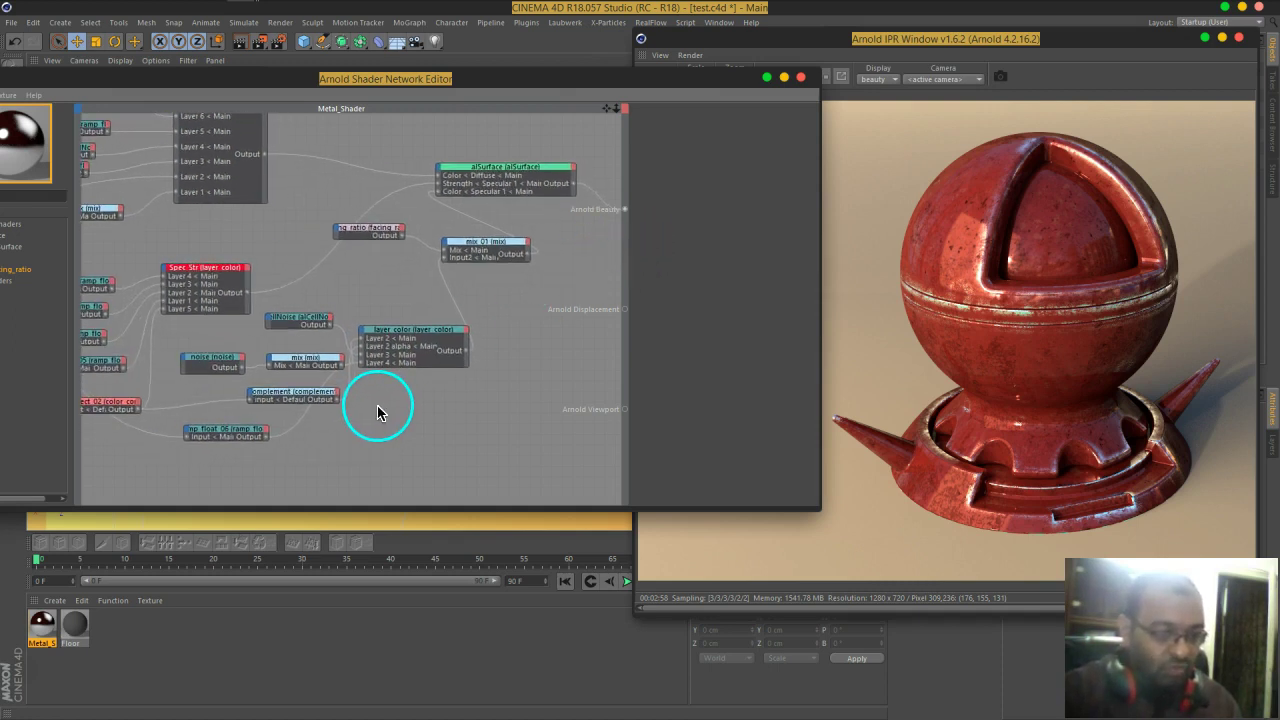
pyautogui.moveTo(335, 402); pyautogui.dragTo(286, 388)
pyautogui.moveTo(406, 340); pyautogui.dragTo(428, 366)
pyautogui.click(420, 380)
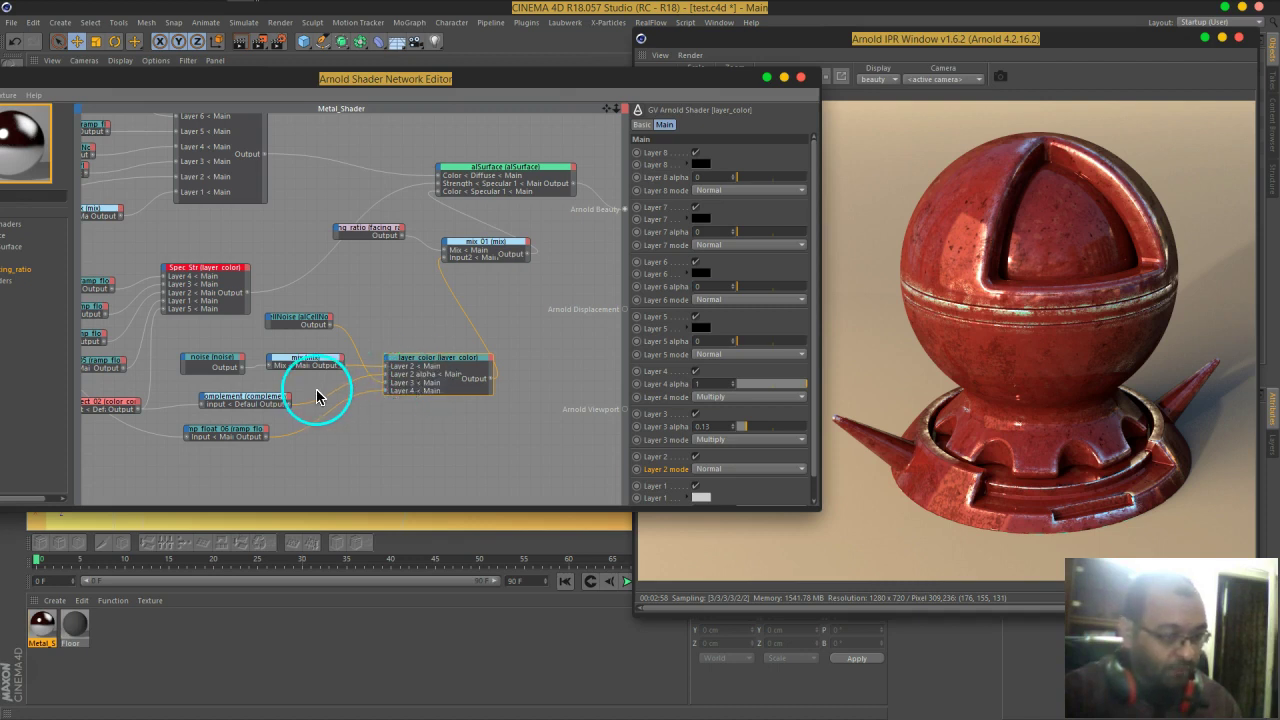
pyautogui.moveTo(277, 412); pyautogui.dragTo(277, 370, button='middle')
pyautogui.moveTo(308, 289); pyautogui.dragTo(277, 303)
# Step: Duplicate the alCellNoise, noise, mix, complement, ramp_float_06 and layer_color nodes and place the copies below the originals
pyautogui.moveTo(378, 334); pyautogui.dragTo(216, 440)
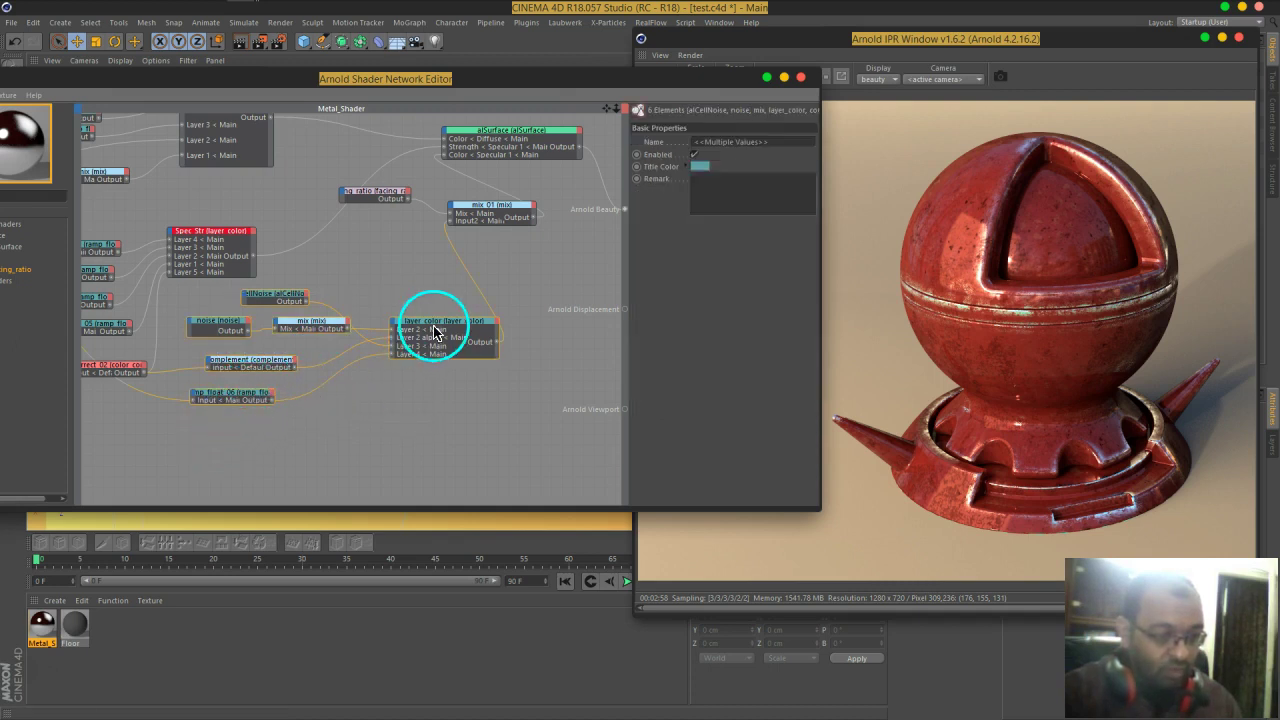
pyautogui.moveTo(443, 327); pyautogui.dragTo(440, 451)
pyautogui.moveTo(461, 411); pyautogui.dragTo(442, 334, button='middle')
pyautogui.moveTo(415, 365); pyautogui.dragTo(415, 390)
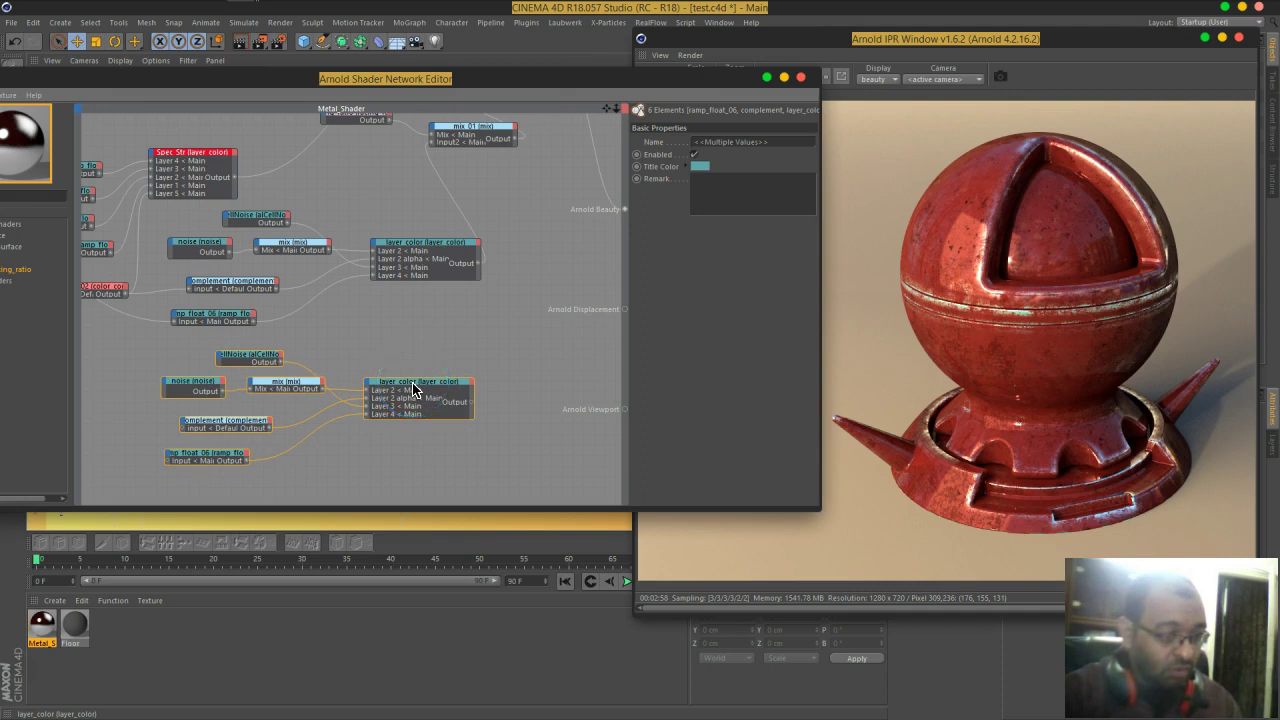
pyautogui.click(415, 390)
# Step: Enlarge the network editor and connect the color_correct output to the input of the duplicated ramp_float_06 node
pyautogui.moveTo(402, 328); pyautogui.dragTo(503, 314, button='middle')
pyautogui.moveTo(286, 300); pyautogui.dragTo(367, 395, button='middle')
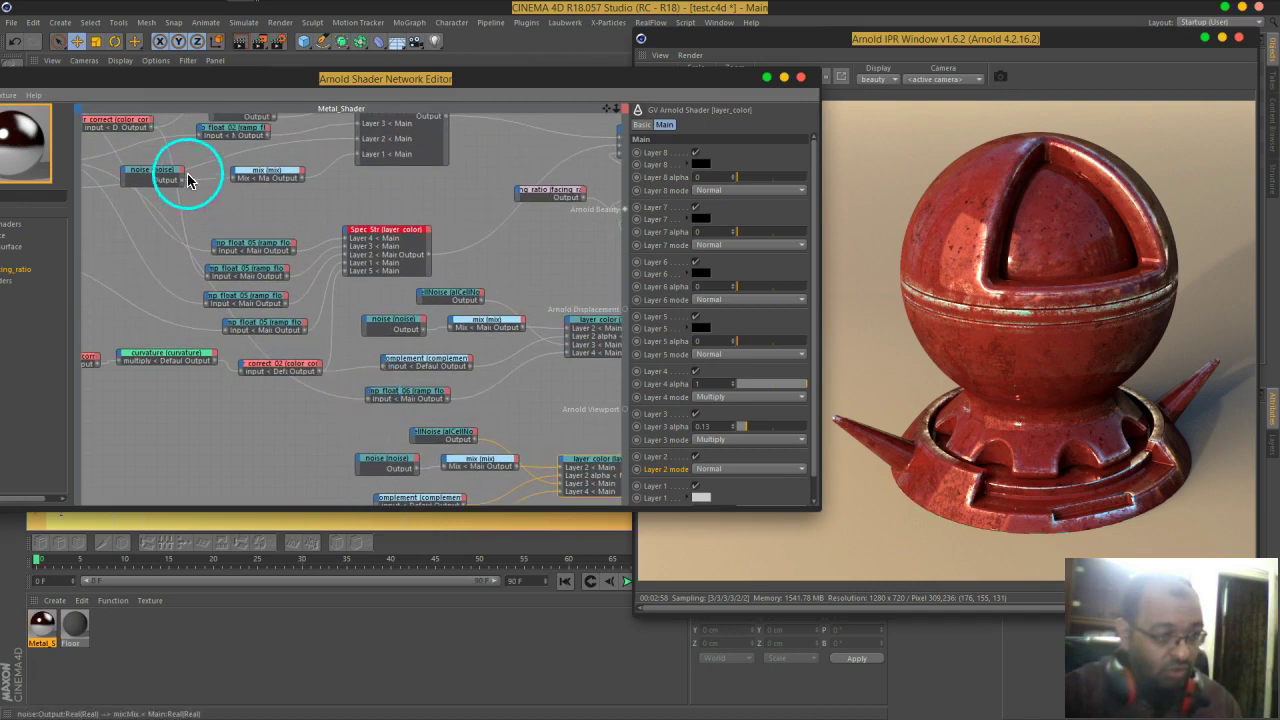
pyautogui.moveTo(153, 127); pyautogui.dragTo(506, 445)
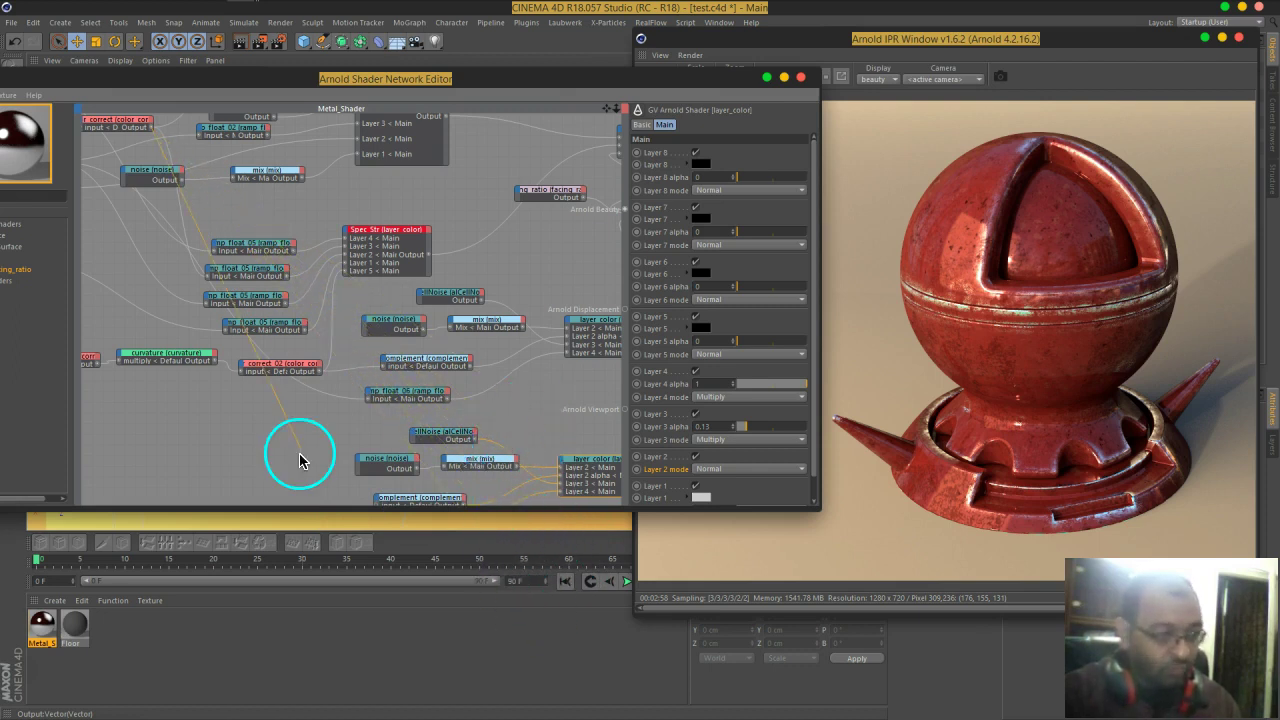
pyautogui.moveTo(304, 516); pyautogui.dragTo(303, 591)
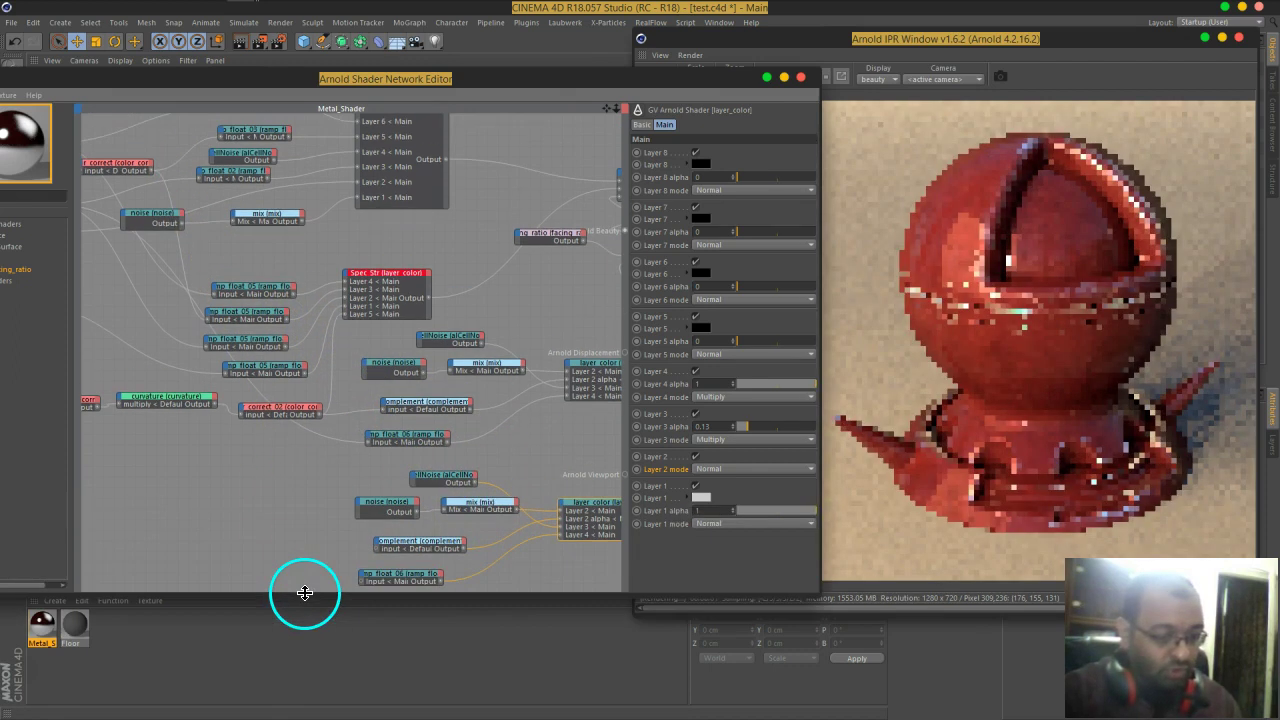
pyautogui.moveTo(149, 171); pyautogui.dragTo(358, 597)
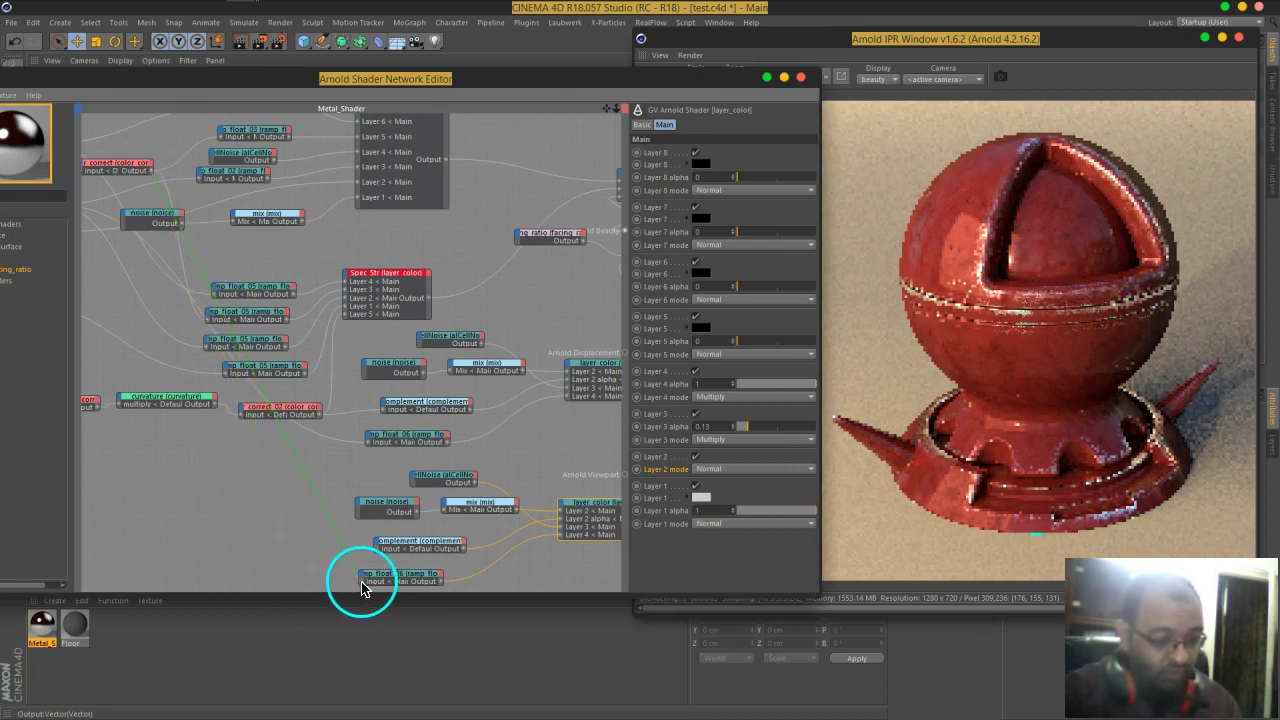
# Step: Connect the output of the duplicated layer_color node to Arnold Beauty
pyautogui.moveTo(506, 571); pyautogui.dragTo(286, 491, button='middle')
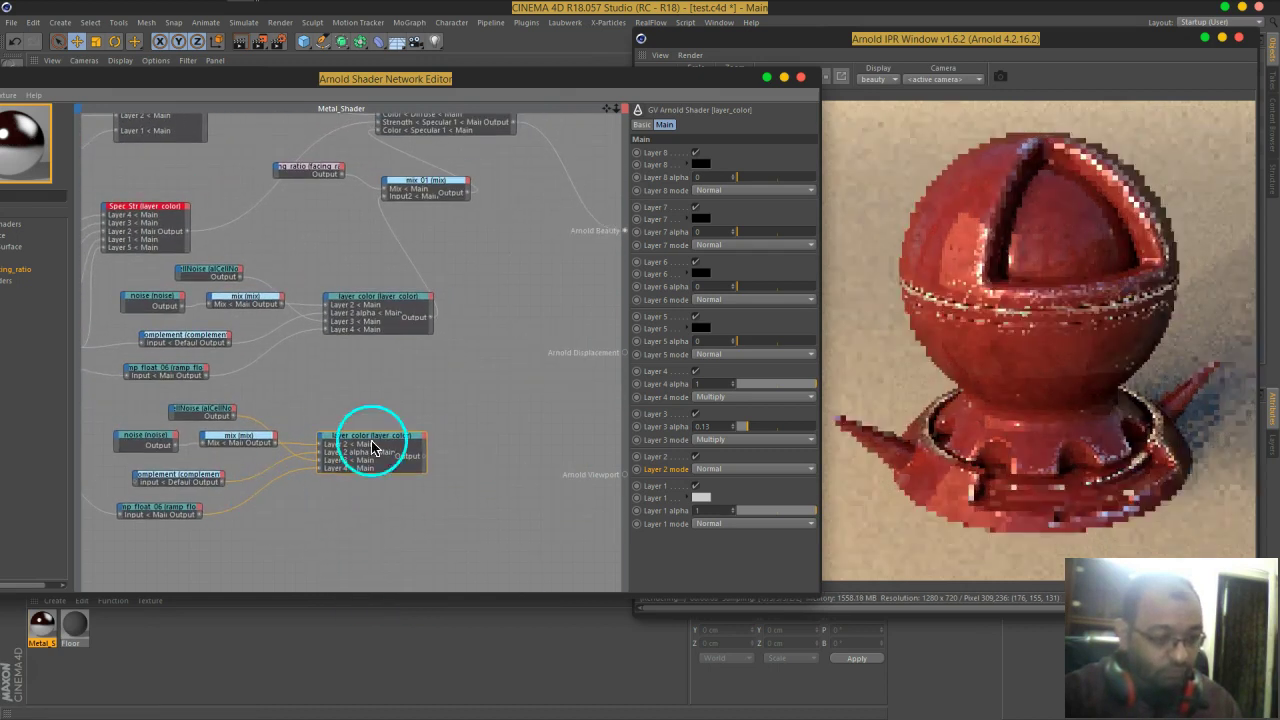
pyautogui.click(428, 422)
pyautogui.moveTo(423, 457); pyautogui.dragTo(623, 231)
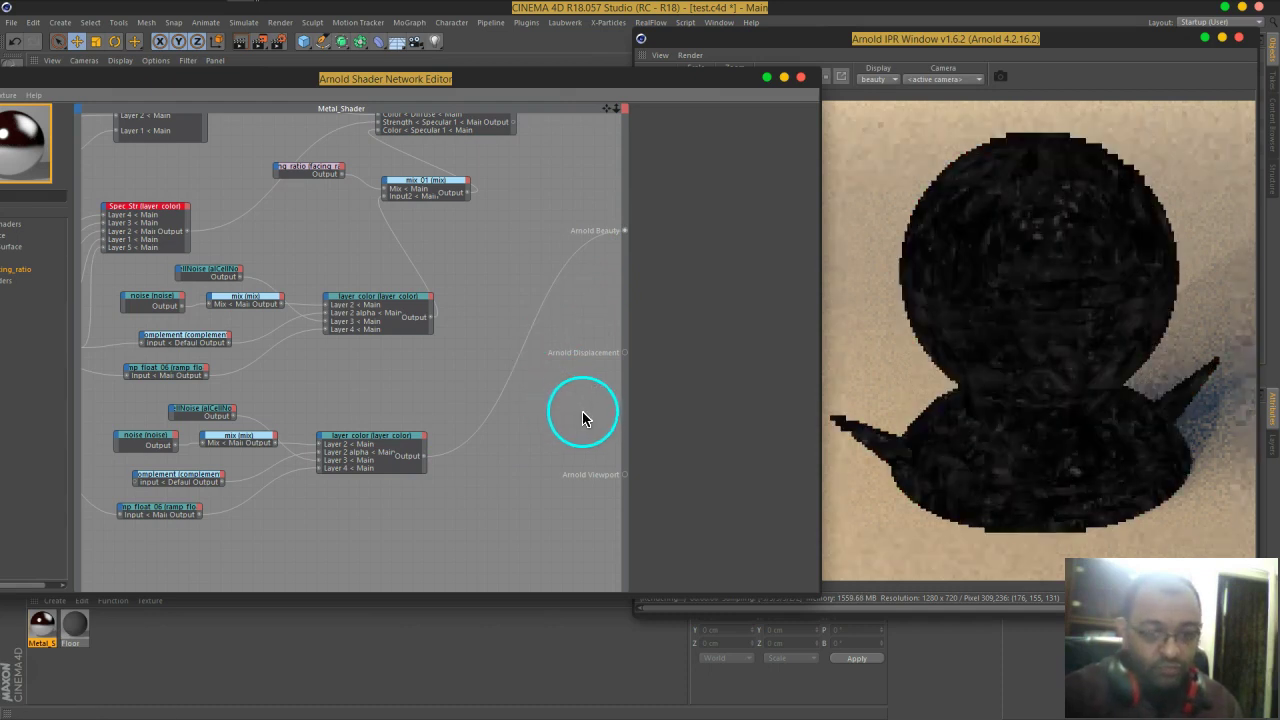
pyautogui.moveTo(392, 435); pyautogui.dragTo(419, 395, button='middle')
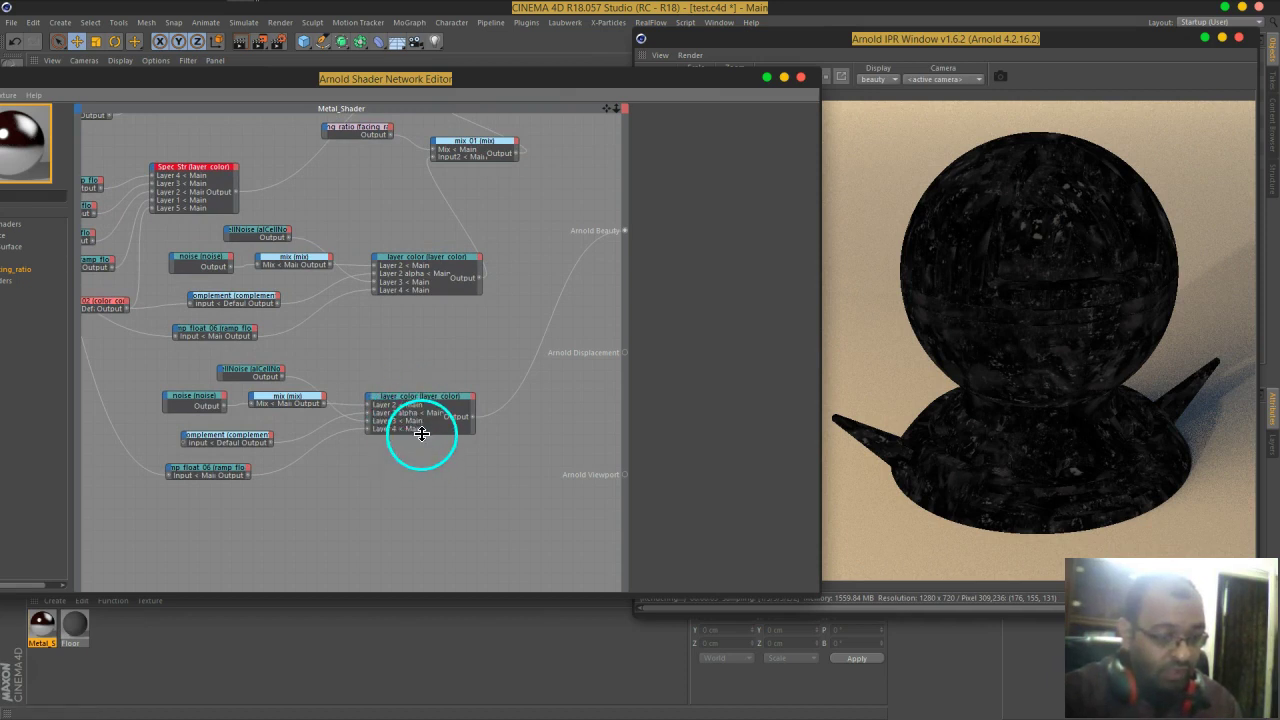
# Step: Select the six duplicated nodes below the specular color network and delete them
pyautogui.moveTo(422, 433); pyautogui.dragTo(421, 473)
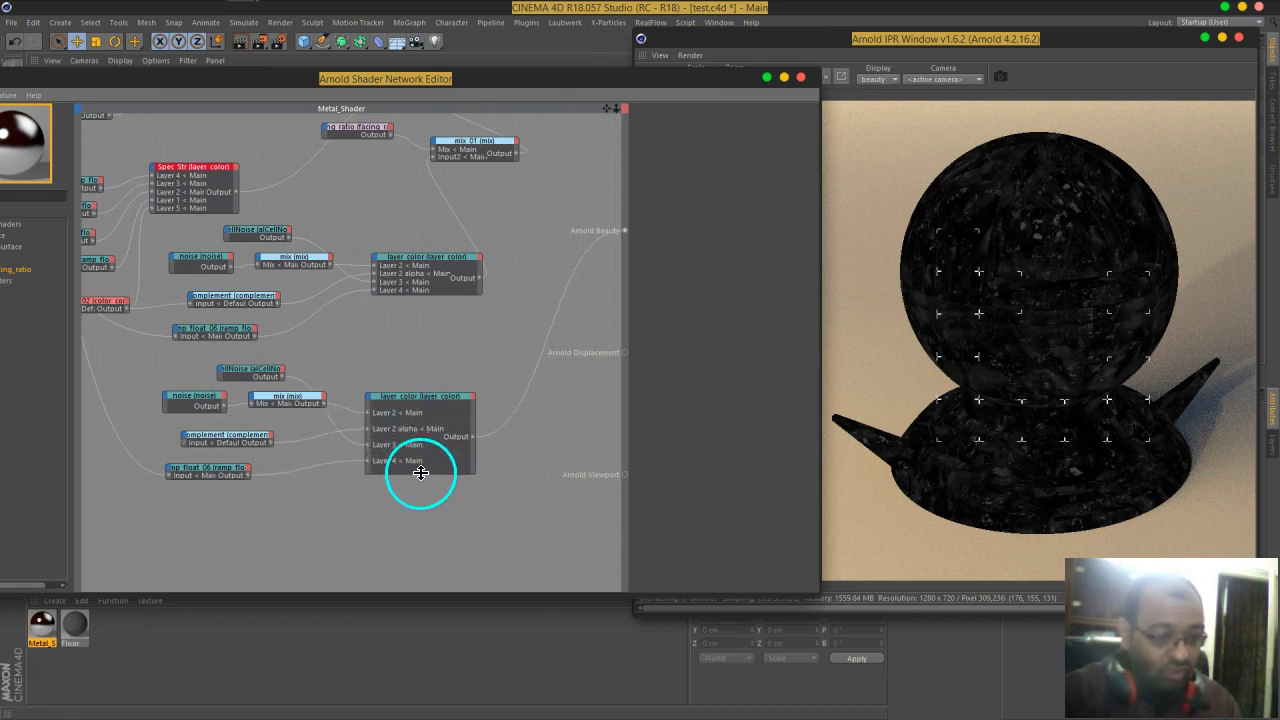
pyautogui.click(420, 472)
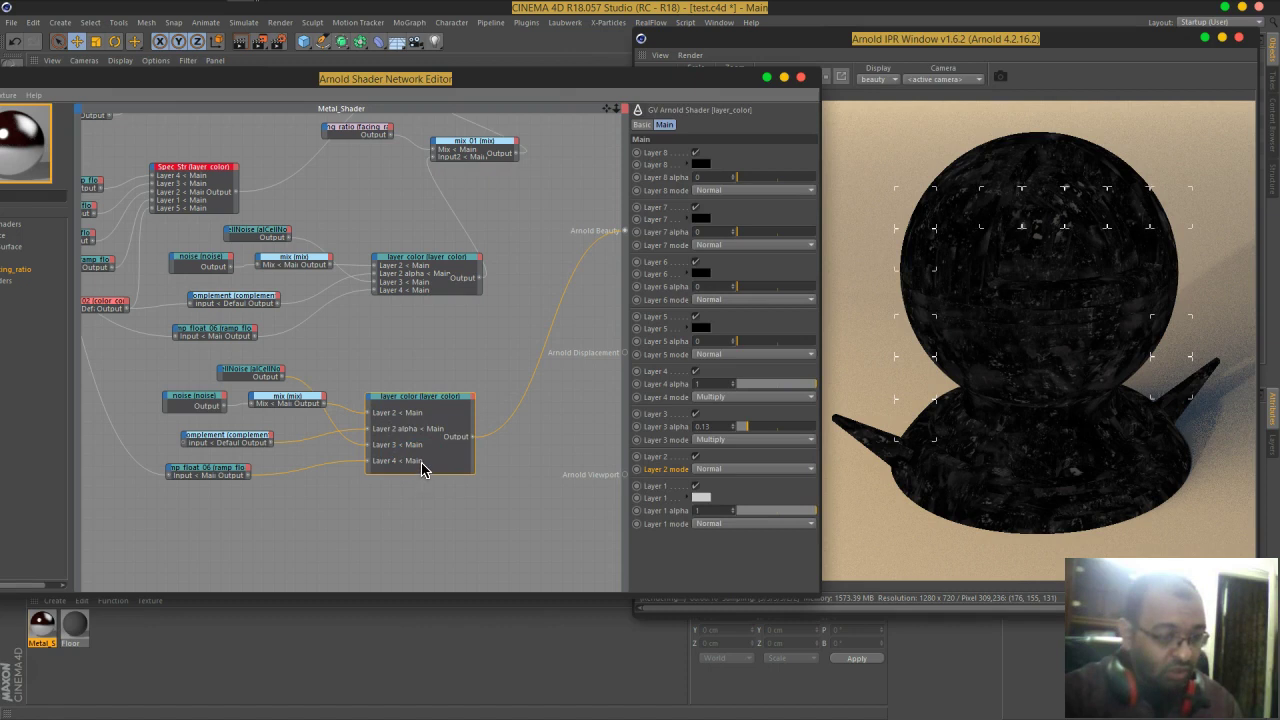
pyautogui.moveTo(453, 373); pyautogui.dragTo(166, 514)
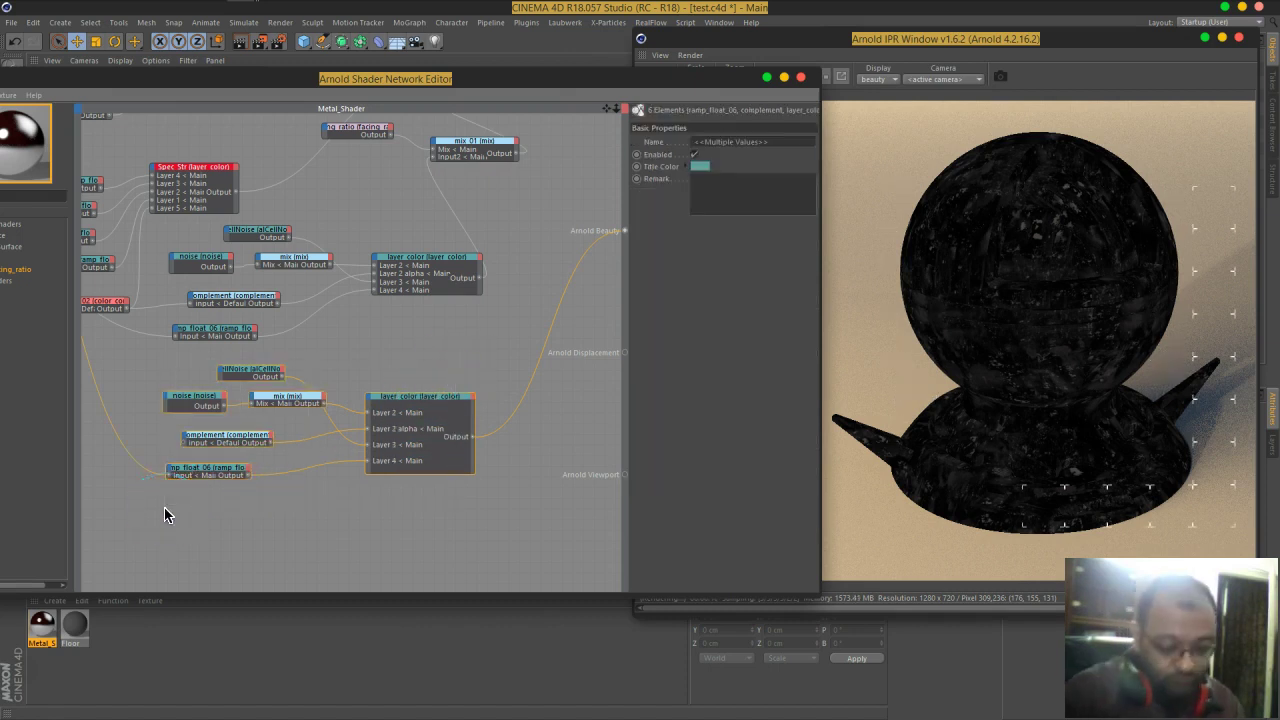
pyautogui.press('Delete')
# Step: Spread out the ramp_float_04, ramp_float_03 and alCellNoise nodes that feed the Diff_Color node
pyautogui.moveTo(409, 317); pyautogui.dragTo(443, 314, button='middle')
pyautogui.moveTo(383, 366); pyautogui.dragTo(517, 431, button='middle')
pyautogui.moveTo(474, 251); pyautogui.dragTo(523, 237, button='middle')
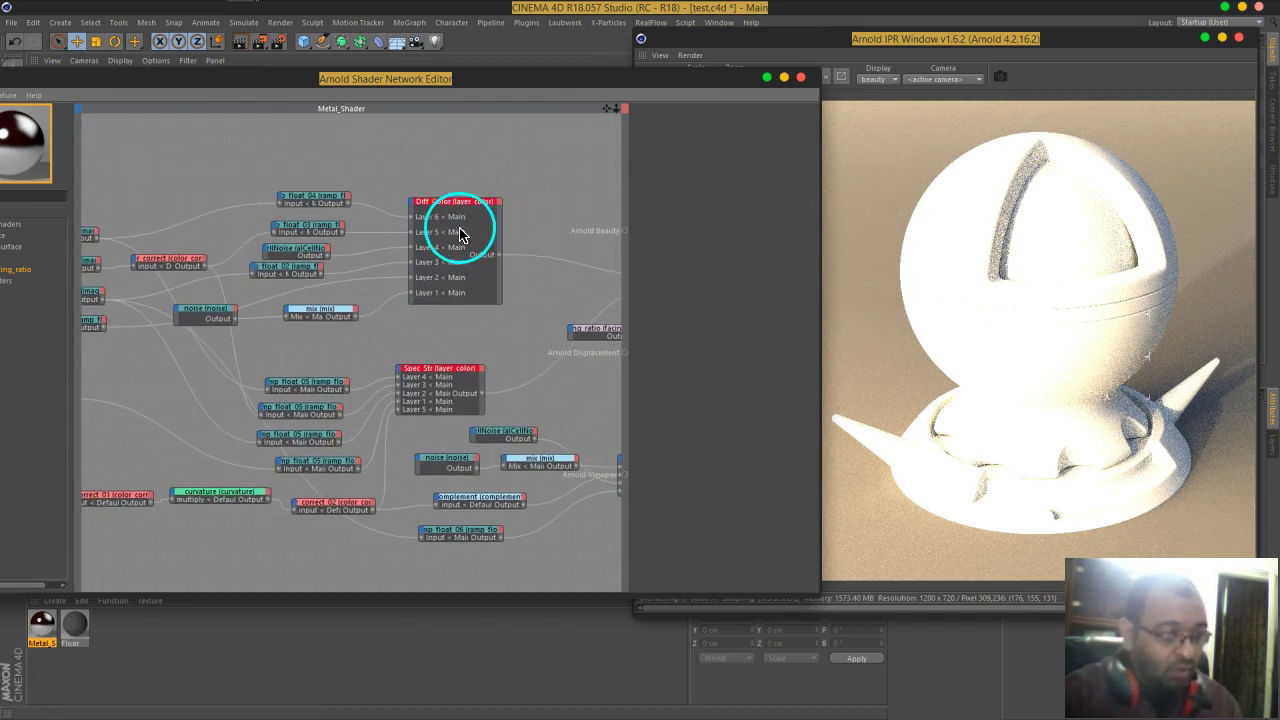
pyautogui.moveTo(328, 196); pyautogui.dragTo(312, 173)
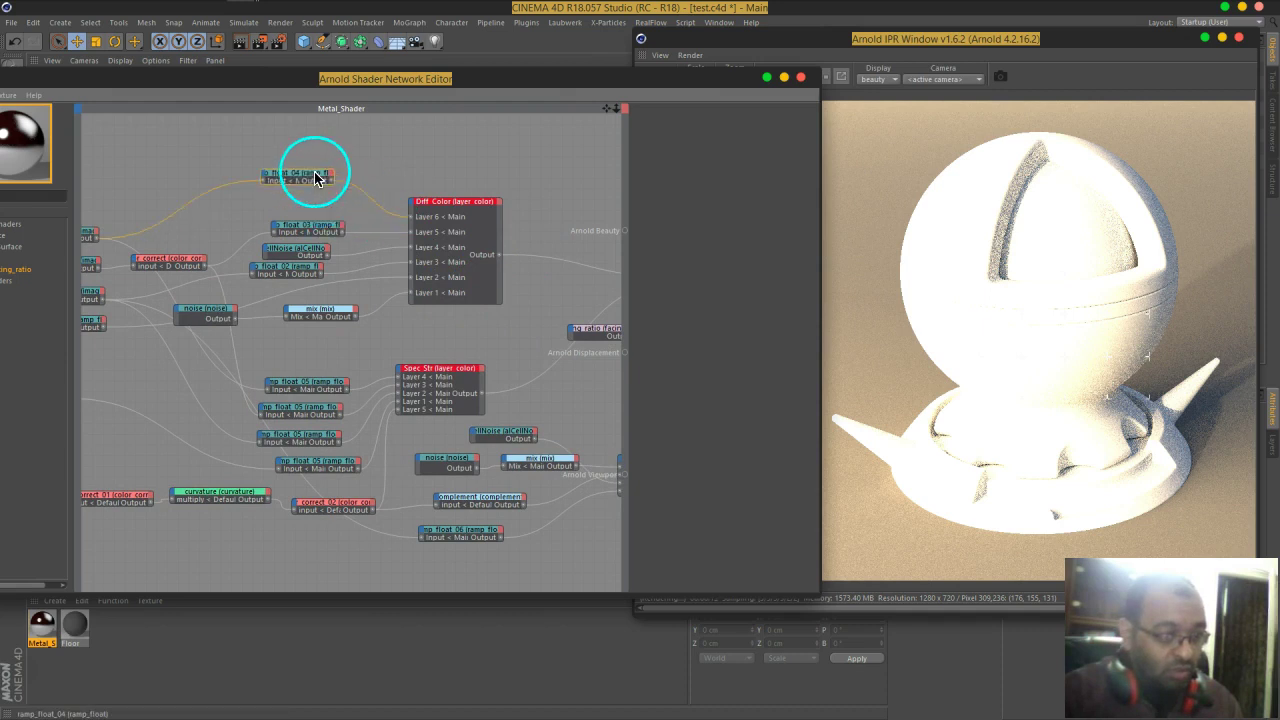
pyautogui.moveTo(310, 228); pyautogui.dragTo(294, 208)
pyautogui.moveTo(305, 256); pyautogui.dragTo(294, 240)
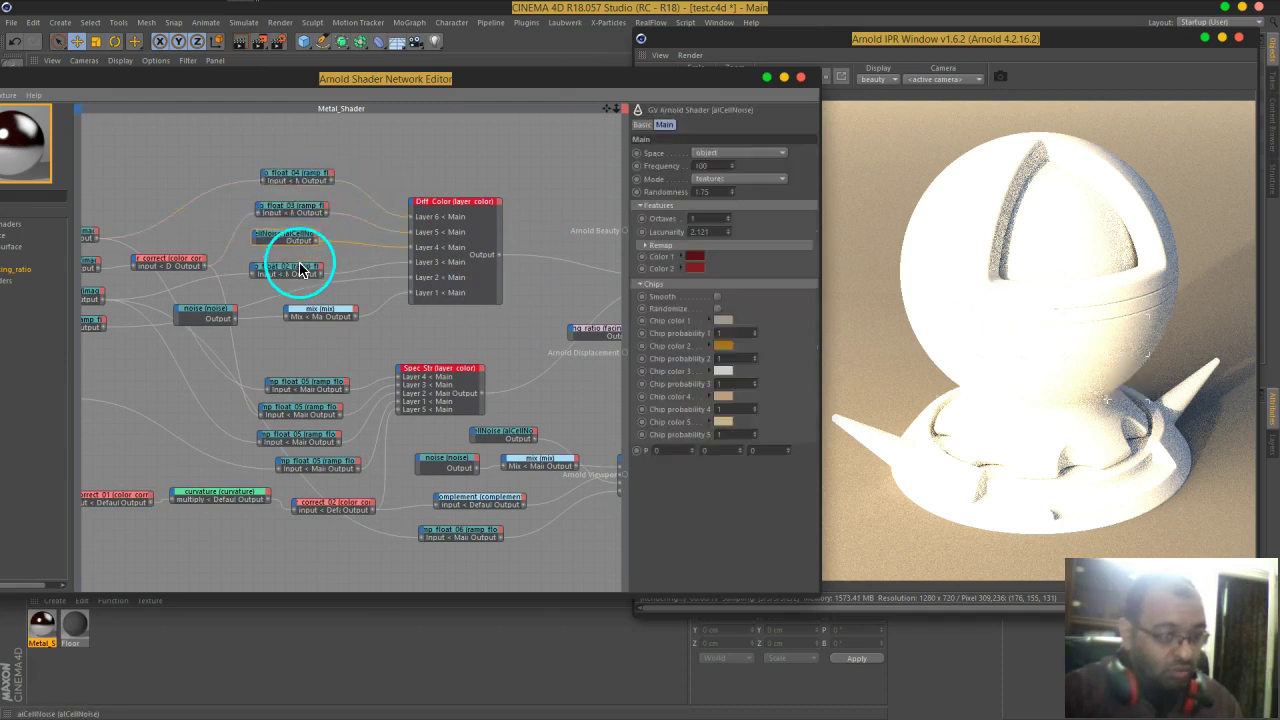
pyautogui.click(292, 270)
# Step: Search the shaders for "lay" and add a new layer_color node below the existing specular layer_color node
pyautogui.moveTo(451, 293); pyautogui.dragTo(266, 260, button='middle')
pyautogui.moveTo(406, 294); pyautogui.dragTo(509, 313, button='middle')
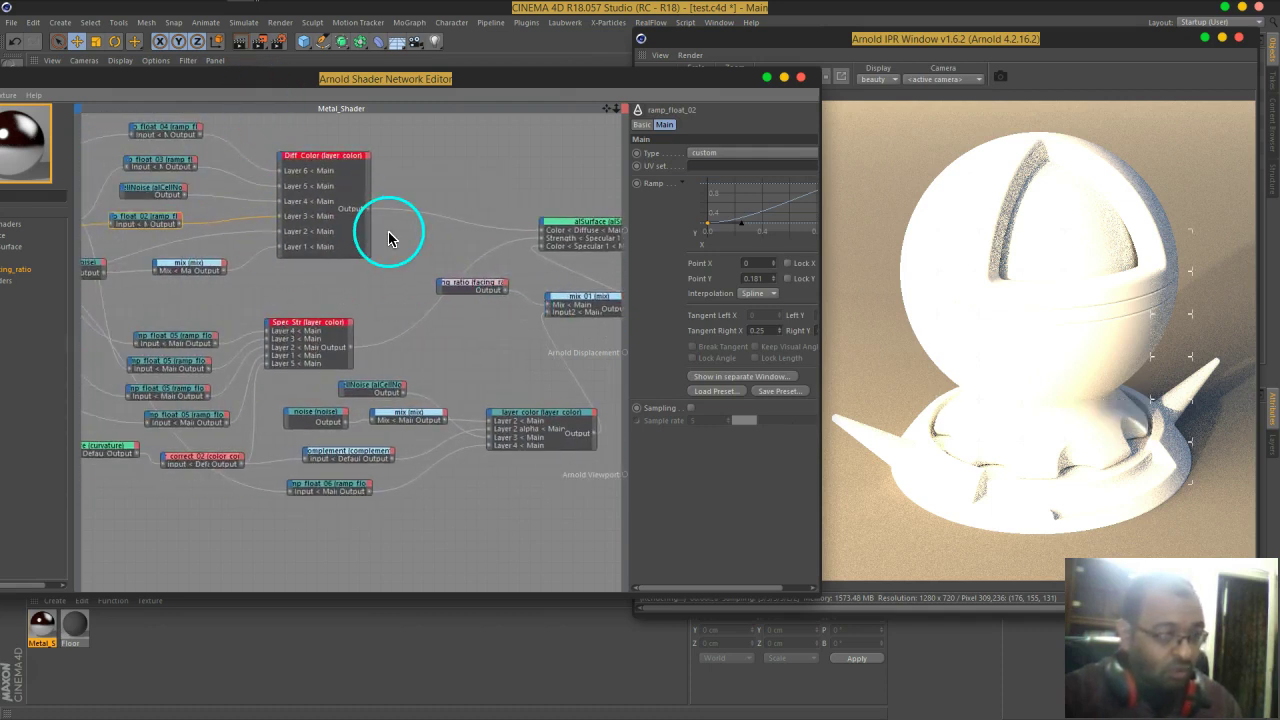
pyautogui.press('Tab')
pyautogui.write('lay')
pyautogui.click(414, 322)
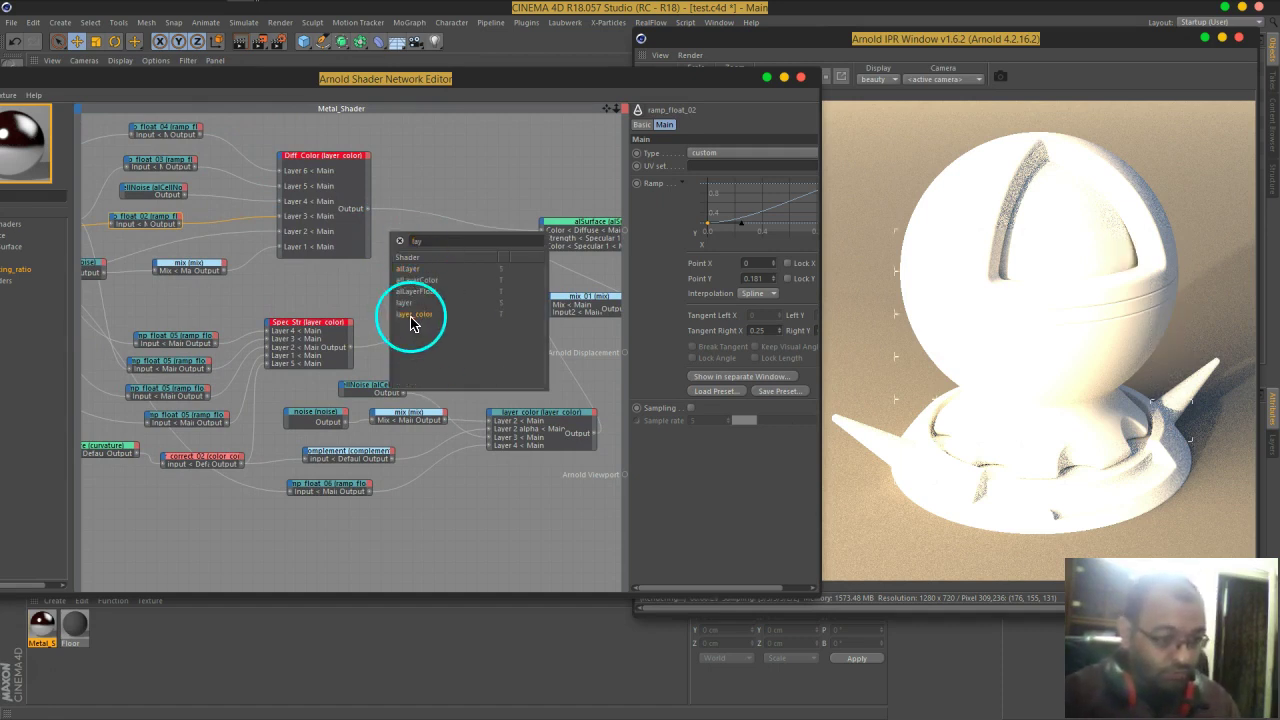
pyautogui.click(491, 497)
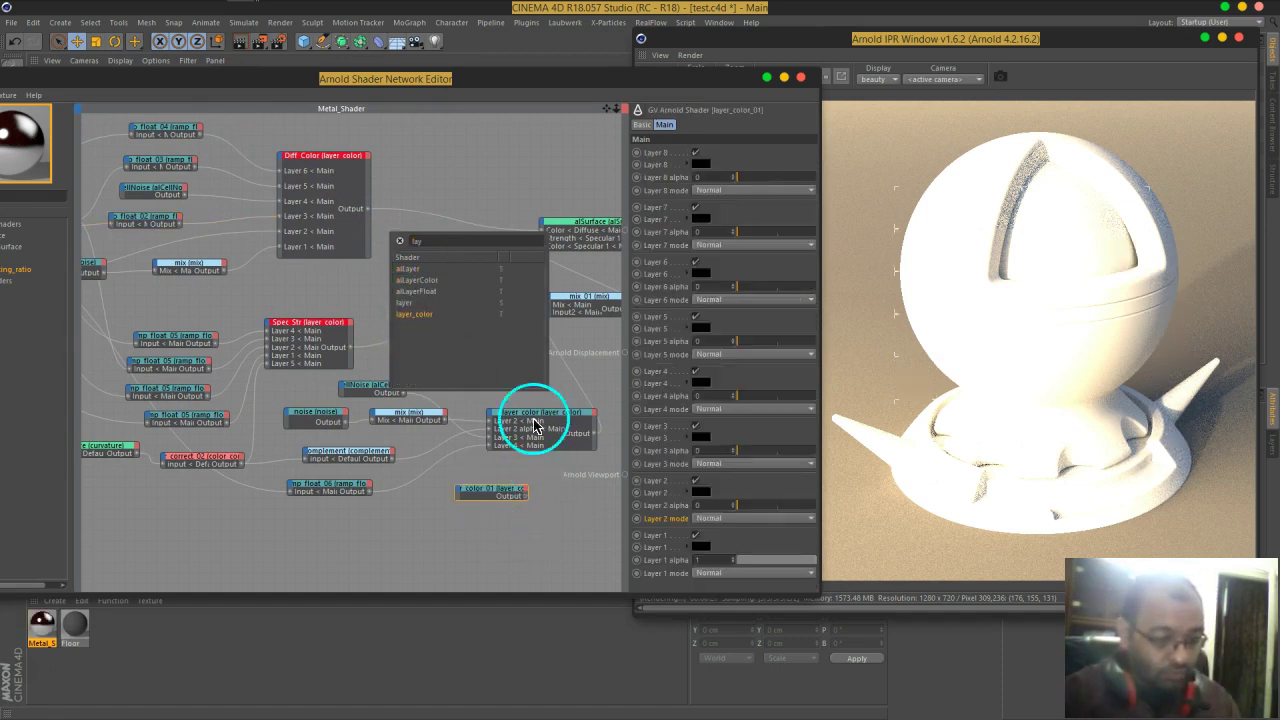
pyautogui.press('Escape')
# Step: Duplicate the image and ramp_float_01 nodes and place the copies near the new layer_color node
pyautogui.moveTo(554, 486)
pyautogui.mouseDown(button='middle')
pyautogui.moveTo(309, 429)
pyautogui.moveTo(380, 464)
pyautogui.moveTo(489, 451)
pyautogui.moveTo(500, 480)
pyautogui.moveTo(506, 446)
pyautogui.moveTo(551, 477)
pyautogui.mouseUp(button='middle')
pyautogui.moveTo(405, 305); pyautogui.dragTo(559, 308, button='middle')
pyautogui.moveTo(423, 257); pyautogui.dragTo(491, 274, button='middle')
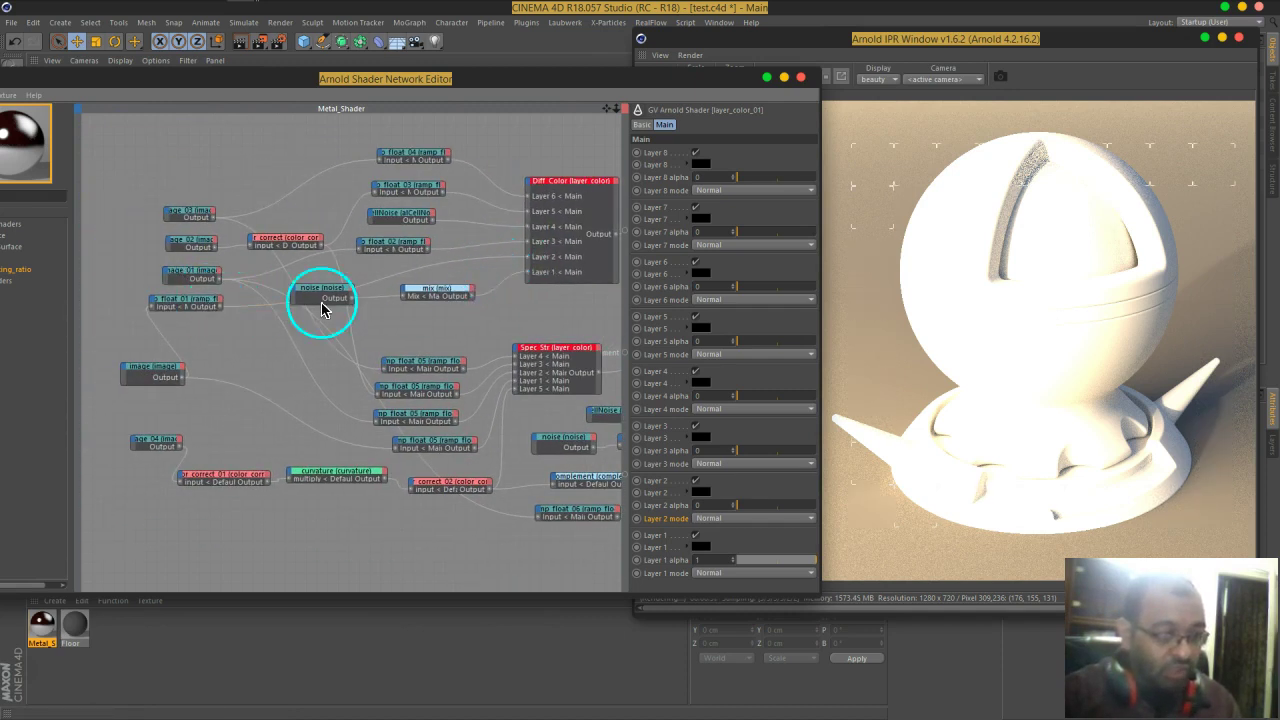
pyautogui.moveTo(190, 300); pyautogui.dragTo(242, 325)
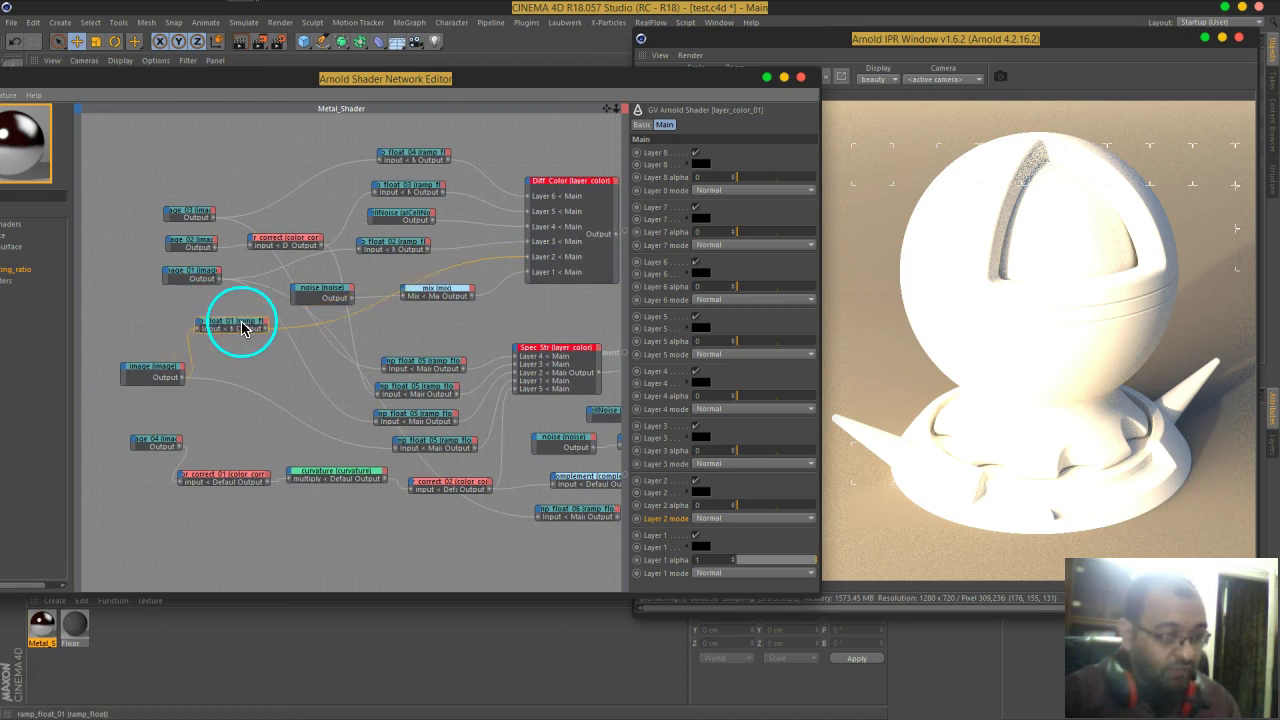
pyautogui.keyDown('shift'); pyautogui.click(153, 376); pyautogui.keyUp('shift')
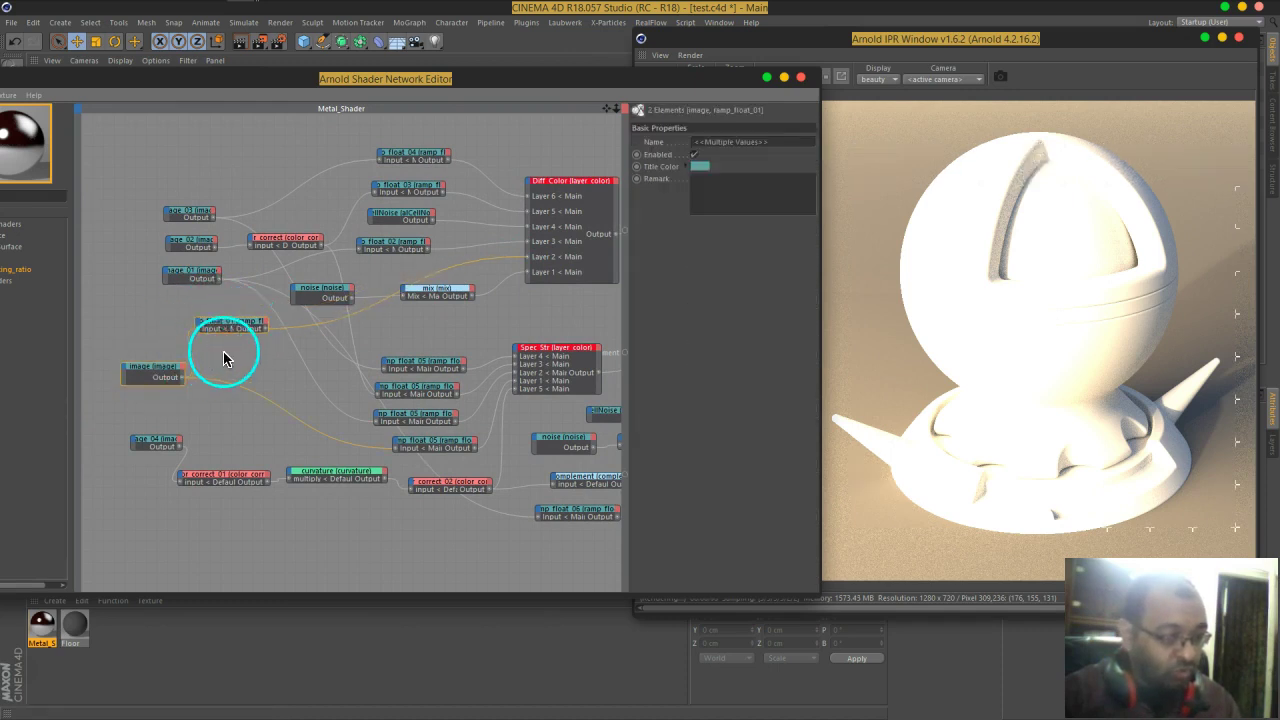
pyautogui.moveTo(311, 358); pyautogui.dragTo(283, 246, button='middle')
pyautogui.moveTo(220, 217); pyautogui.dragTo(540, 478)
pyautogui.moveTo(543, 514); pyautogui.dragTo(300, 488, button='middle')
pyautogui.moveTo(280, 451); pyautogui.dragTo(389, 457)
pyautogui.keyDown('shift'); pyautogui.click(200, 492); pyautogui.keyUp('shift')
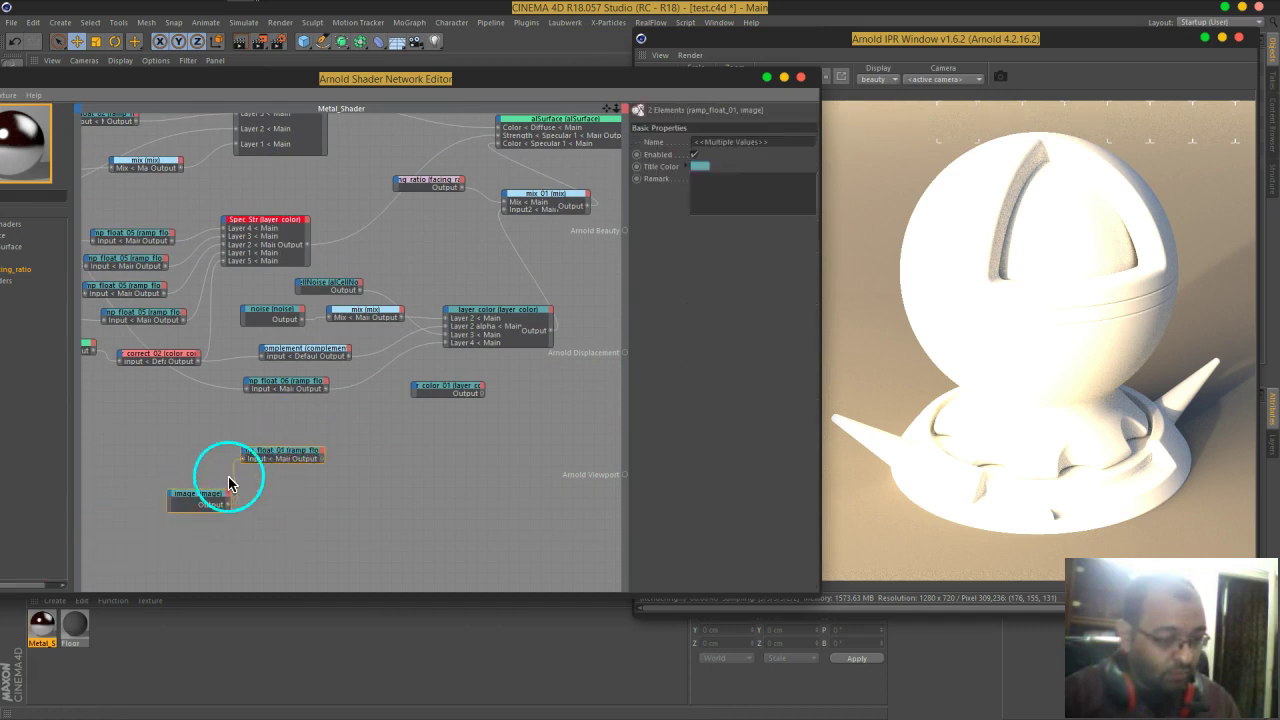
pyautogui.moveTo(264, 458); pyautogui.dragTo(362, 412)
# Step: Connect the new layer_color node's output to Arnold Beauty
pyautogui.moveTo(510, 403); pyautogui.dragTo(427, 452, button='middle')
pyautogui.click(508, 445)
pyautogui.click(383, 437)
pyautogui.moveTo(383, 441); pyautogui.dragTo(624, 232)
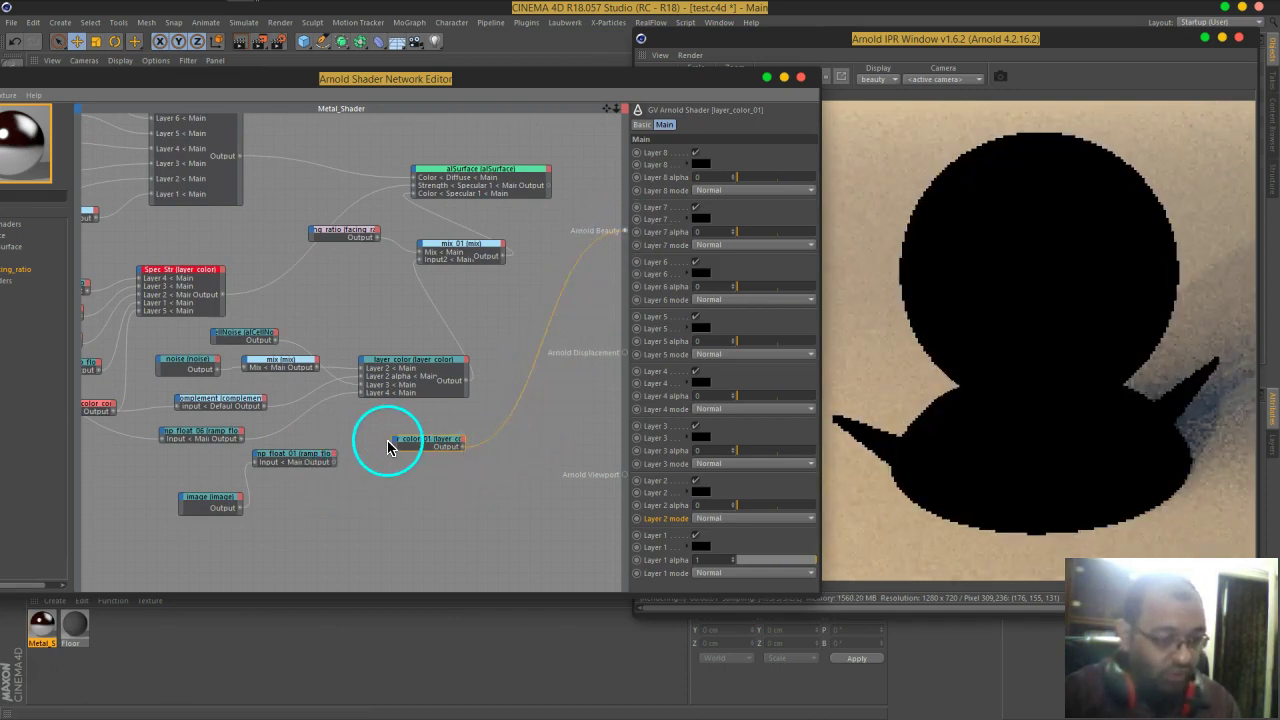
# Step: Reposition the copied ramp_float_01 node and connect its output to Layer 1 of the new layer_color node
pyautogui.moveTo(314, 463); pyautogui.dragTo(351, 488)
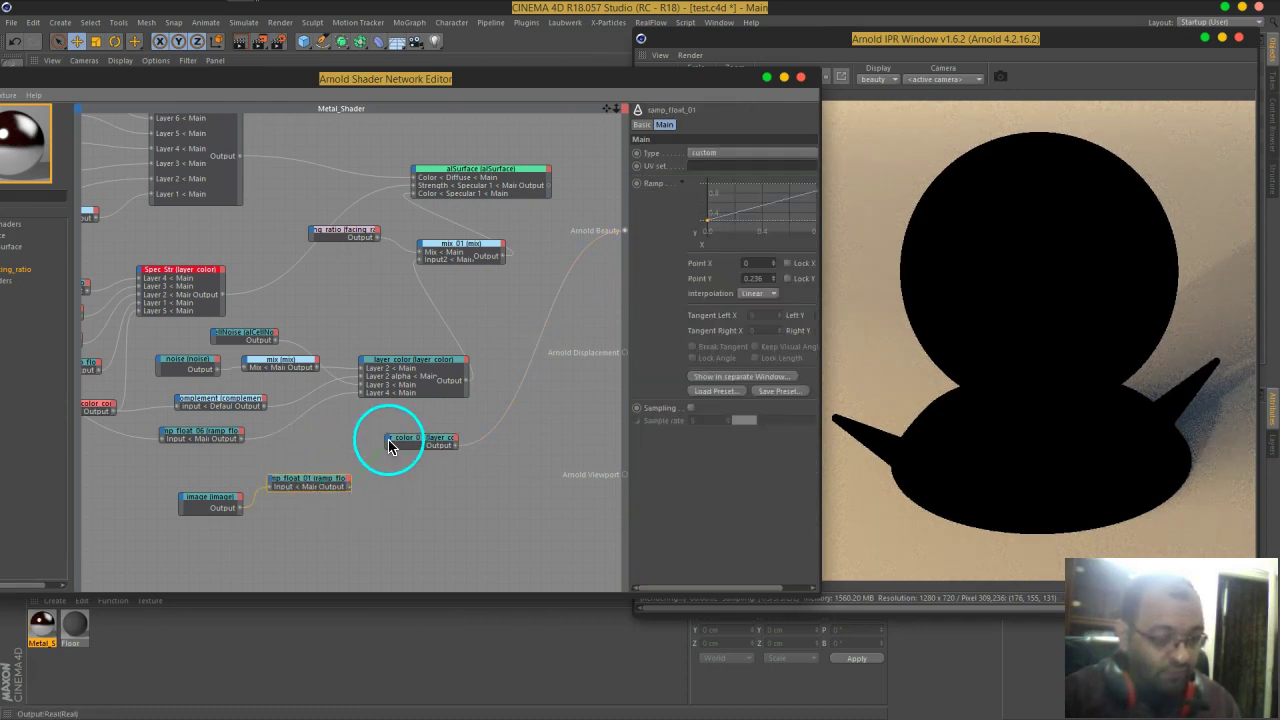
pyautogui.moveTo(388, 445); pyautogui.dragTo(423, 449)
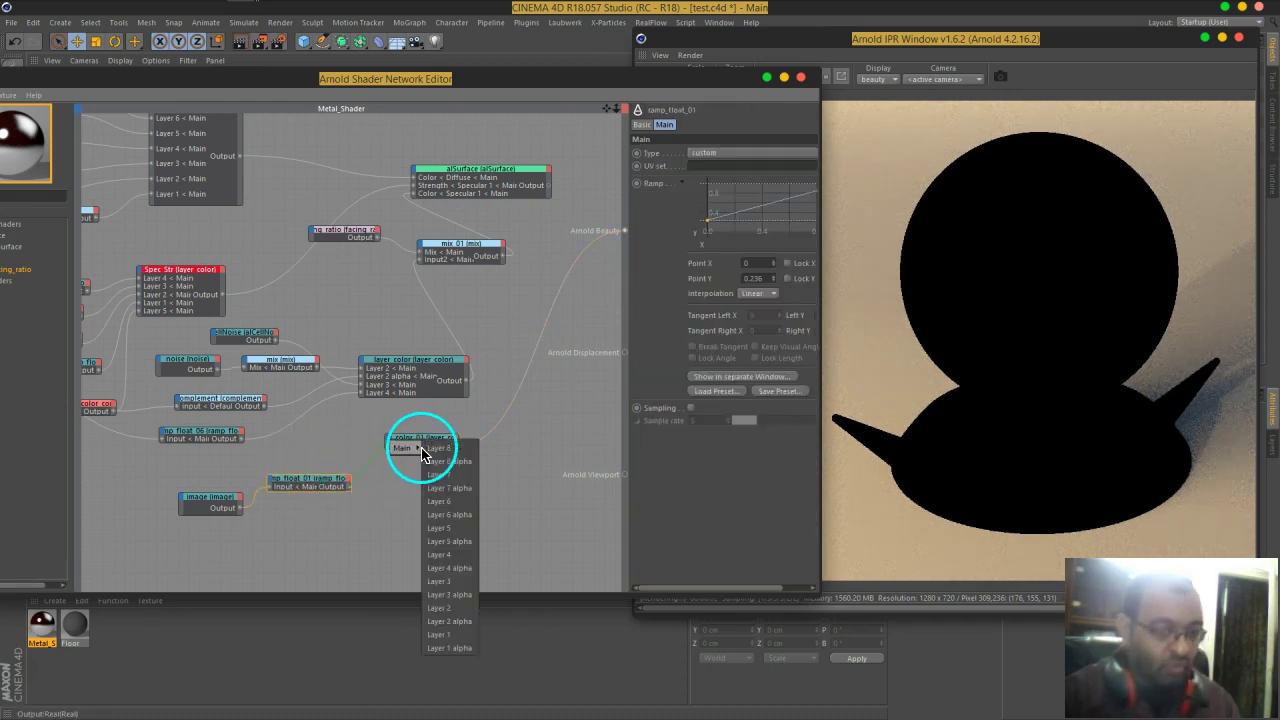
pyautogui.click(463, 634)
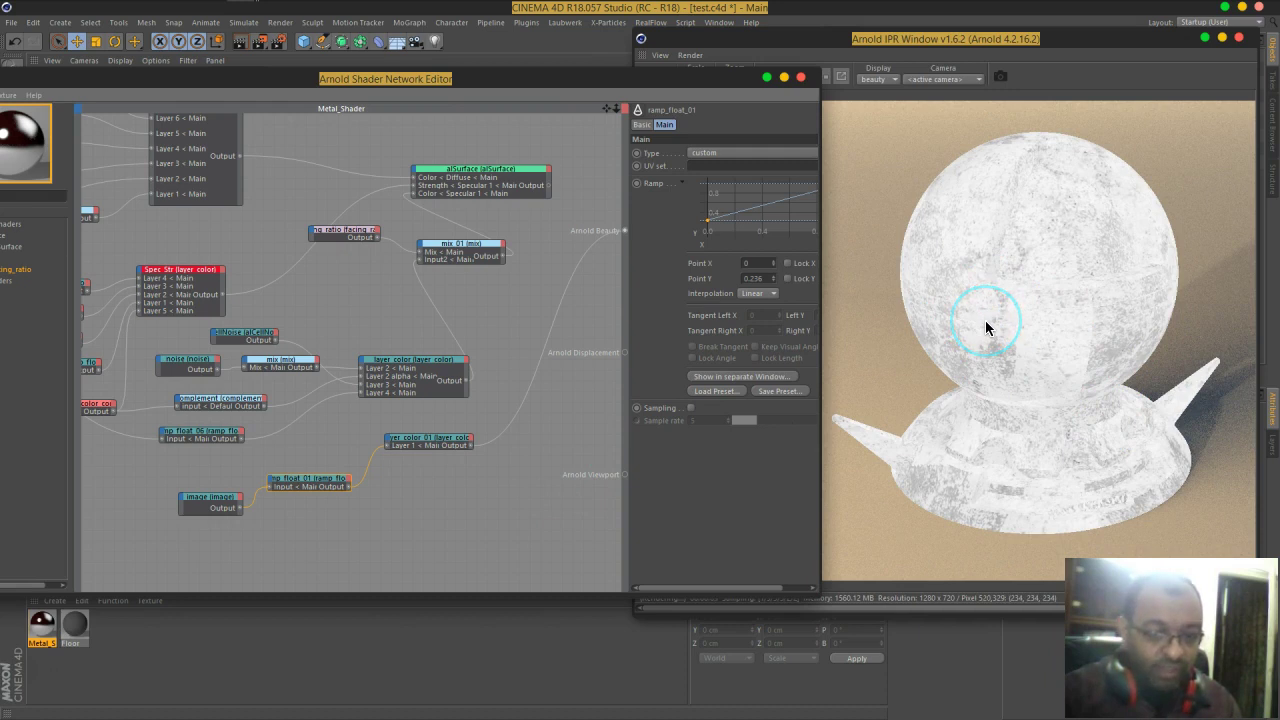
pyautogui.click(1006, 384)
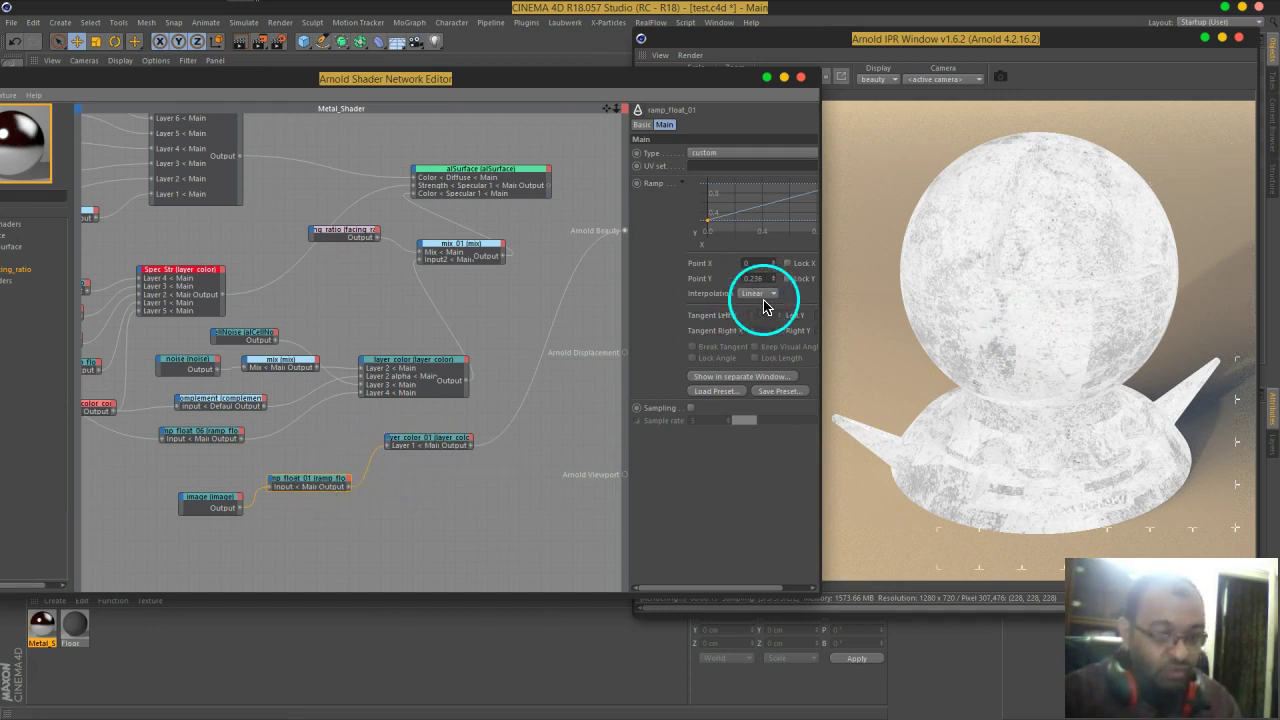
# Step: Widen the attribute area and invert the copied ramp_float_01 curve, raising its start point to 1 and lowering its end point to 0
pyautogui.moveTo(820, 485); pyautogui.dragTo(880, 486)
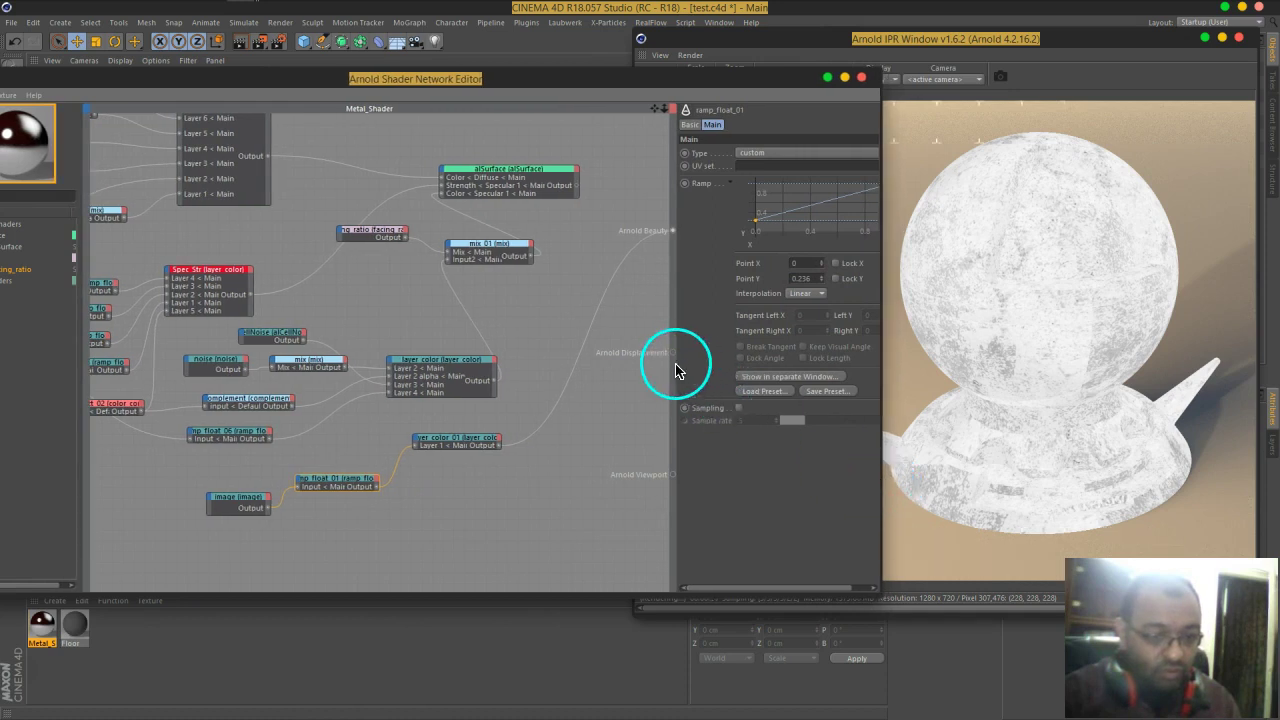
pyautogui.moveTo(678, 362); pyautogui.dragTo(624, 365)
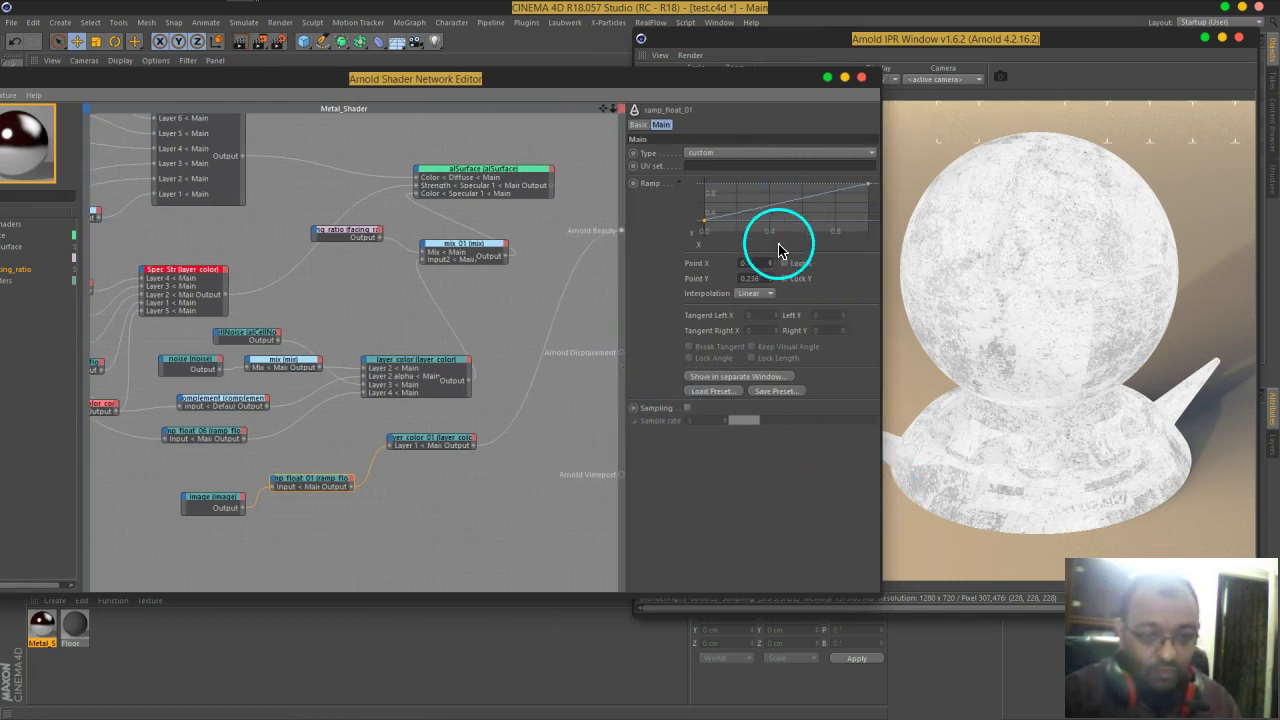
pyautogui.moveTo(868, 184); pyautogui.dragTo(868, 232)
pyautogui.moveTo(704, 220); pyautogui.dragTo(700, 177)
pyautogui.click(1010, 366)
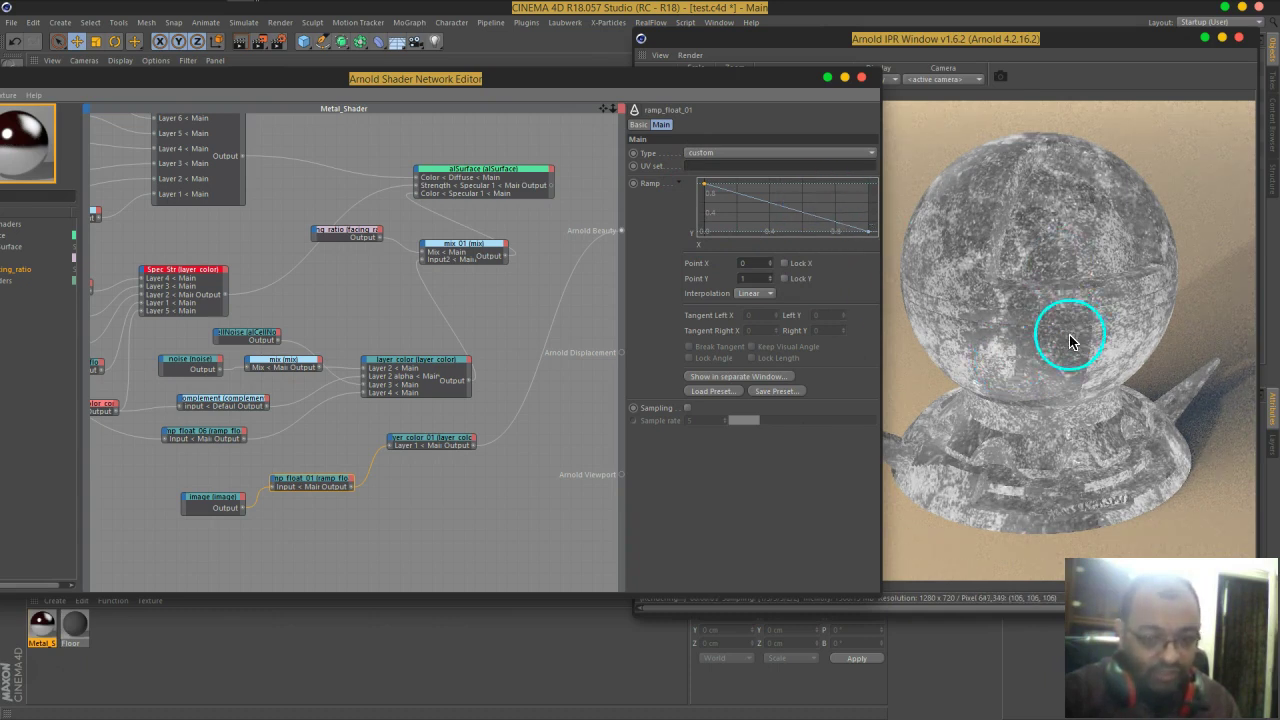
# Step: Reshape the copied ramp_float_01 curve with added points at about X 0.244, Y 1 and X 0.753, Y 0.092
pyautogui.moveTo(868, 238); pyautogui.dragTo(853, 244)
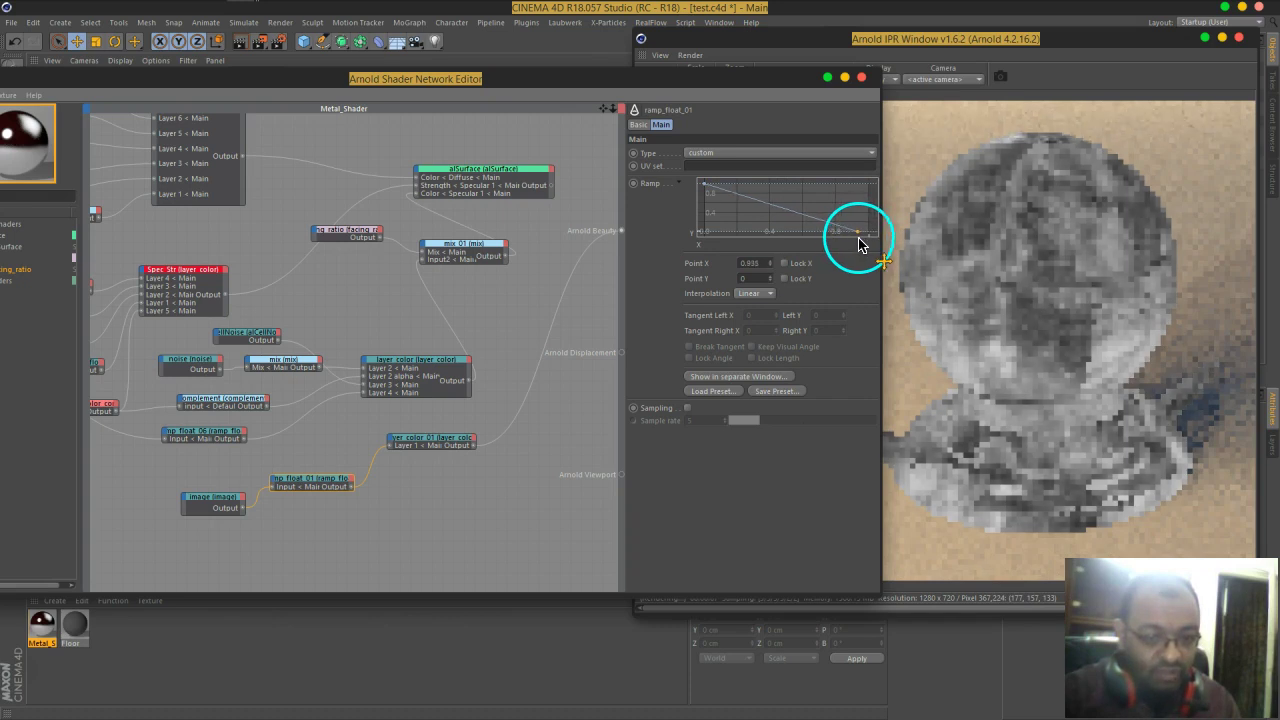
pyautogui.moveTo(862, 245); pyautogui.dragTo(866, 238)
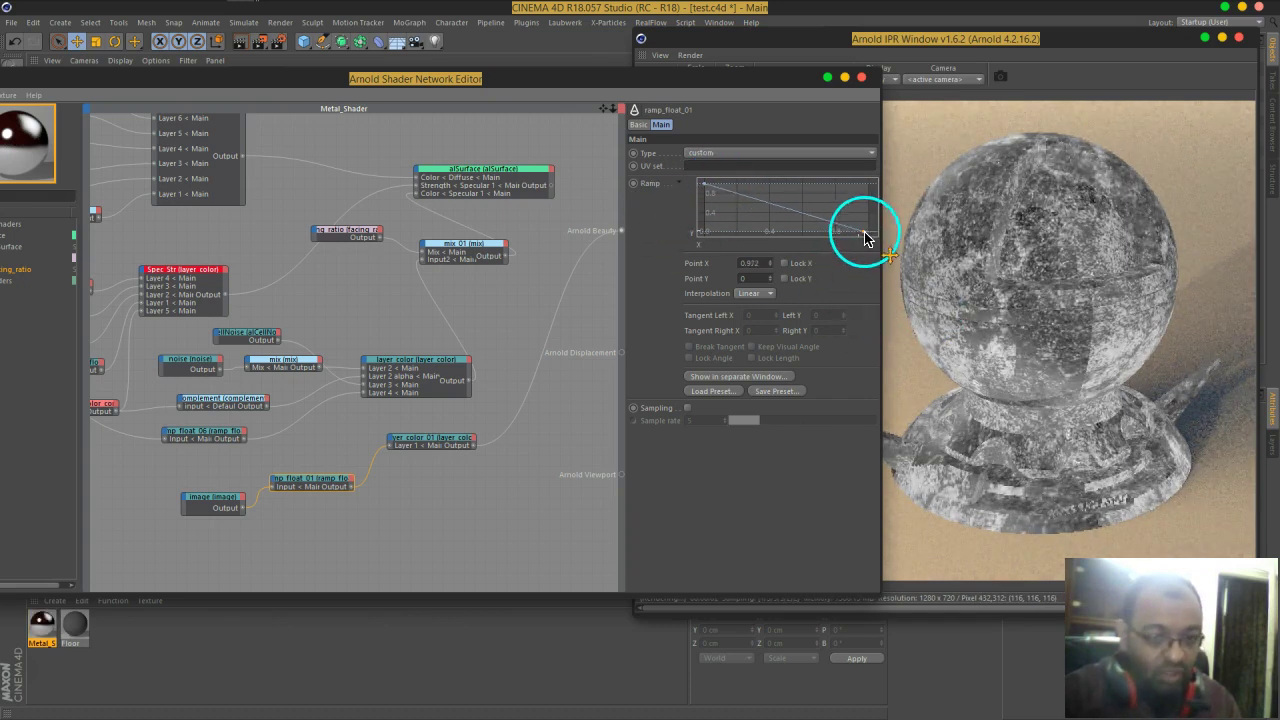
pyautogui.click(731, 191)
pyautogui.moveTo(731, 191); pyautogui.dragTo(745, 186)
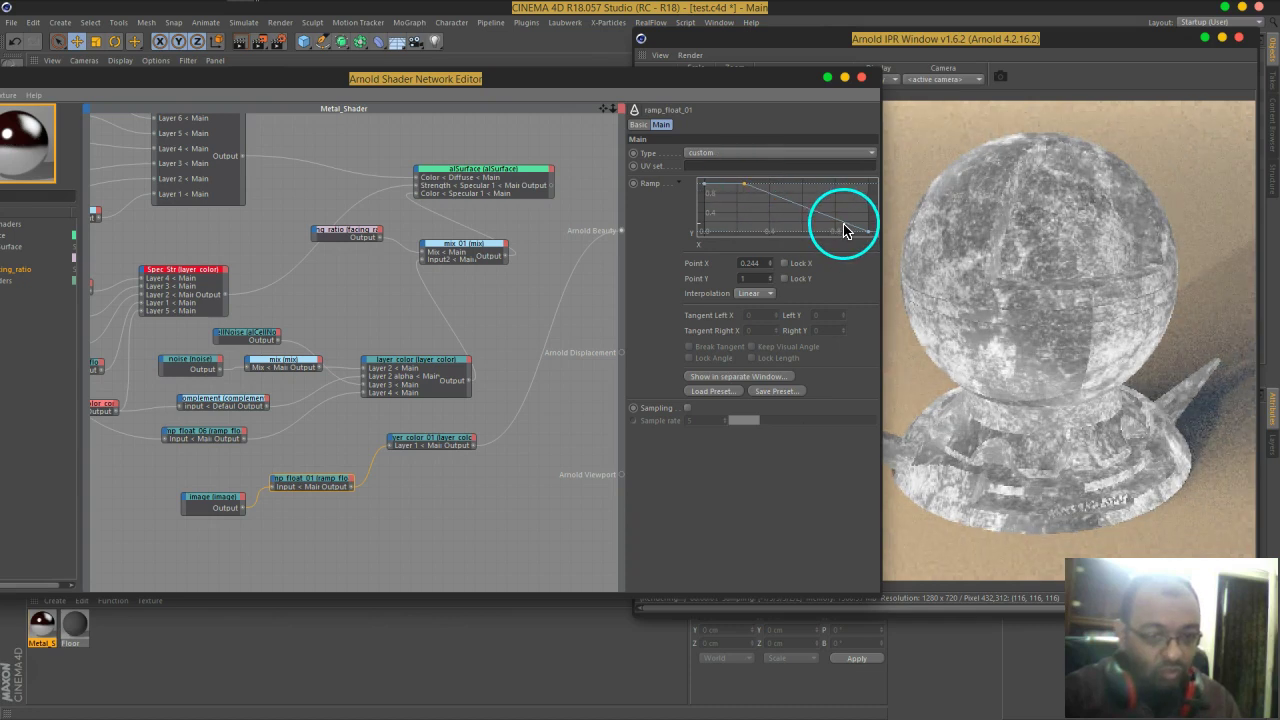
pyautogui.moveTo(823, 216); pyautogui.dragTo(828, 234)
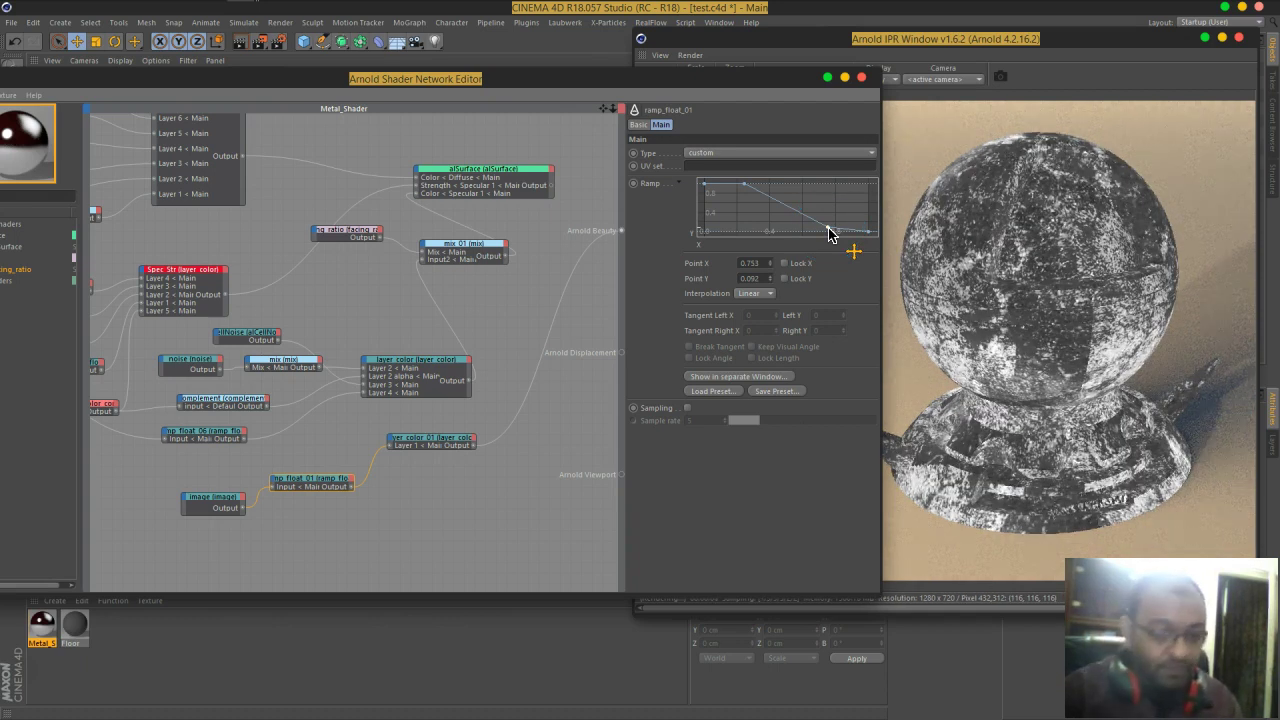
pyautogui.moveTo(1016, 334); pyautogui.dragTo(1036, 352)
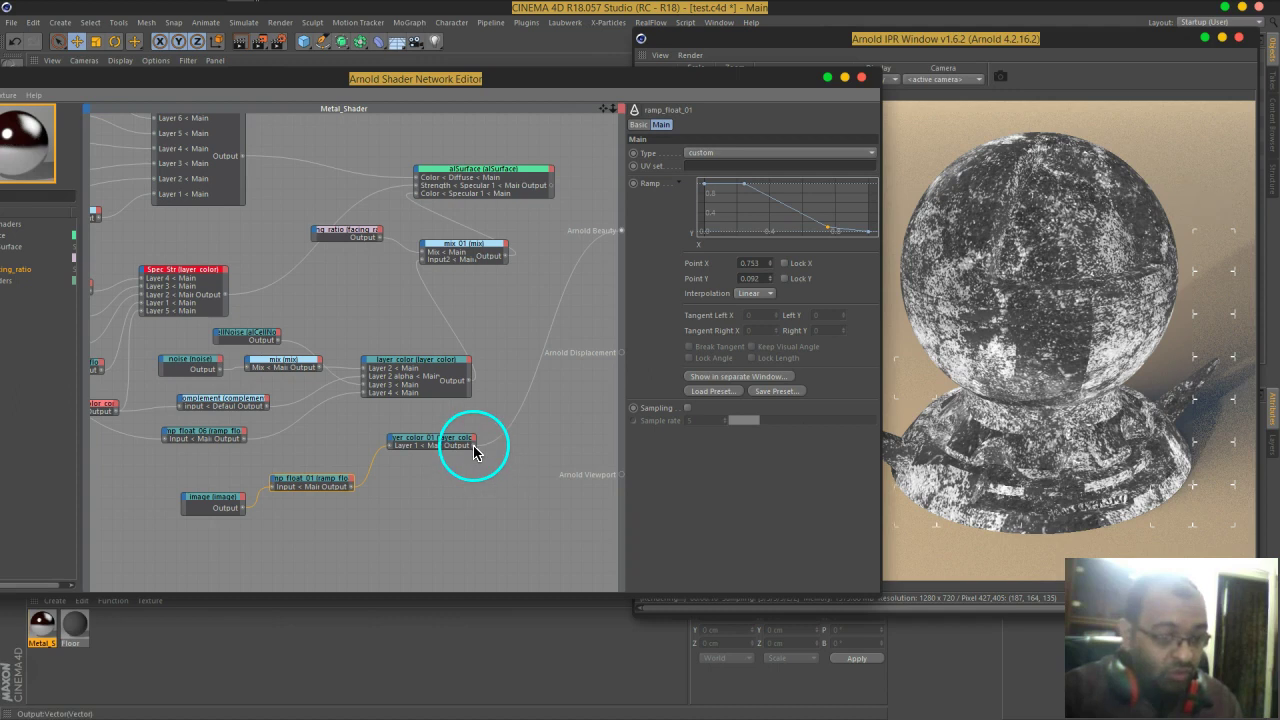
# Step: Try to connect the new layer_color node's output directly to alSurface's Specular 1 Roughness
pyautogui.moveTo(458, 449); pyautogui.dragTo(540, 201)
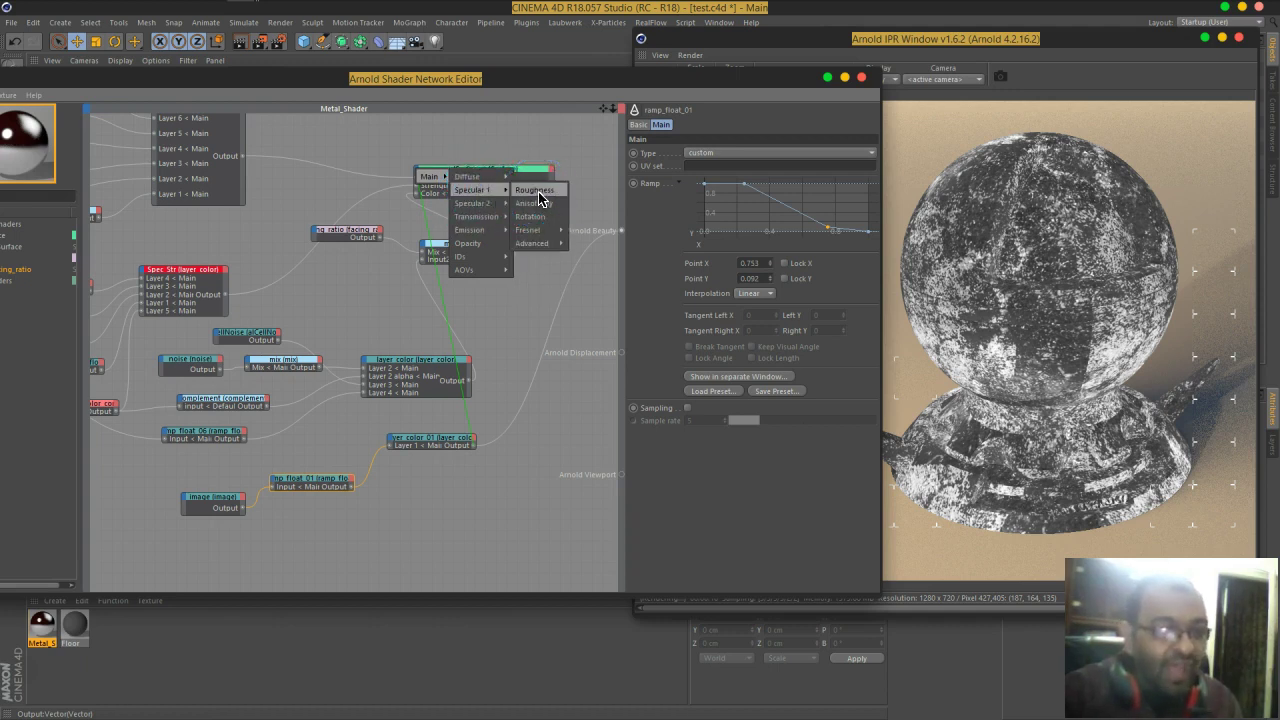
pyautogui.click(502, 301)
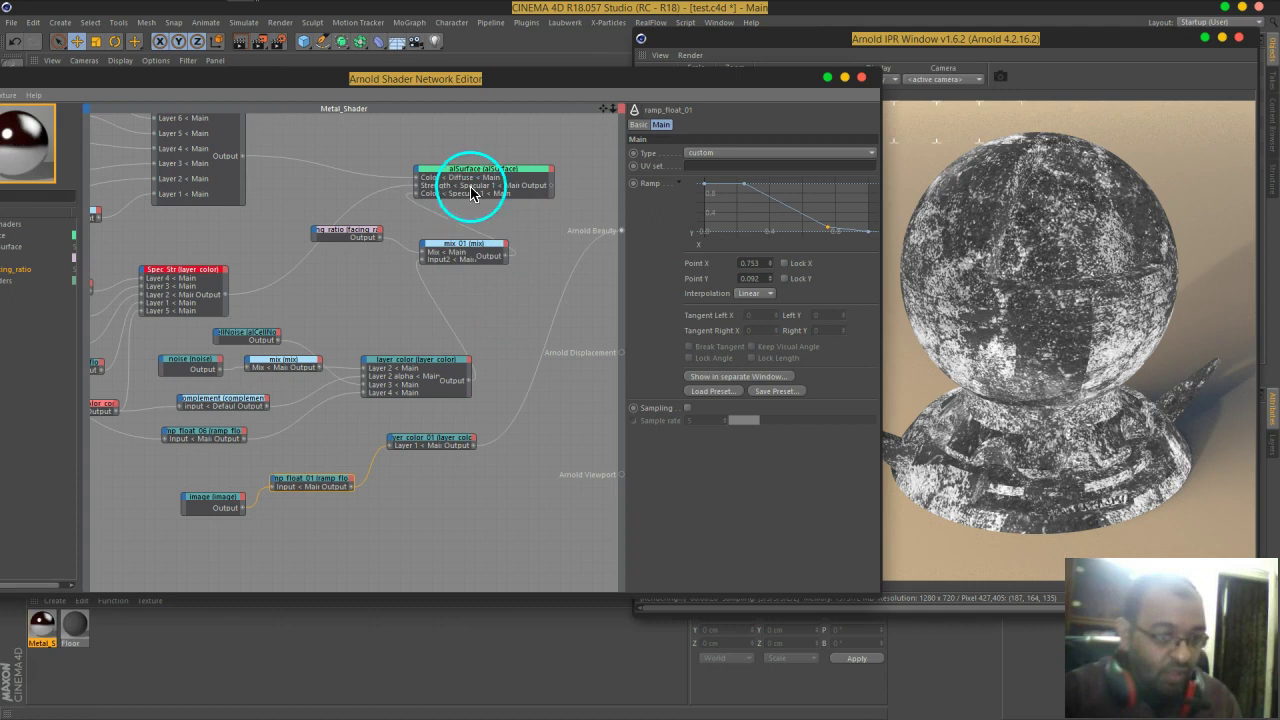
# Step: Try different Specular 1 Roughness values on the alSurface node, including 0.2 and 0.97
pyautogui.click(470, 170)
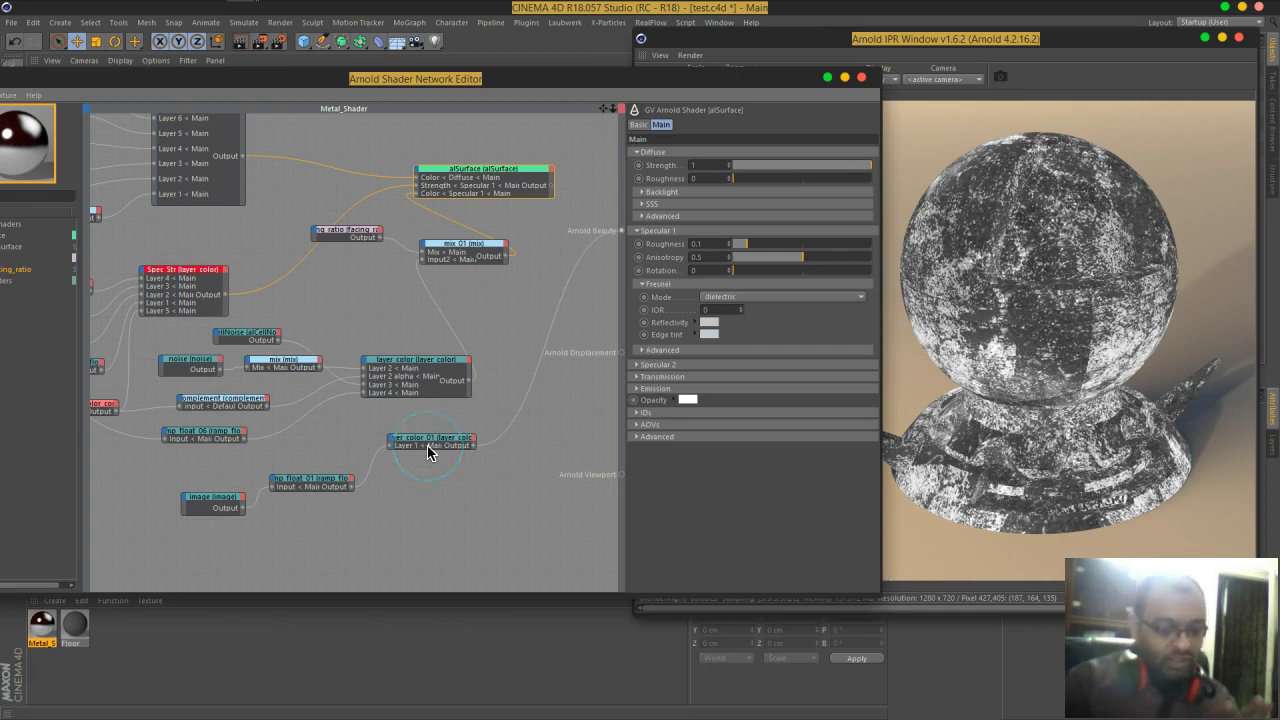
pyautogui.click(442, 455)
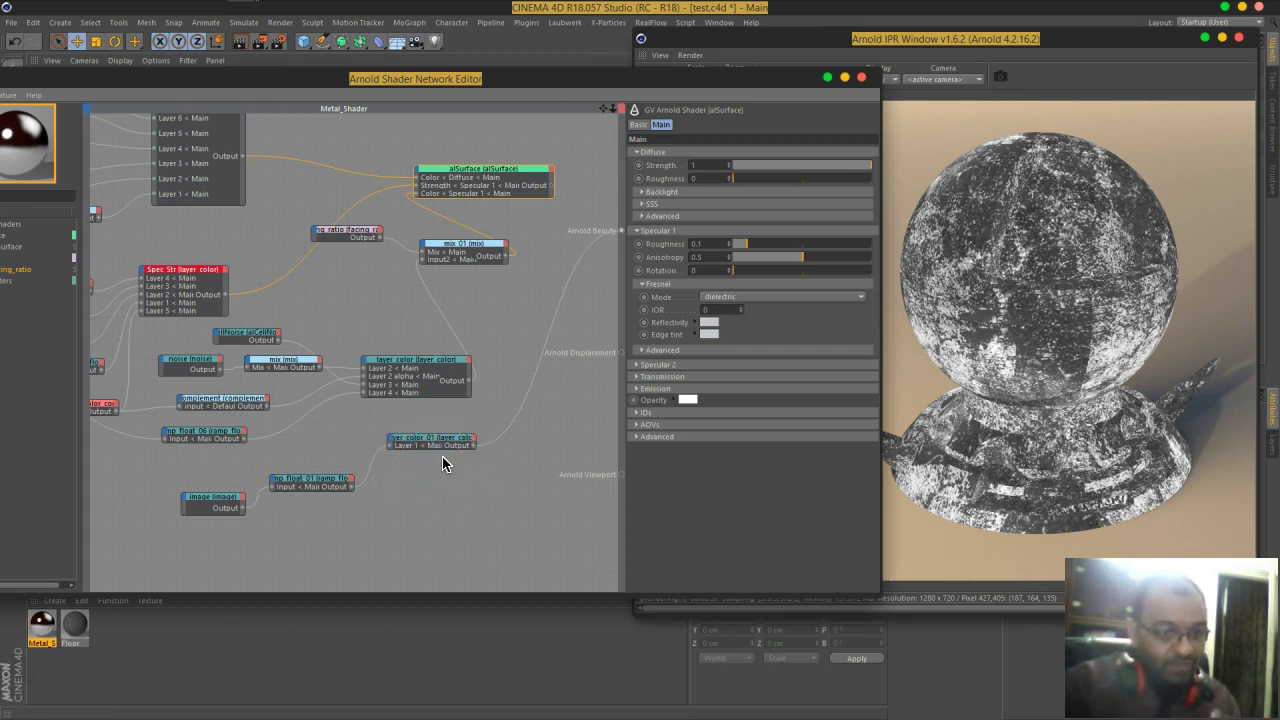
pyautogui.doubleClick(697, 243)
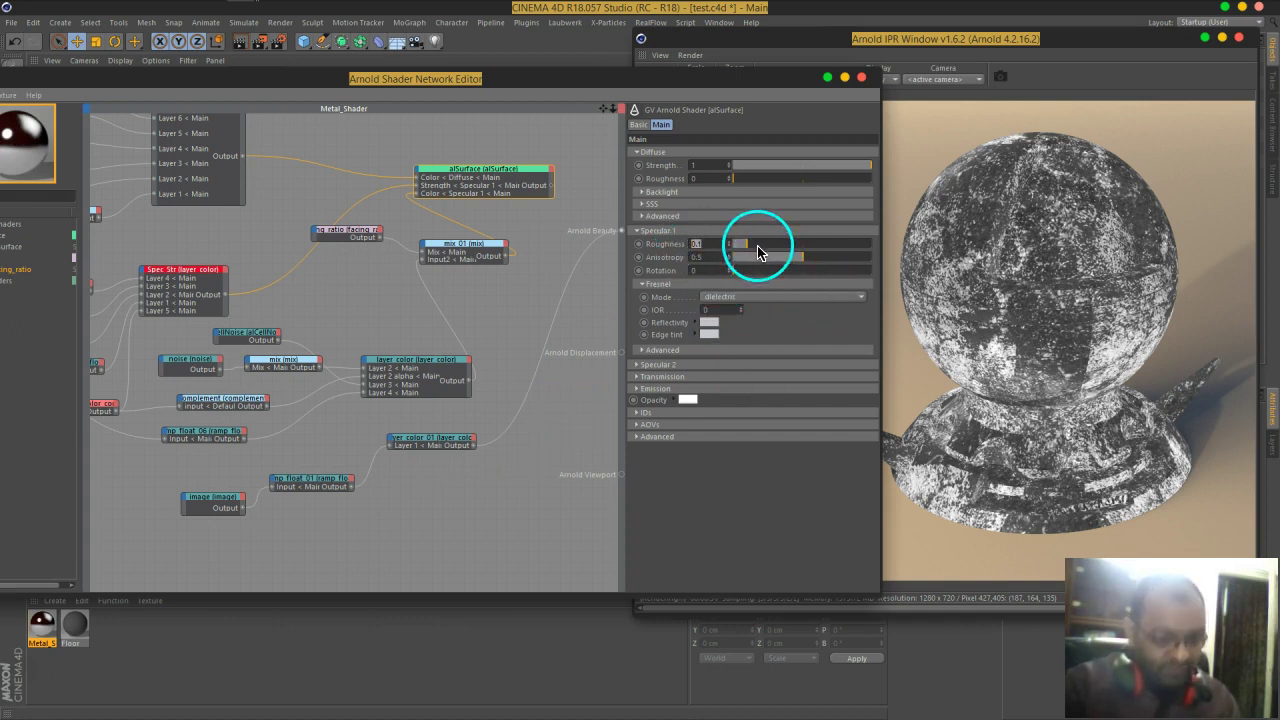
pyautogui.write('1')
pyautogui.press('Return')
pyautogui.moveTo(709, 244); pyautogui.dragTo(679, 244)
pyautogui.write('0.2')
pyautogui.press('Return')
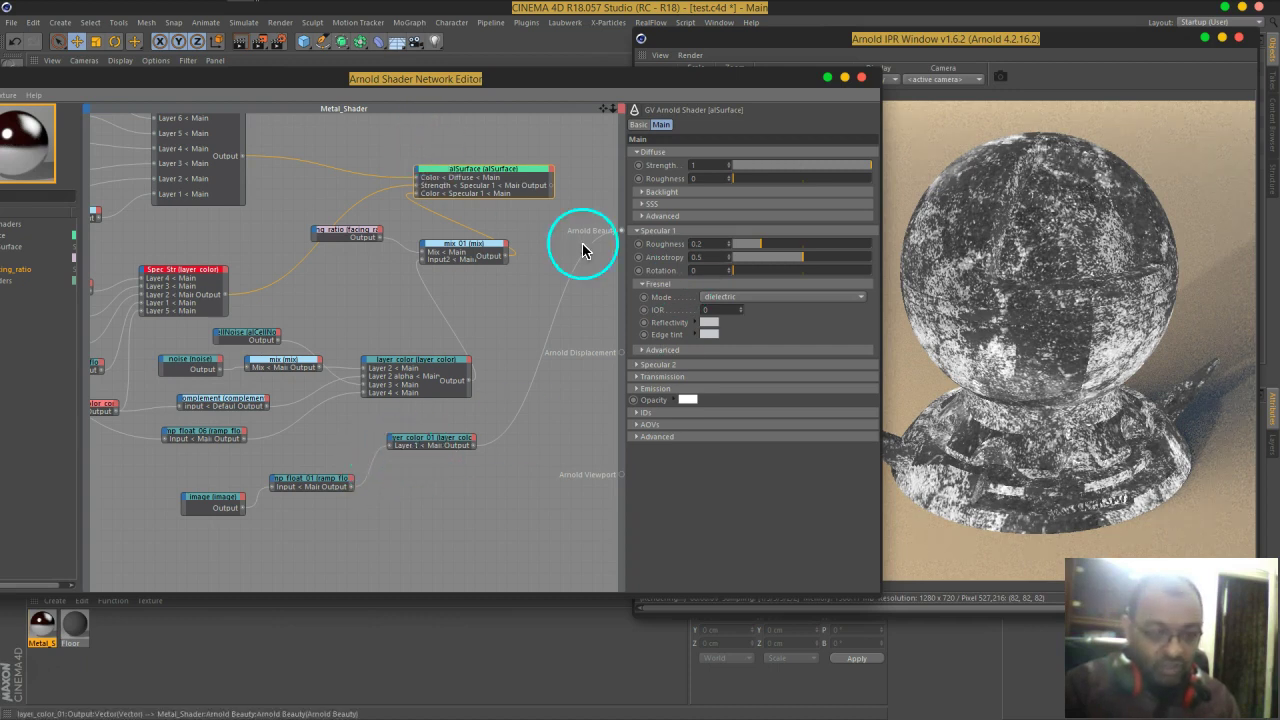
pyautogui.moveTo(752, 245); pyautogui.dragTo(800, 253)
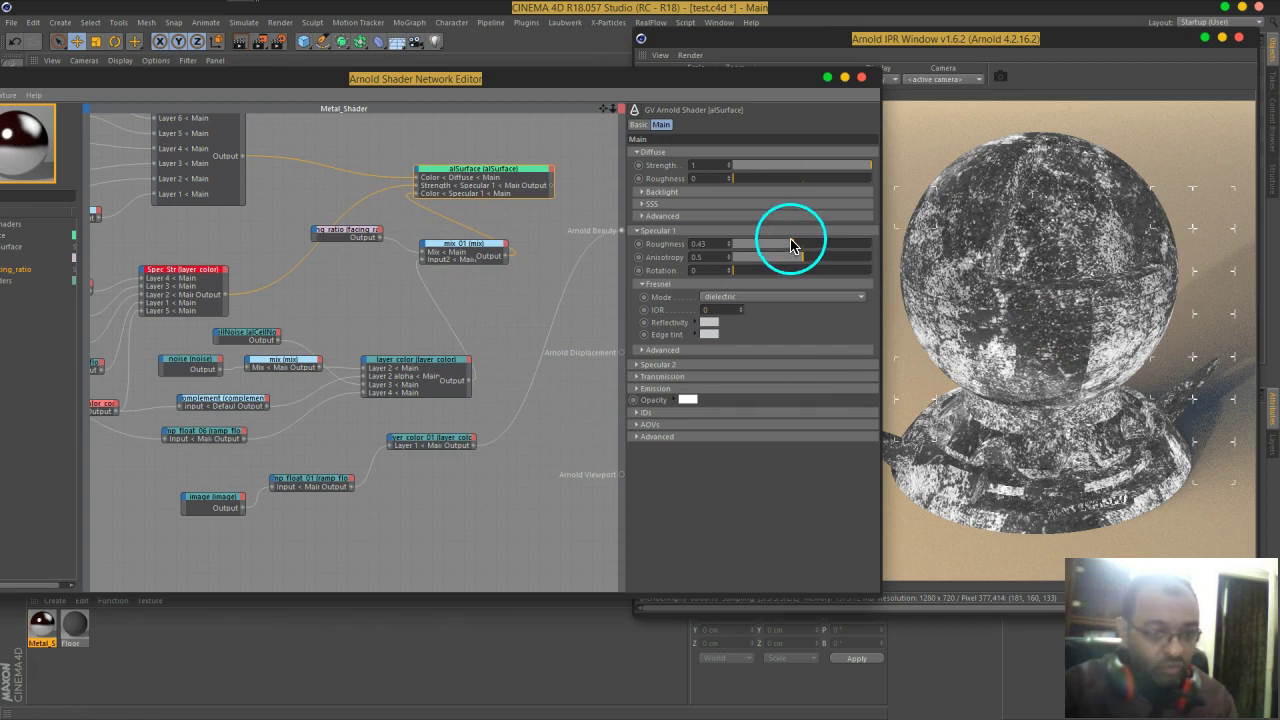
pyautogui.moveTo(790, 245); pyautogui.dragTo(866, 244)
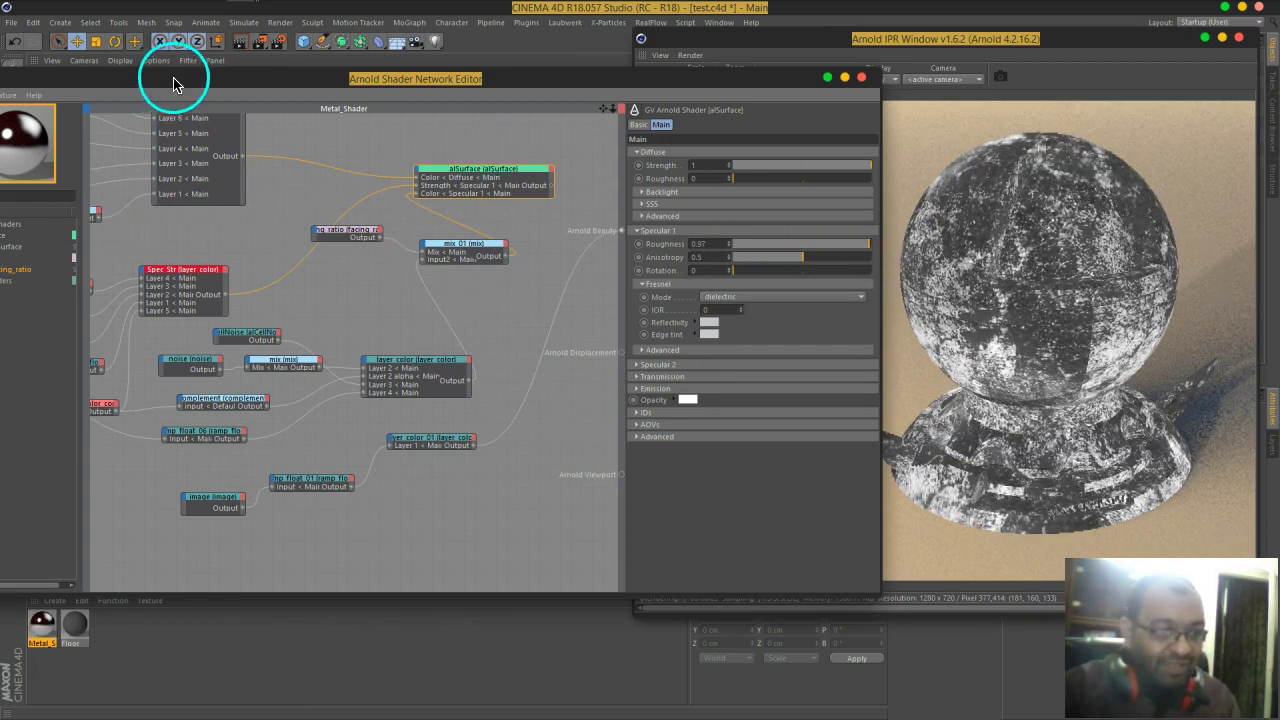
# Step: Search the shader list for clamp and add a clamp node to the network near the layer_color nodes
pyautogui.moveTo(173, 84); pyautogui.dragTo(327, 97)
pyautogui.press('BackSpace')
pyautogui.press('BackSpace')
pyautogui.press('BackSpace')
pyautogui.write('clam')
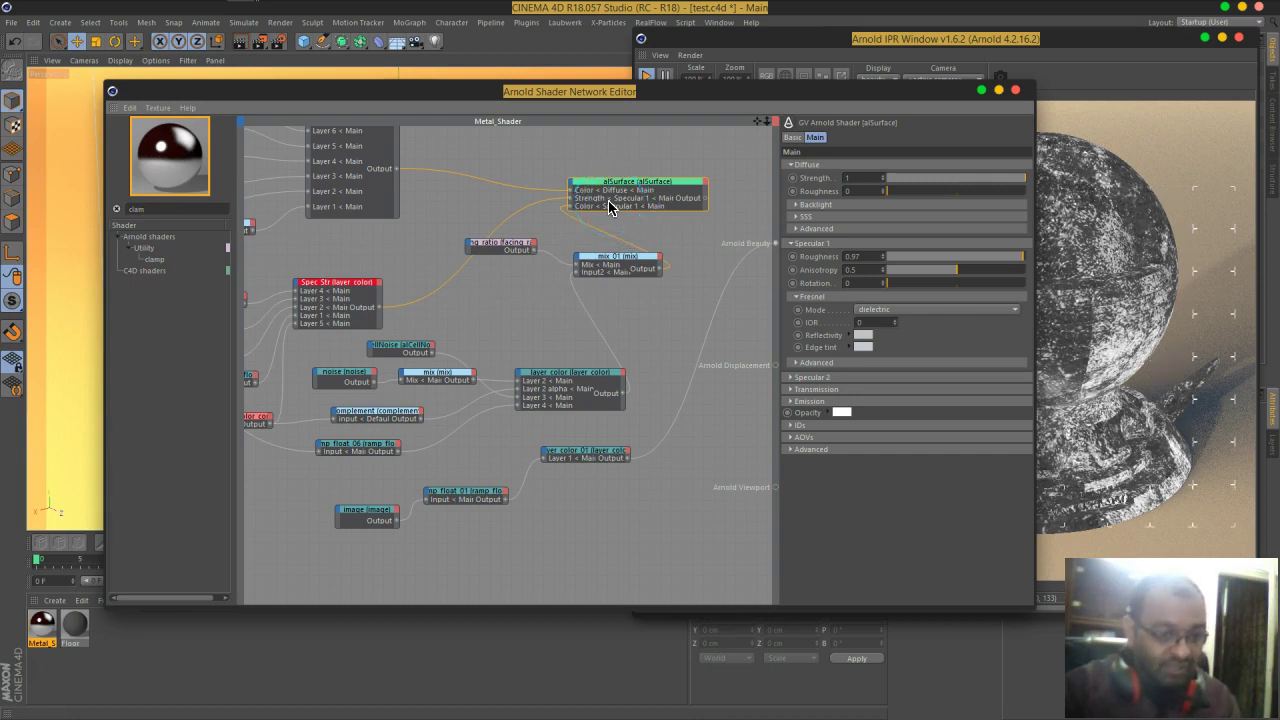
pyautogui.moveTo(150, 260); pyautogui.dragTo(697, 346)
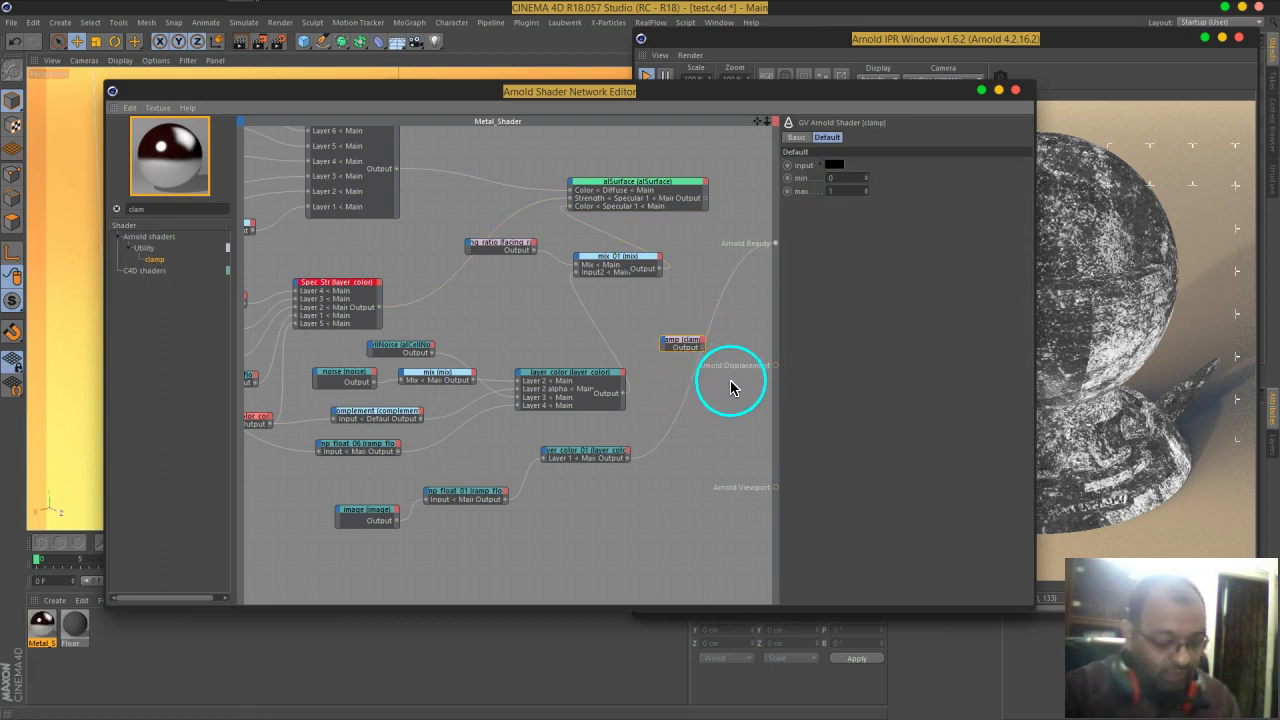
# Step: Connect the clamp node's output to Arnold Beauty and the new layer_color node's output to the clamp's input
pyautogui.moveTo(738, 322); pyautogui.dragTo(642, 311, button='middle')
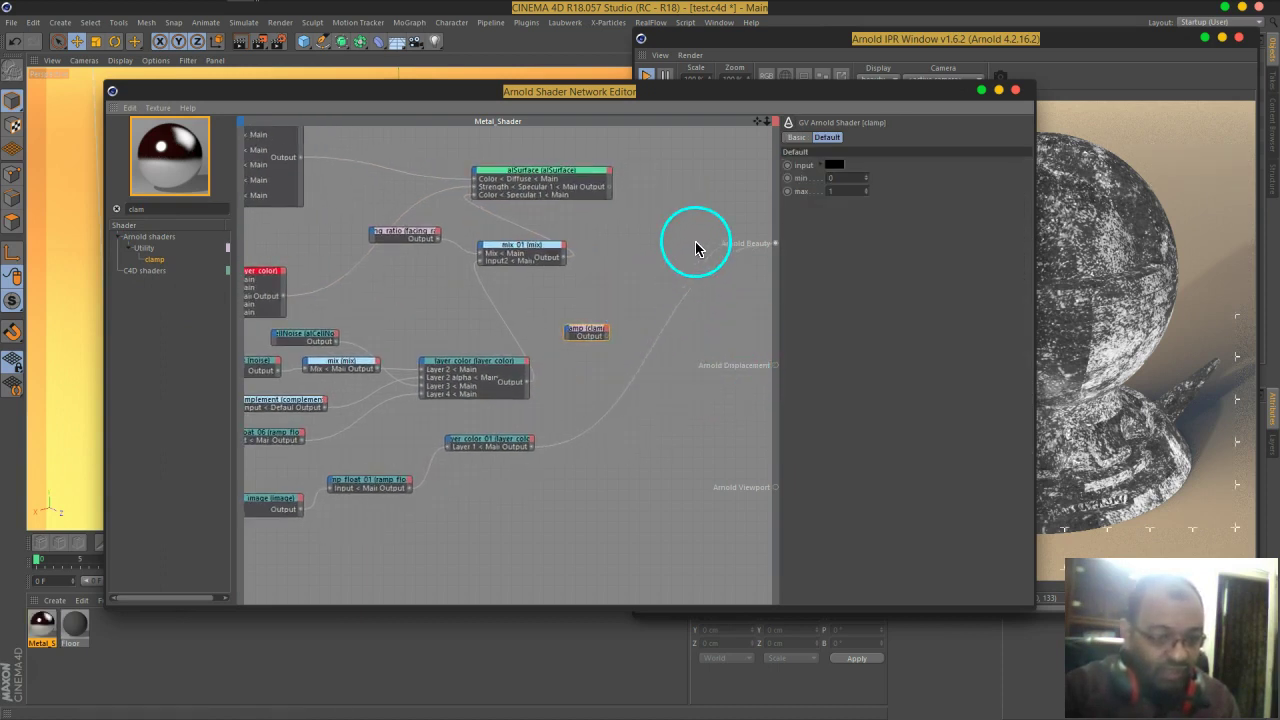
pyautogui.moveTo(731, 110); pyautogui.dragTo(590, 115)
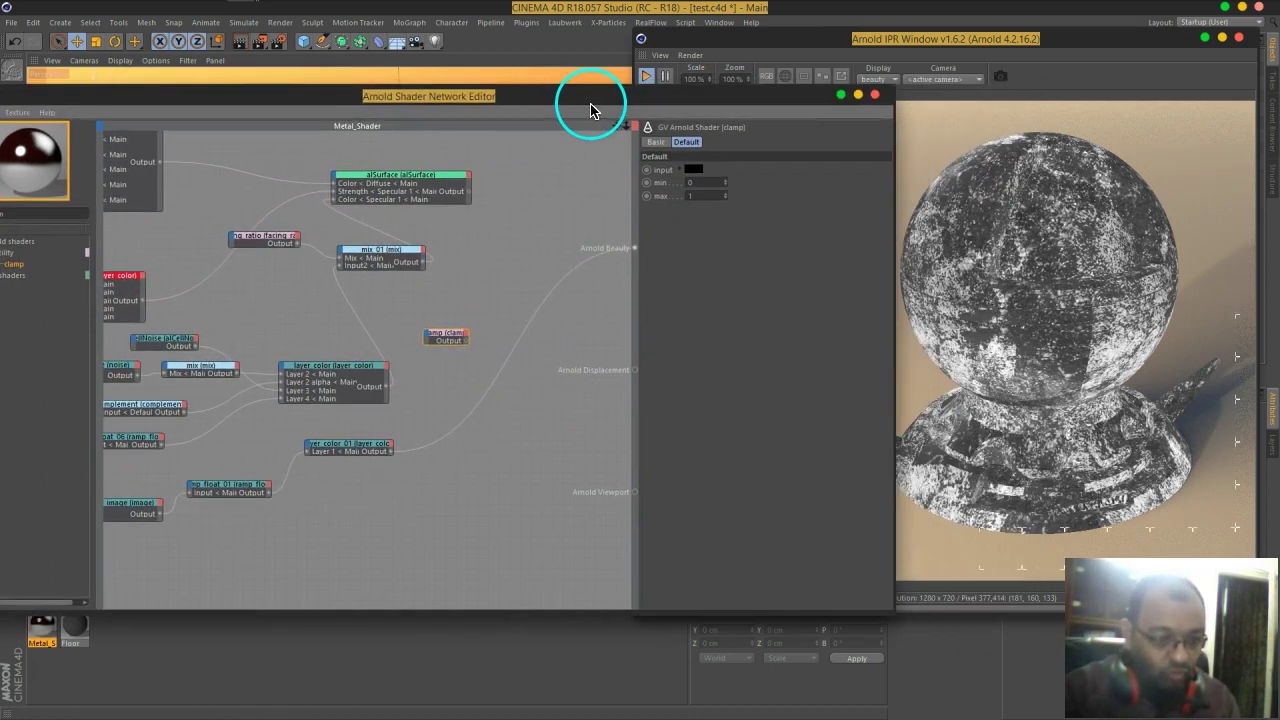
pyautogui.moveTo(471, 349); pyautogui.dragTo(633, 248)
pyautogui.click(472, 353)
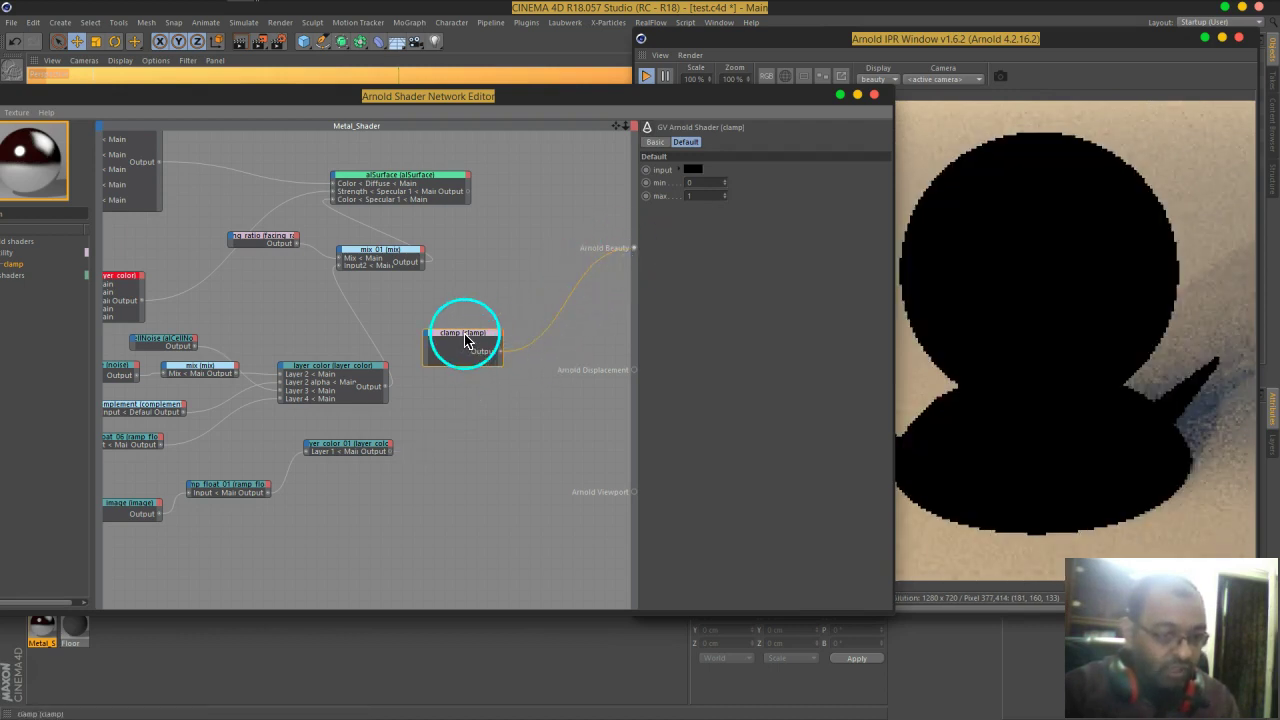
pyautogui.moveTo(463, 337); pyautogui.dragTo(474, 363)
pyautogui.moveTo(390, 452); pyautogui.dragTo(440, 367)
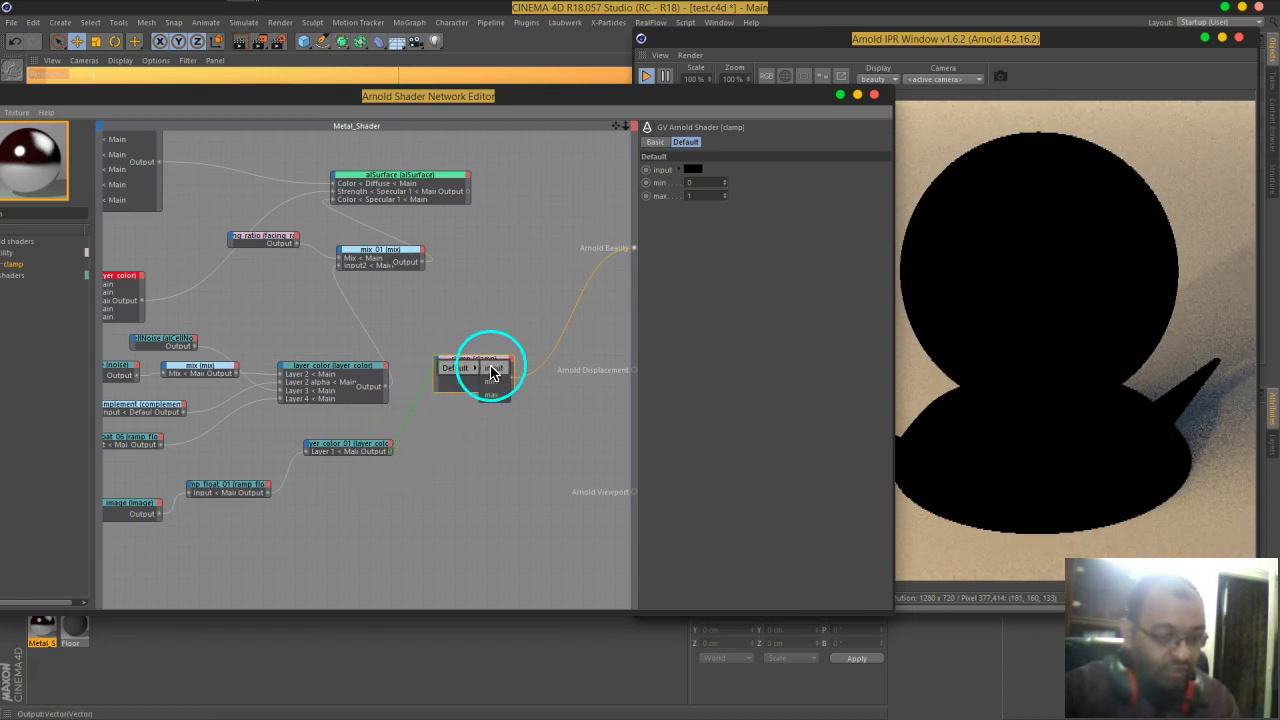
pyautogui.click(496, 370)
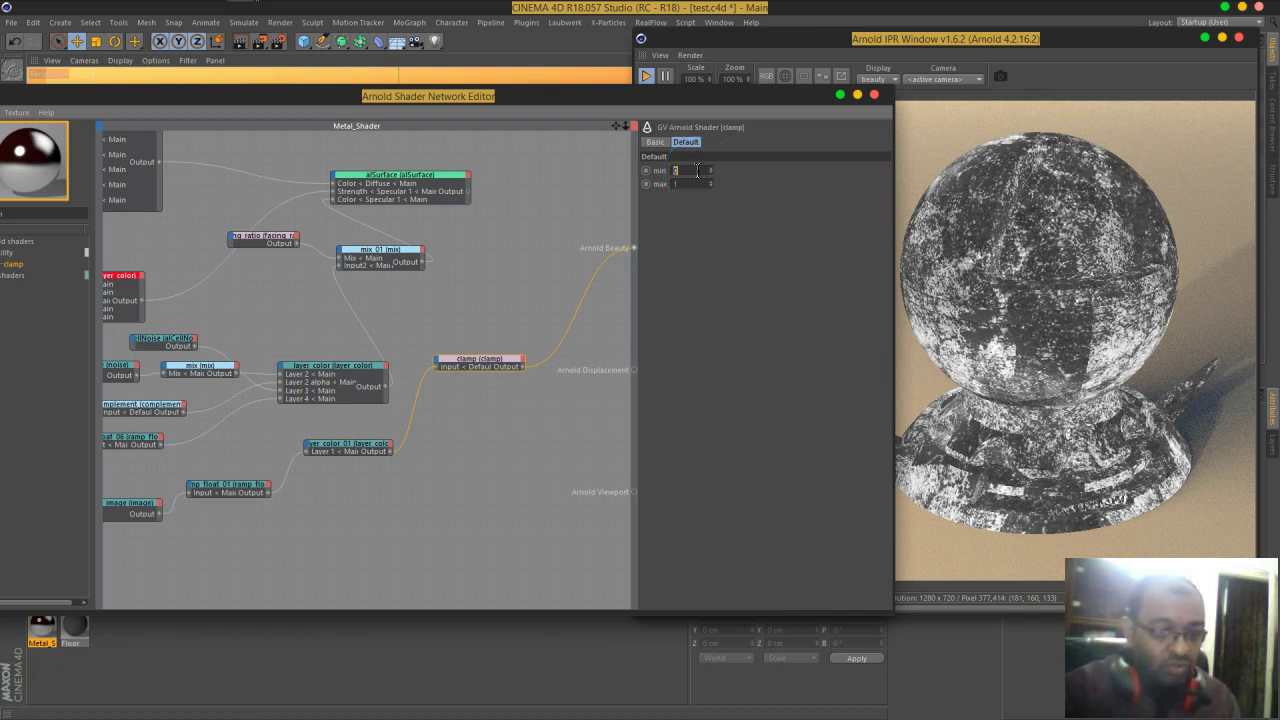
# Step: Set the clamp node's min to 0.1 and max to 0.75, after trying a min of 0.5
pyautogui.write('0.5')
pyautogui.press('Return')
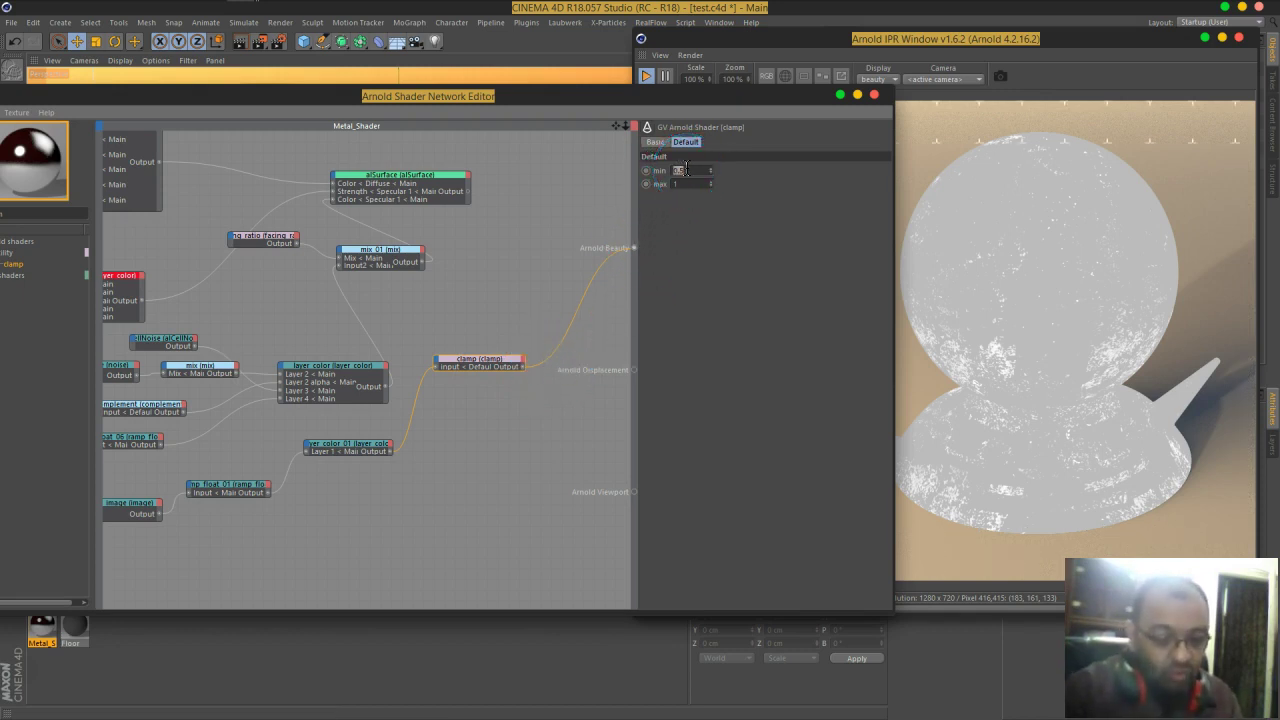
pyautogui.press('Return')
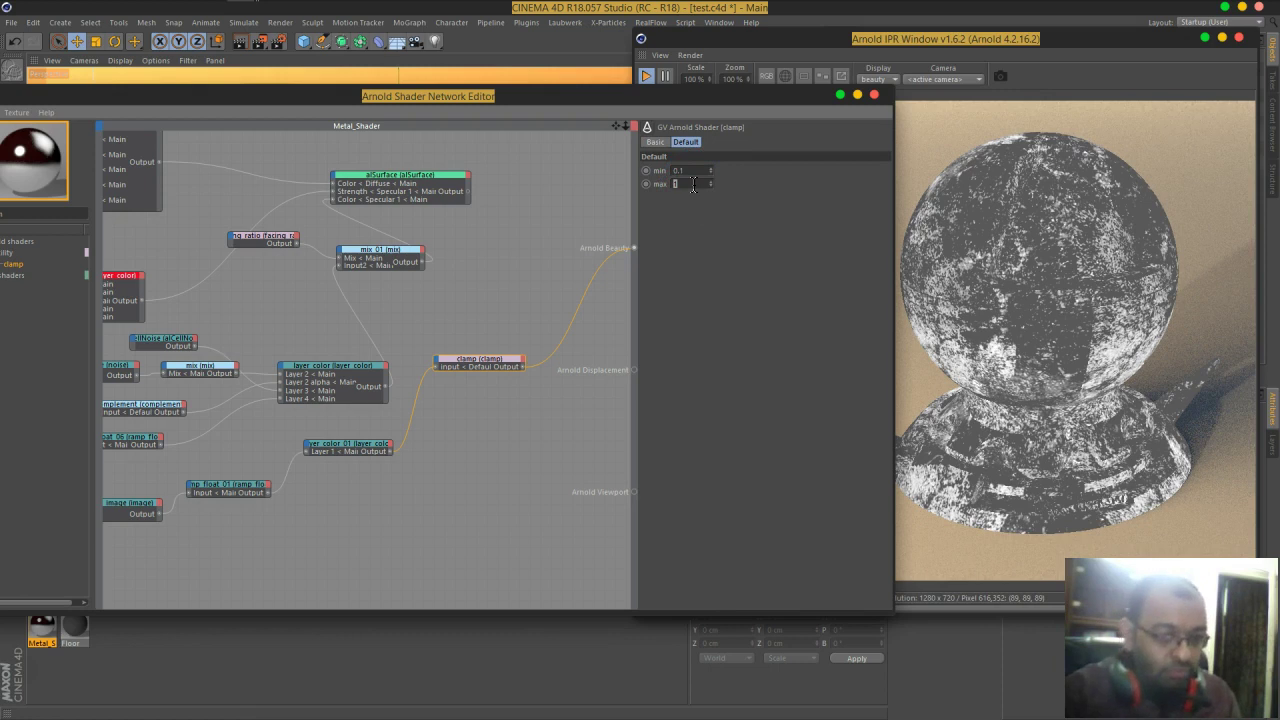
pyautogui.press('Return')
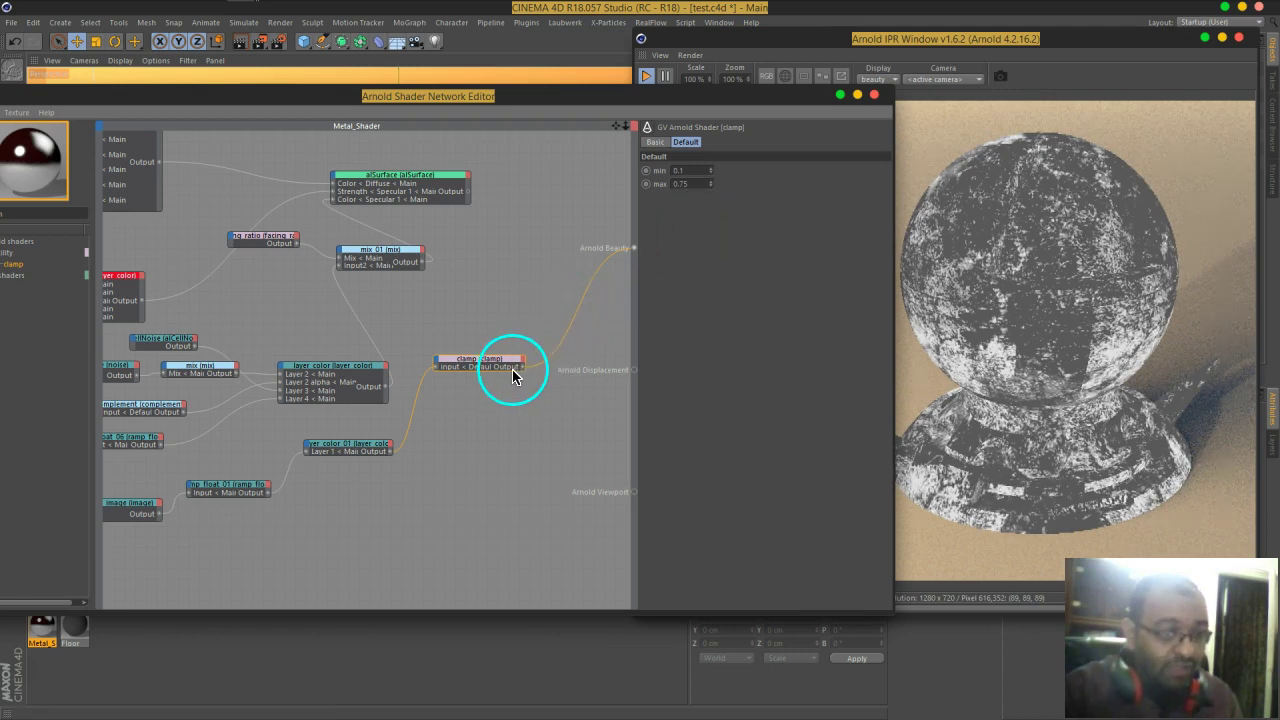
# Step: Connect the clamp output to alSurface's Specular 1 Roughness and alSurface's output to Arnold Beauty, placing the clamp node lower
pyautogui.moveTo(522, 372); pyautogui.dragTo(337, 184)
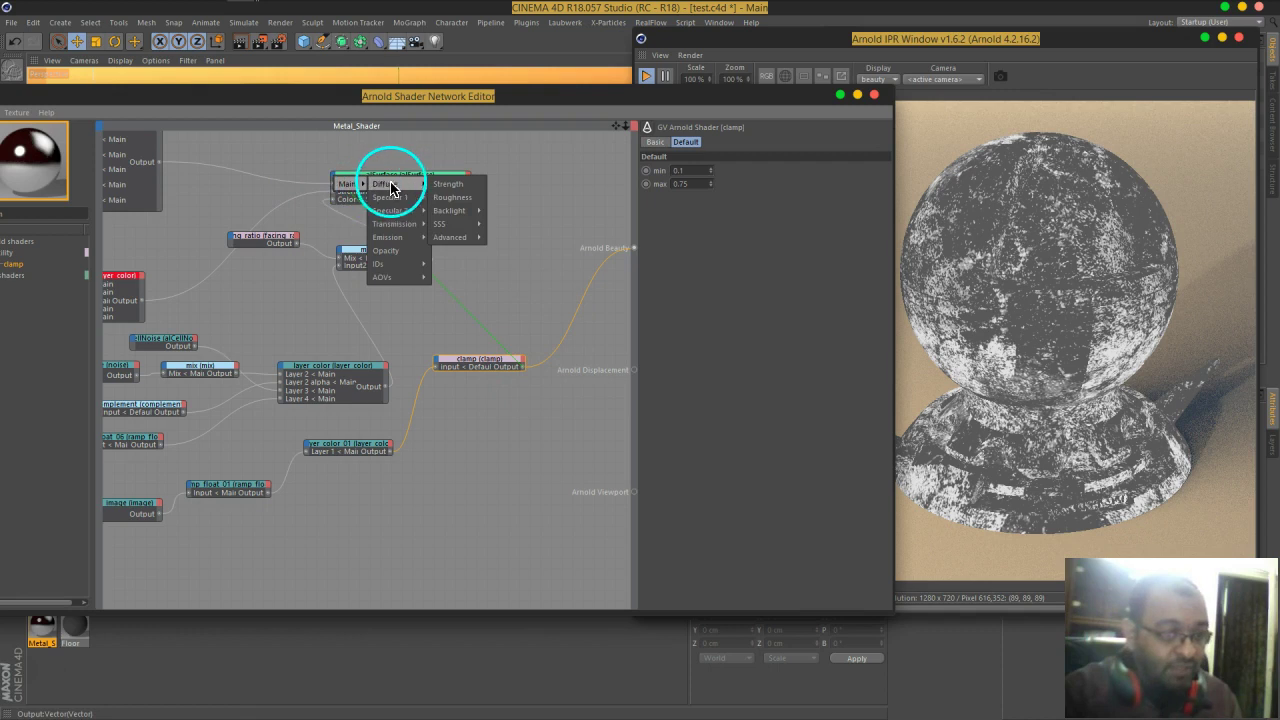
pyautogui.moveTo(390, 197)
pyautogui.click(476, 199)
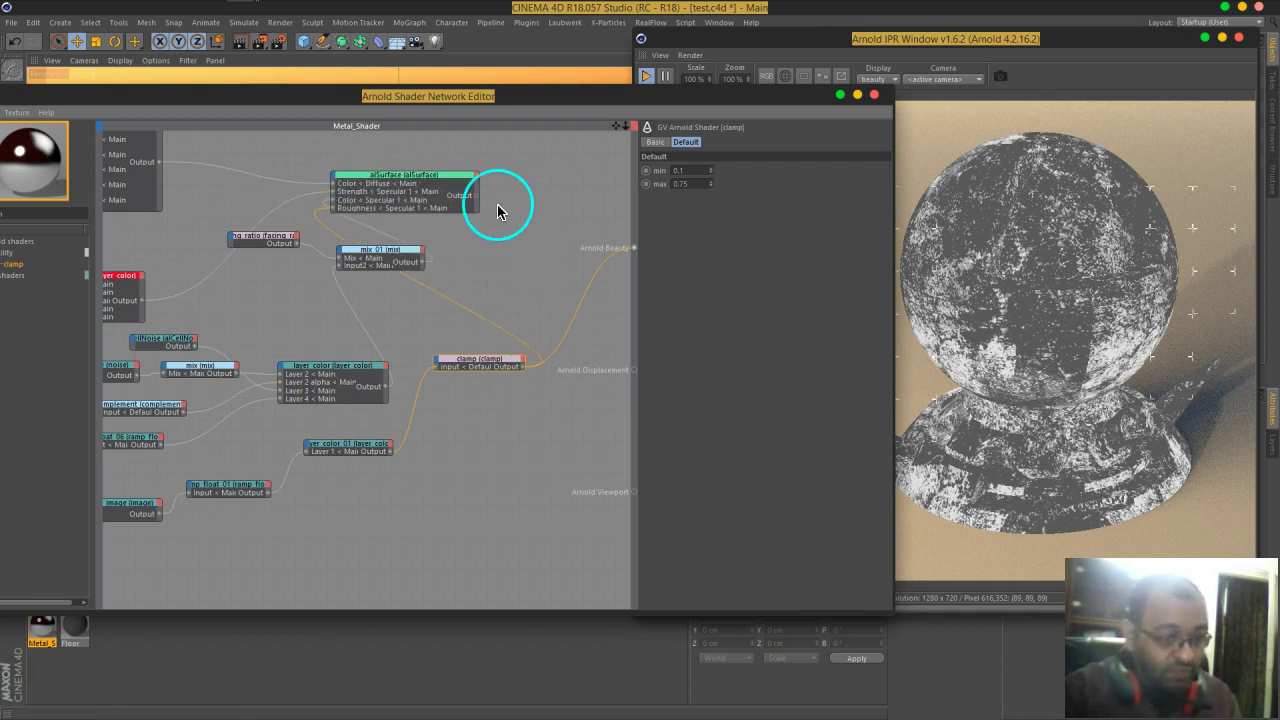
pyautogui.moveTo(477, 201); pyautogui.dragTo(631, 249)
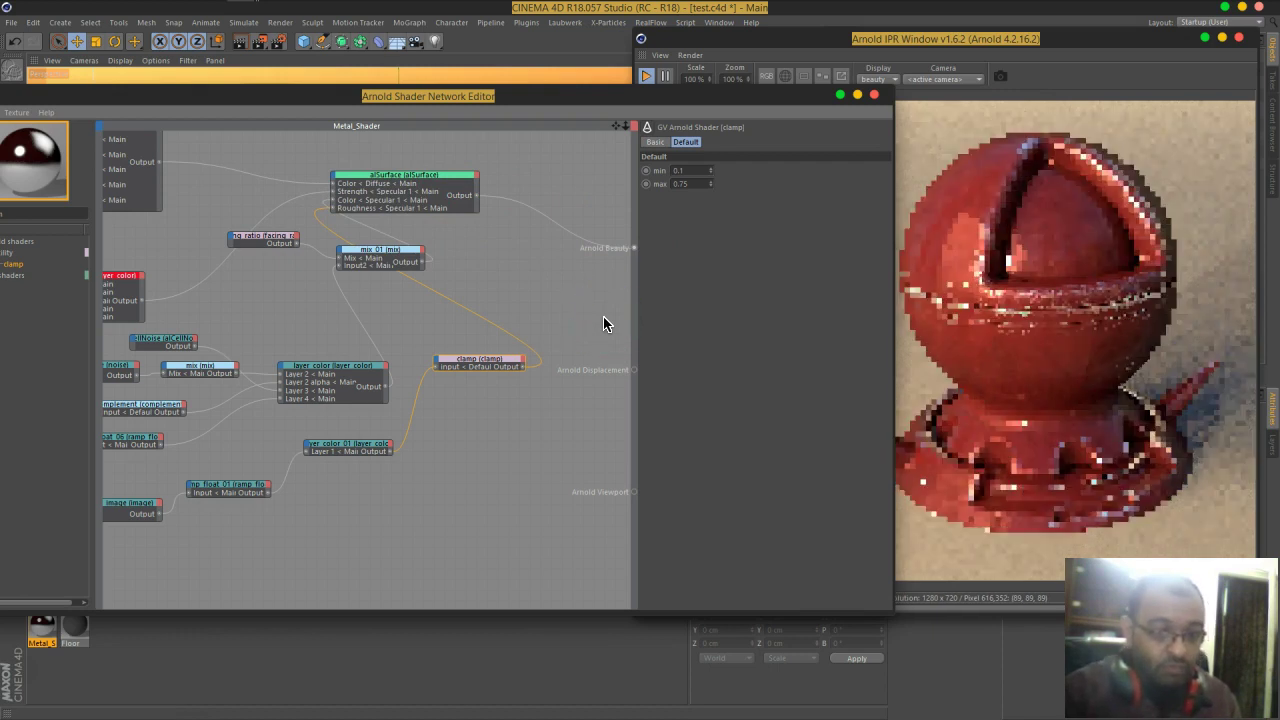
pyautogui.moveTo(657, 105); pyautogui.dragTo(631, 105)
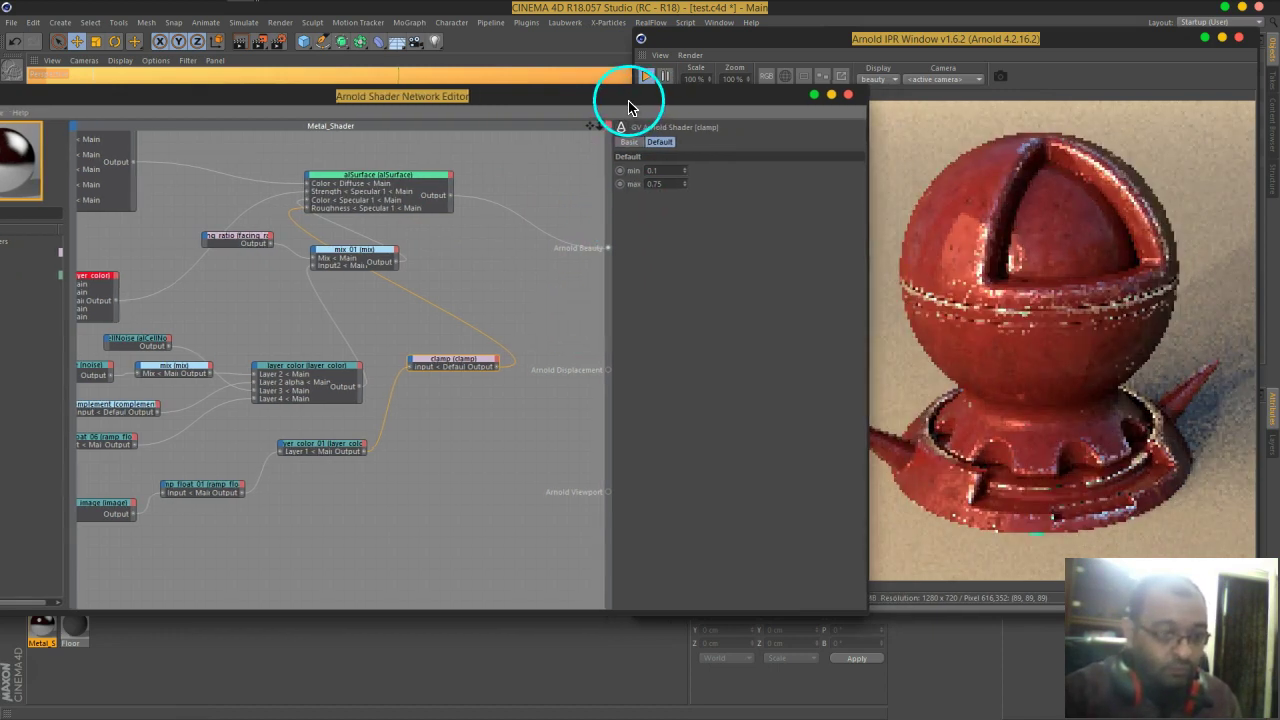
pyautogui.moveTo(465, 355); pyautogui.dragTo(463, 408)
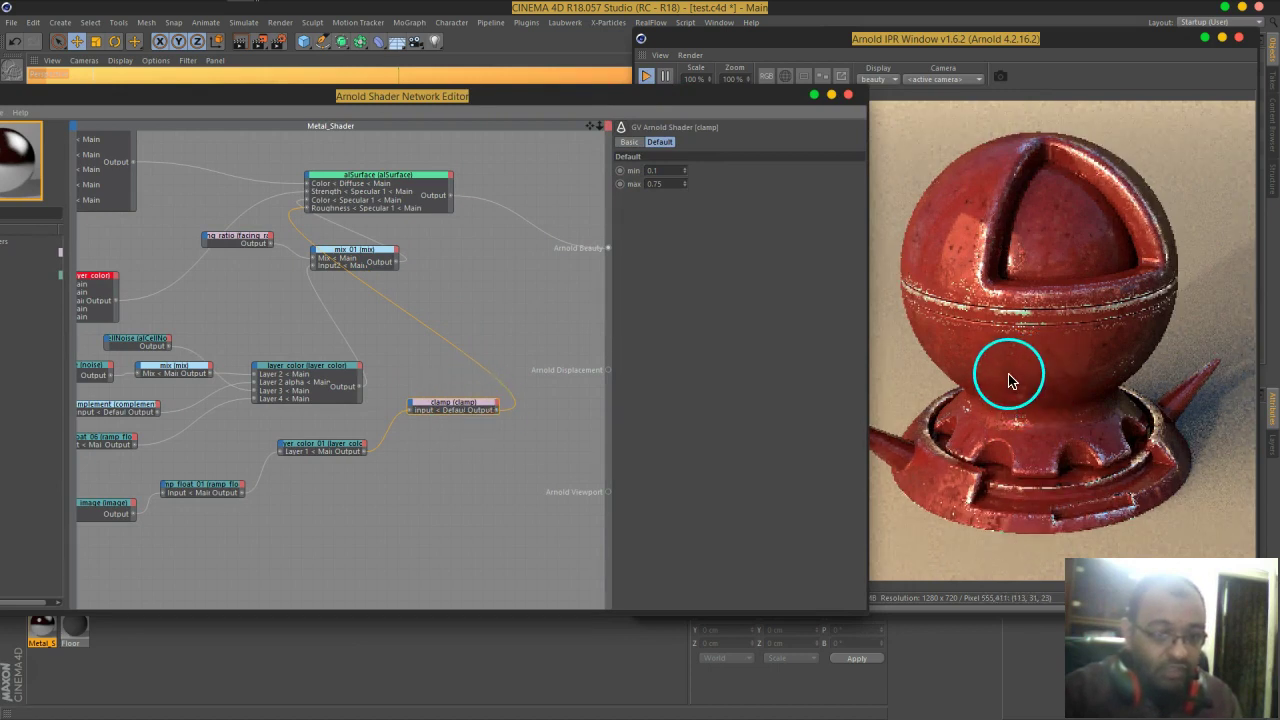
# Step: Lower the copied ramp_float_01 curve's third point to Y 0 at about X 0.725
pyautogui.click(203, 492)
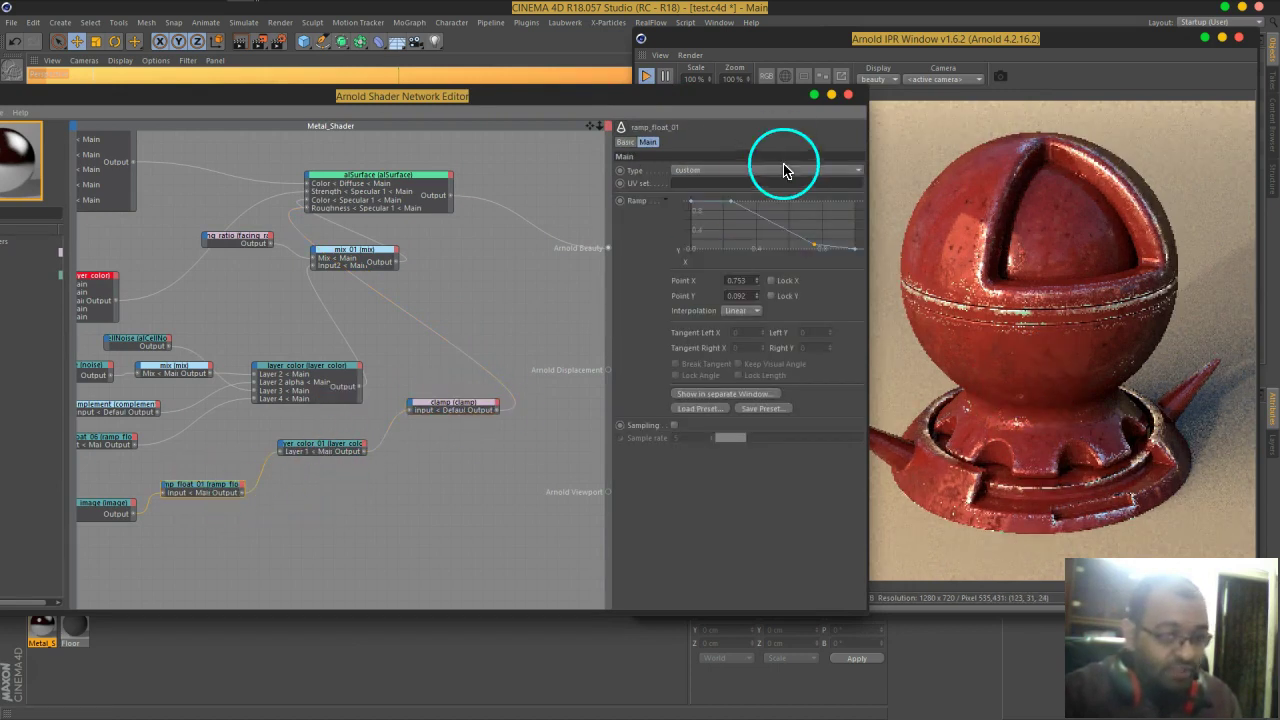
pyautogui.moveTo(809, 250); pyautogui.dragTo(810, 254)
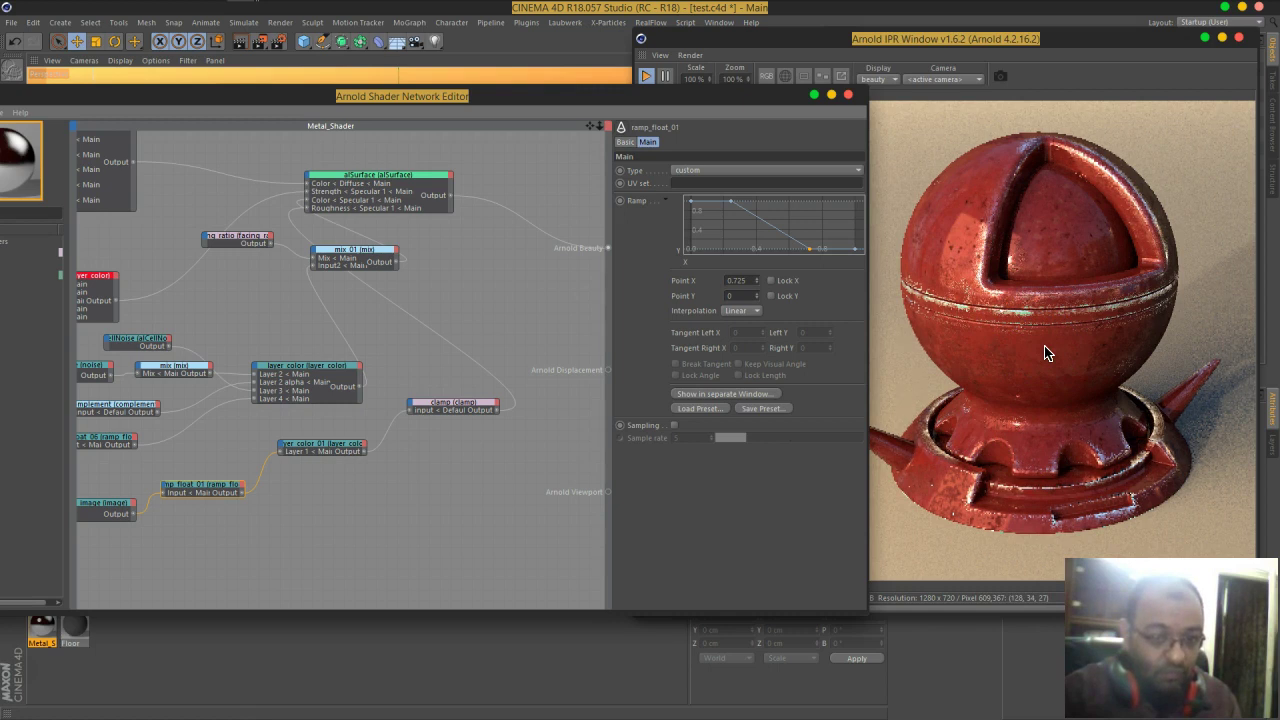
# Step: Set the clamp node's min to 0.02 while previewing it through Arnold Beauty, and reconnect alSurface's output to Arnold Beauty
pyautogui.click(488, 406)
pyautogui.moveTo(497, 411); pyautogui.dragTo(604, 250)
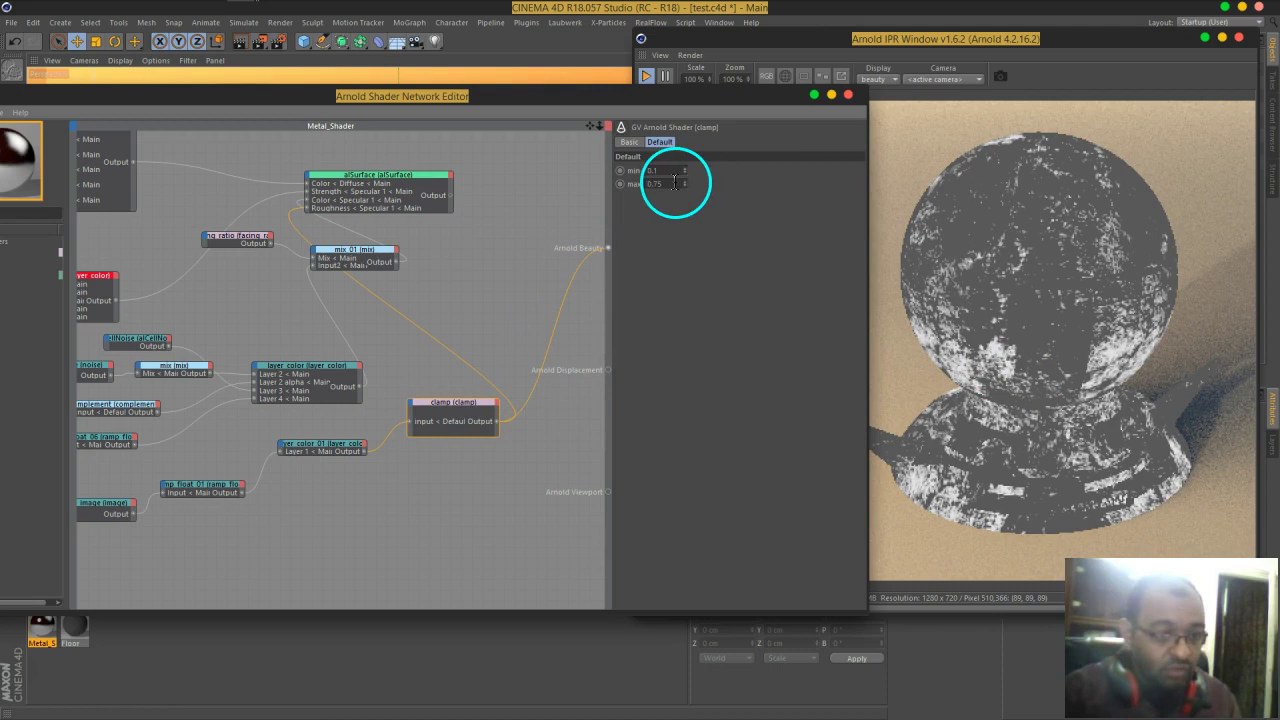
pyautogui.write('0.02')
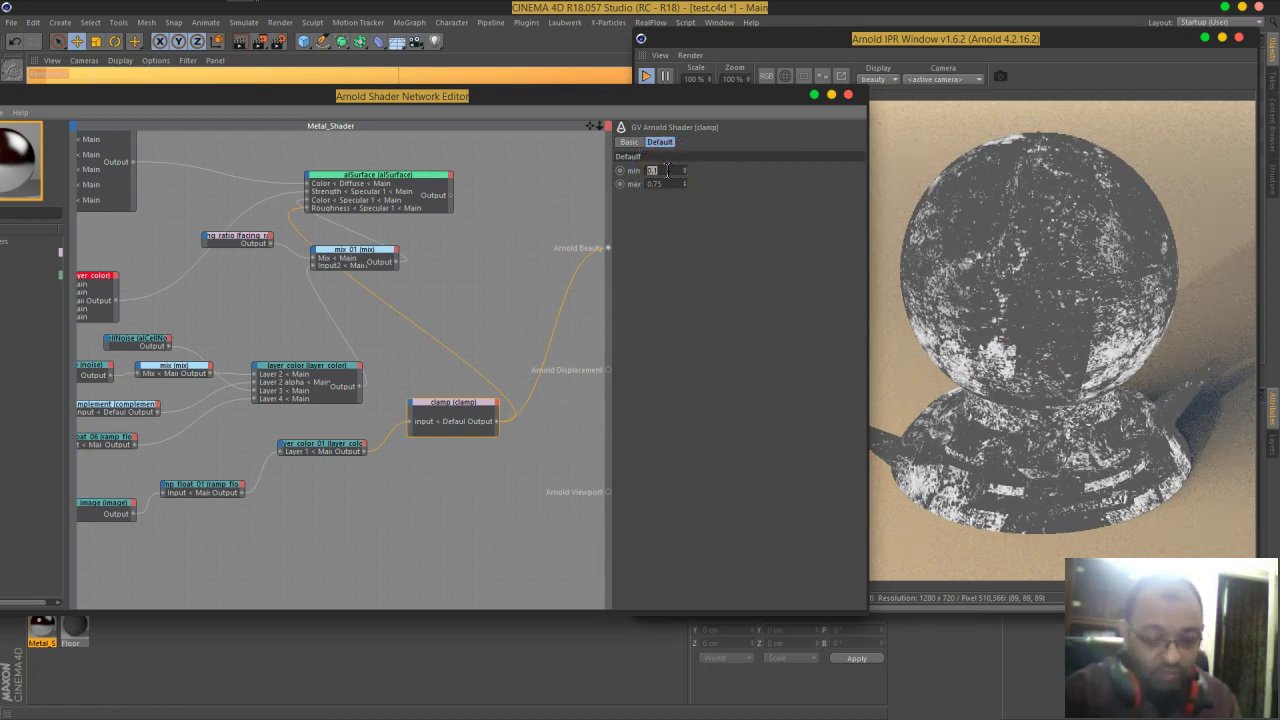
pyautogui.press('Return')
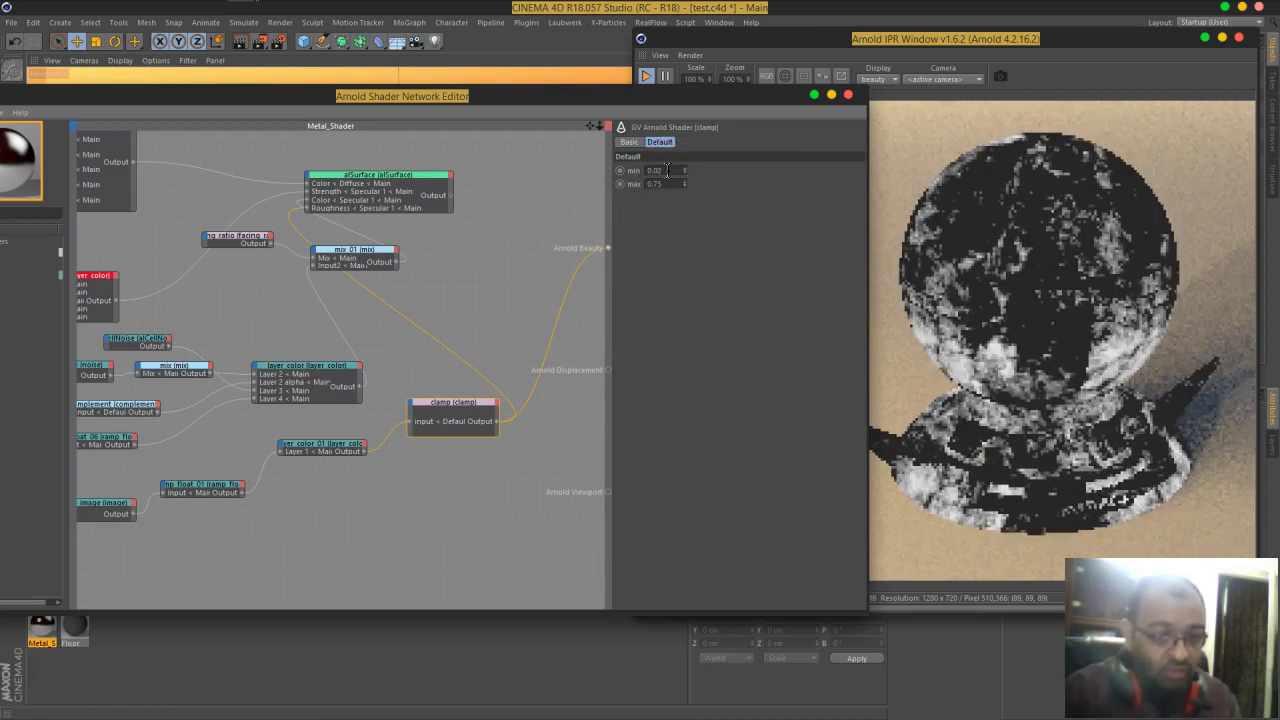
pyautogui.doubleClick(666, 170)
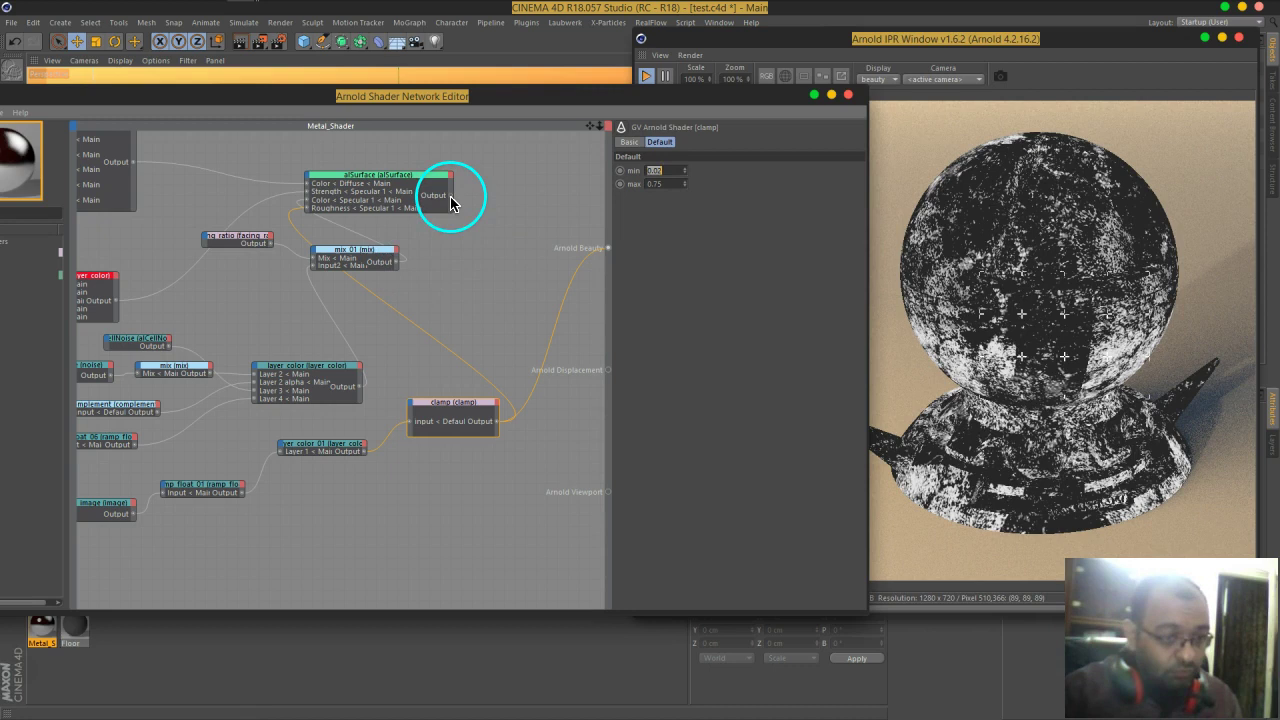
pyautogui.moveTo(458, 204); pyautogui.dragTo(607, 248)
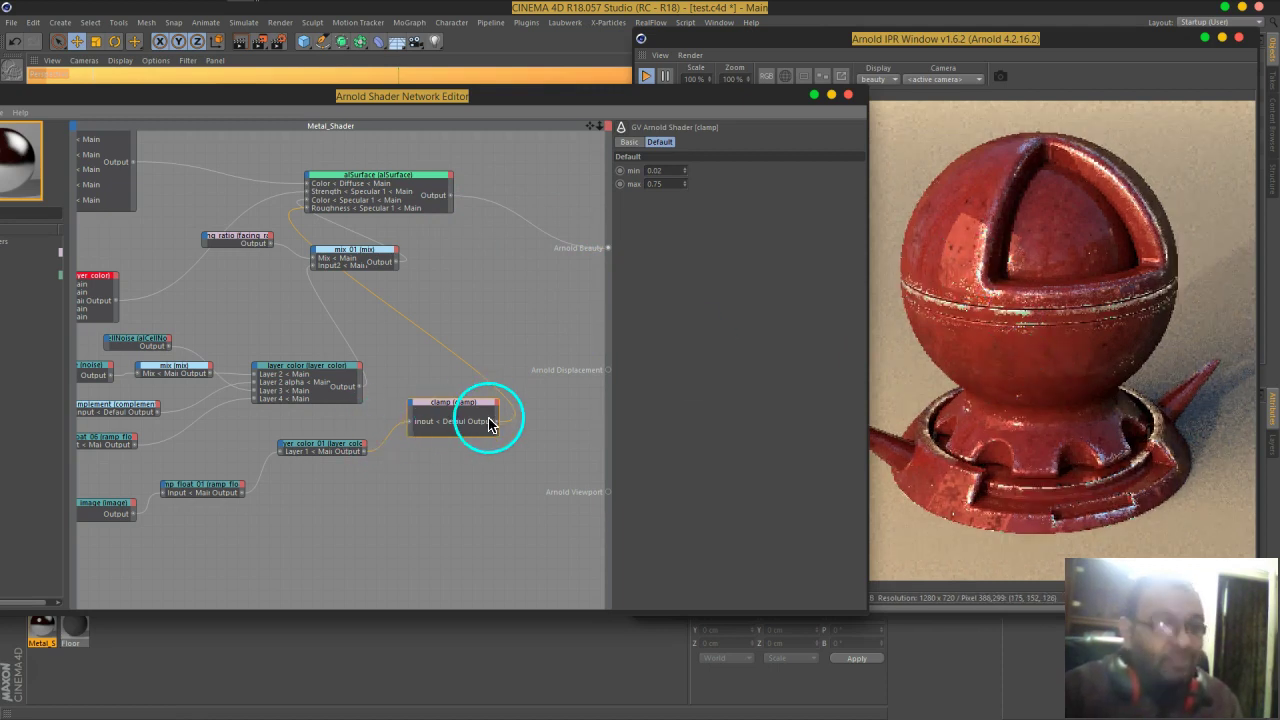
# Step: Duplicate the image_01 and ramp_float_02 nodes below the copied image and ramp nodes, connecting the ramp copy's output to Arnold Beauty
pyautogui.moveTo(199, 243); pyautogui.dragTo(551, 297, button='middle')
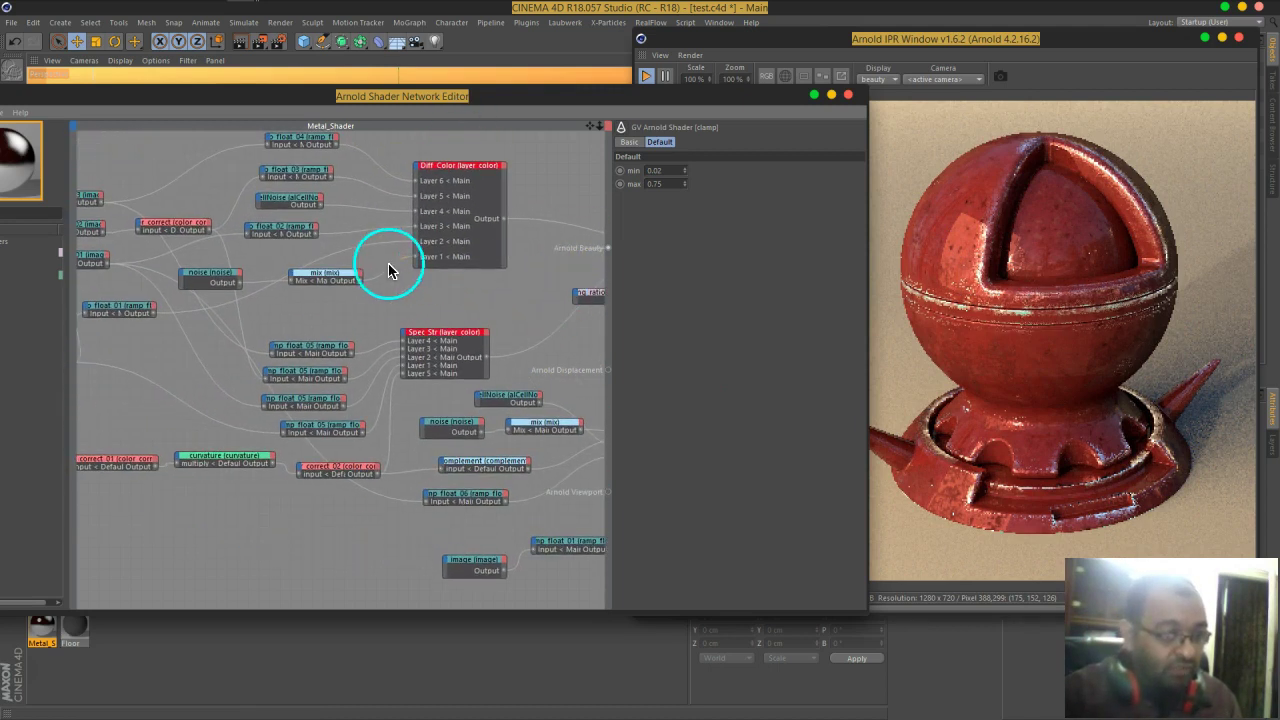
pyautogui.moveTo(369, 257); pyautogui.dragTo(423, 266, button='middle')
pyautogui.moveTo(340, 240); pyautogui.dragTo(340, 248)
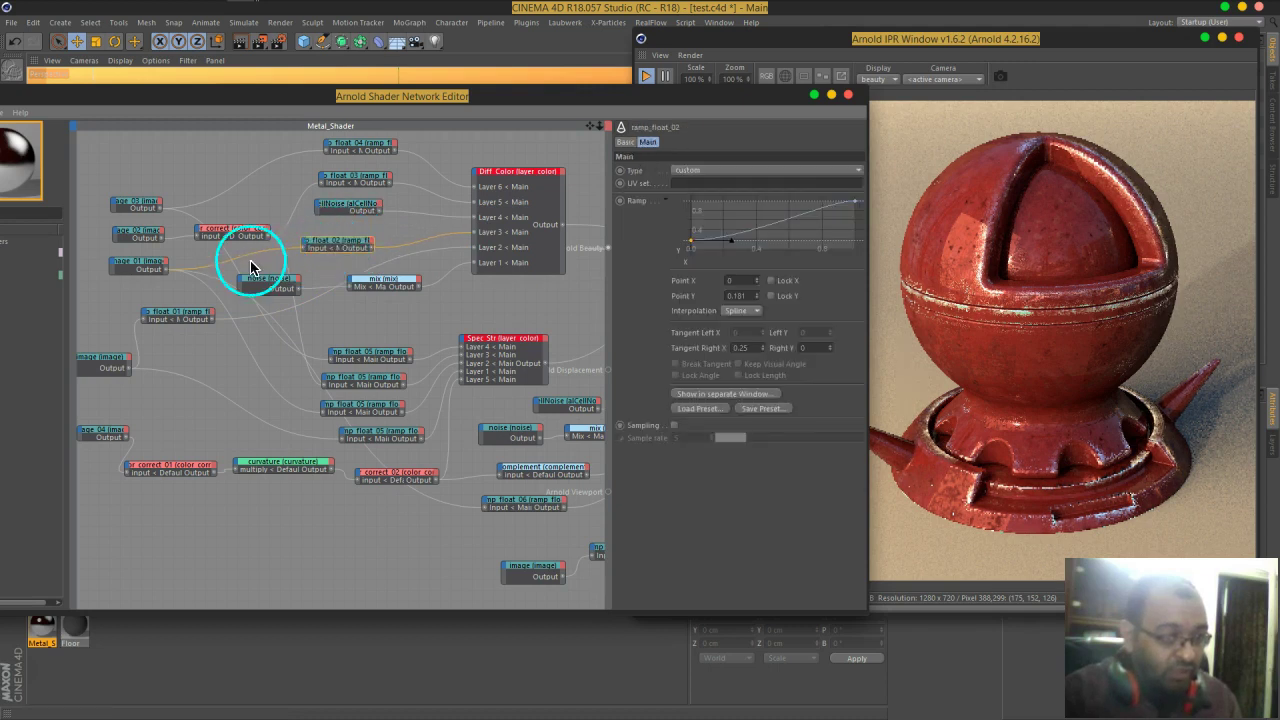
pyautogui.keyDown('shift'); pyautogui.click(141, 266); pyautogui.keyUp('shift')
pyautogui.moveTo(149, 284); pyautogui.dragTo(412, 604)
pyautogui.moveTo(472, 554); pyautogui.dragTo(235, 413, button='middle')
pyautogui.moveTo(349, 426); pyautogui.dragTo(506, 451)
pyautogui.moveTo(506, 451); pyautogui.dragTo(373, 424, button='middle')
pyautogui.click(434, 413)
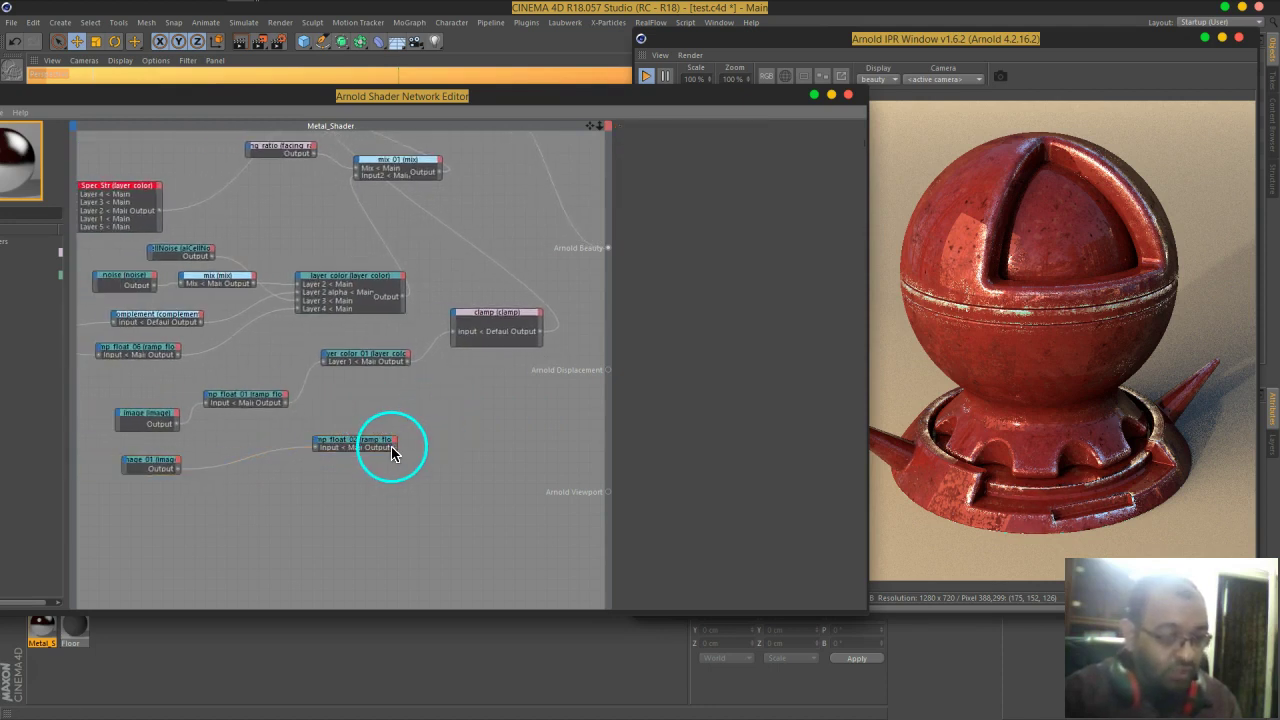
pyautogui.click(391, 452)
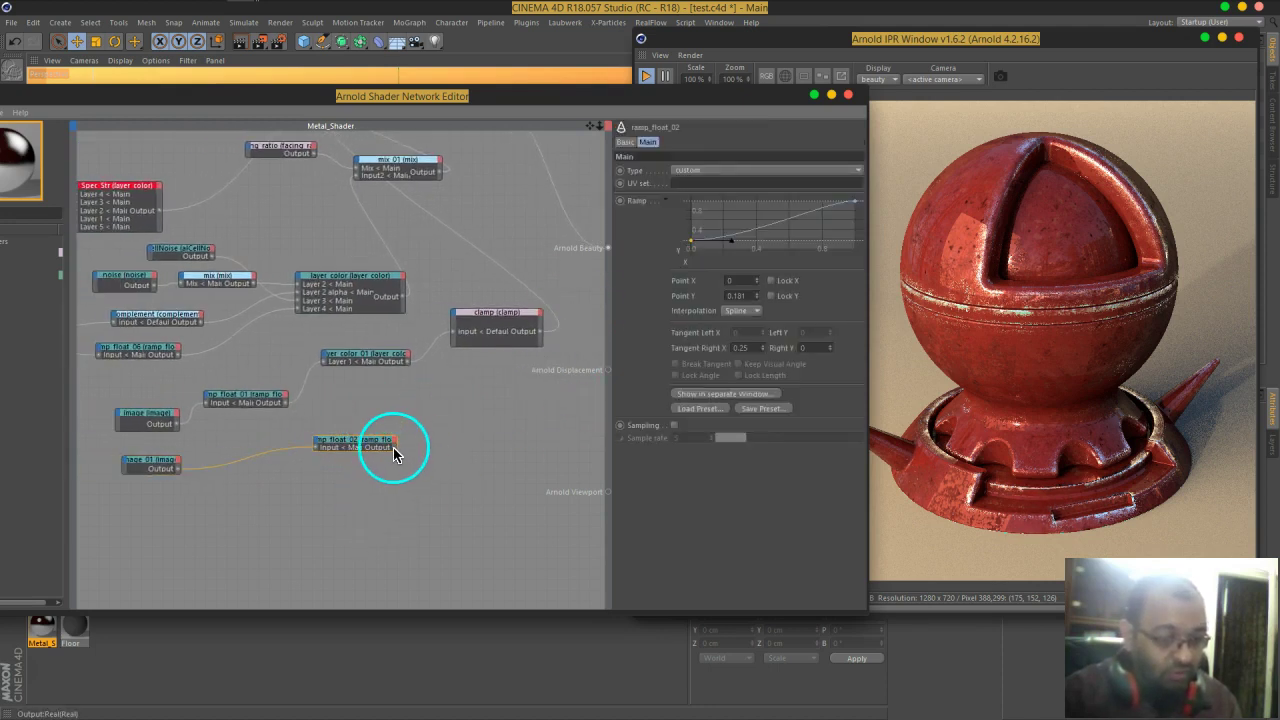
pyautogui.moveTo(410, 455); pyautogui.dragTo(604, 260)
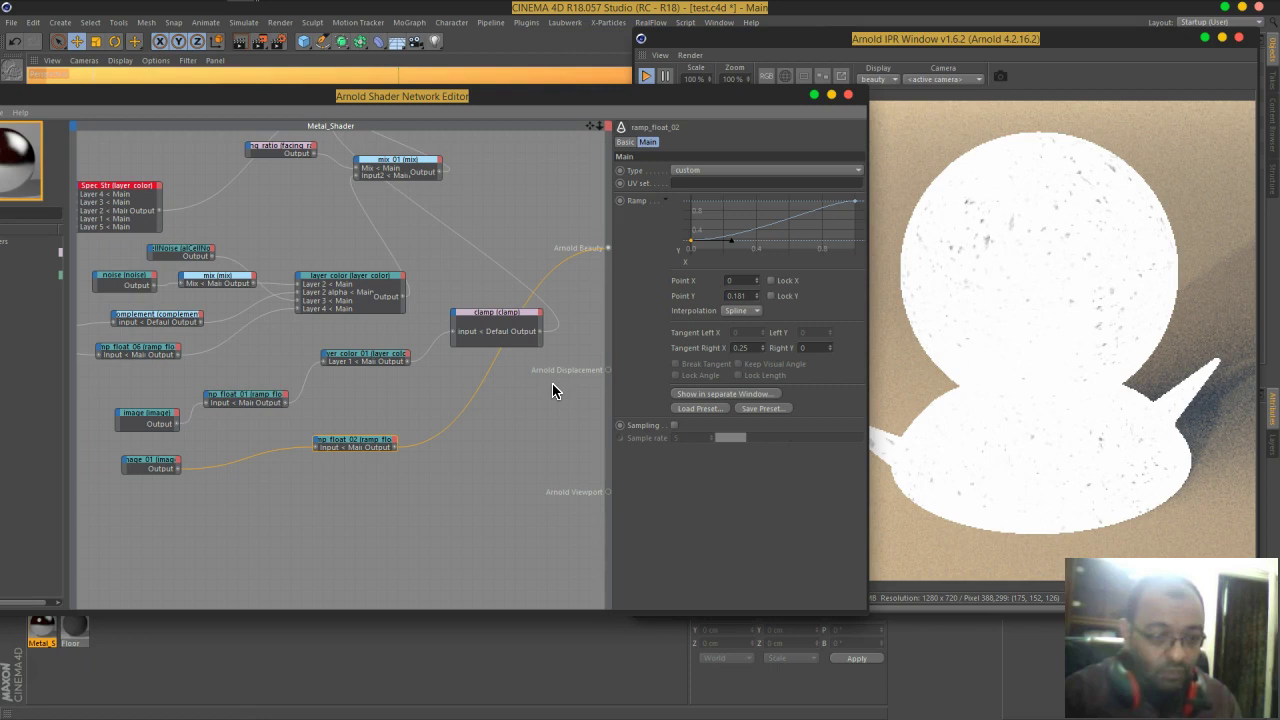
# Step: Try inverting the copied ramp_float_02's spline curve by lowering its last point and raising its first point to Y 1
pyautogui.click(314, 434)
pyautogui.click(849, 206)
pyautogui.moveTo(856, 205); pyautogui.dragTo(874, 263)
pyautogui.moveTo(693, 247); pyautogui.dragTo(684, 198)
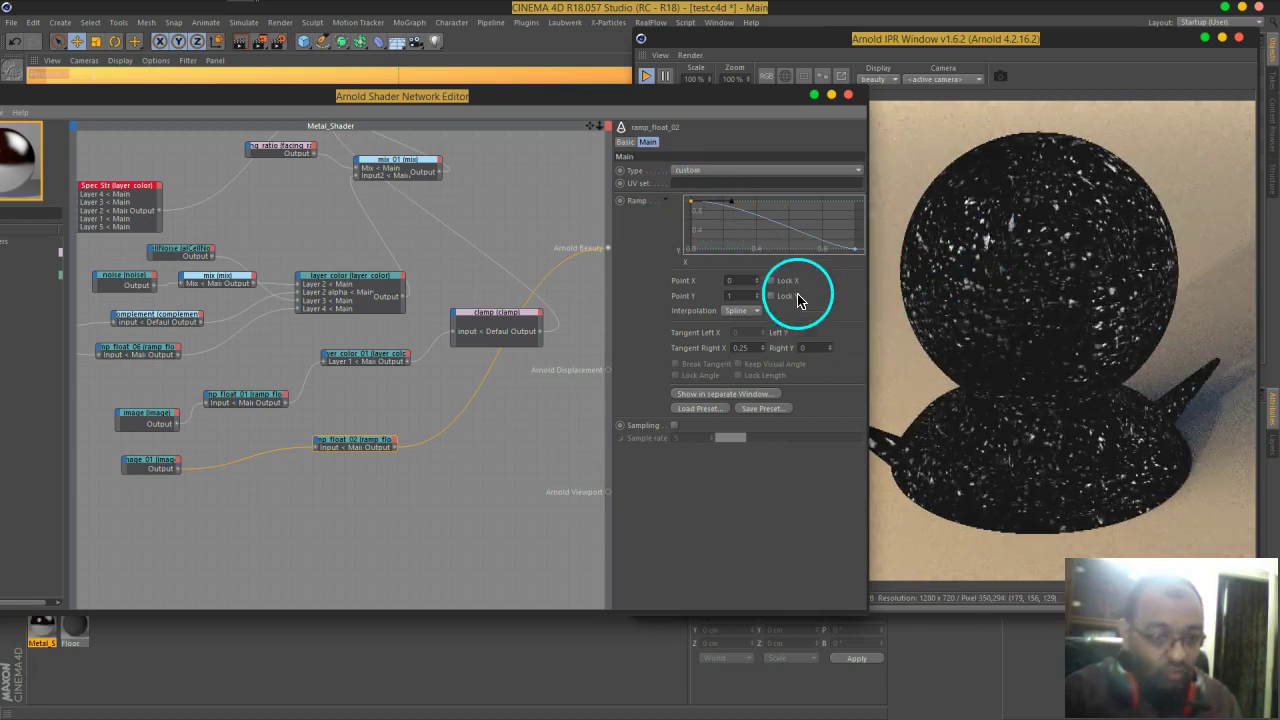
# Step: Reset the copied ramp_float_02's curve and shape a linear falloff from X 0.265, Y 1 to X 0.887, Y 0
pyautogui.rightClick(757, 229)
pyautogui.click(800, 412)
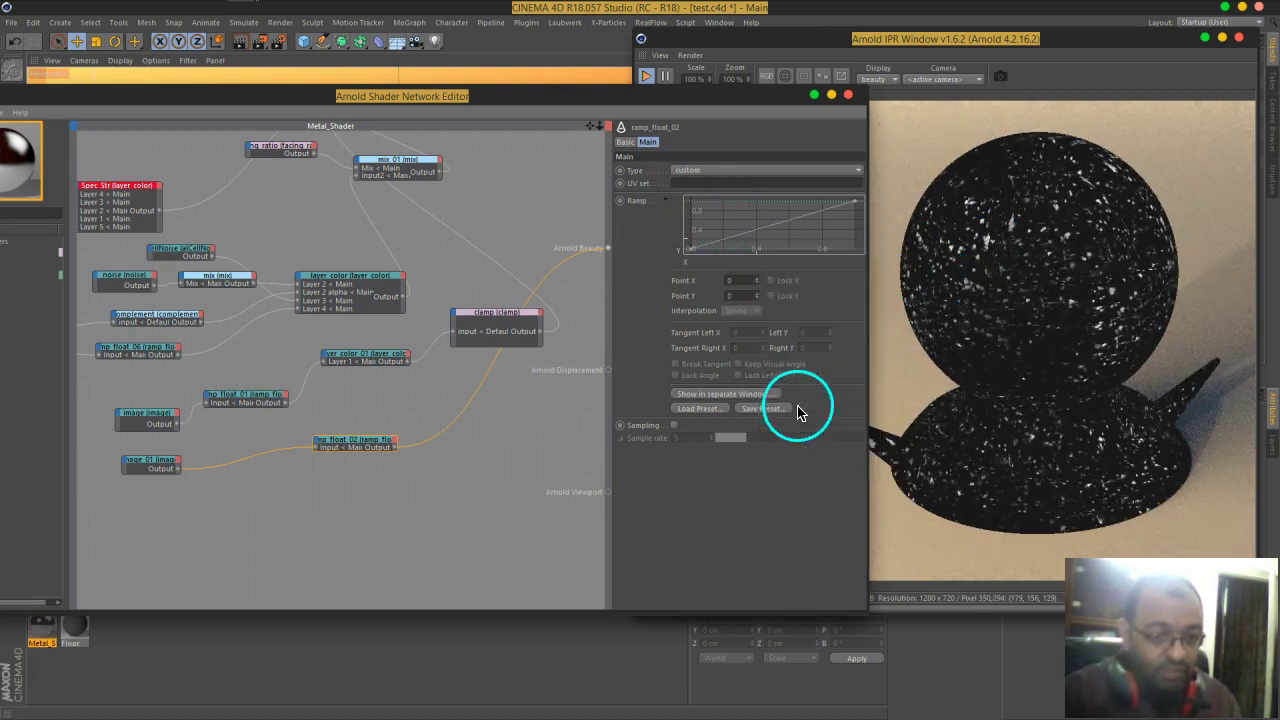
pyautogui.moveTo(849, 200); pyautogui.dragTo(879, 284)
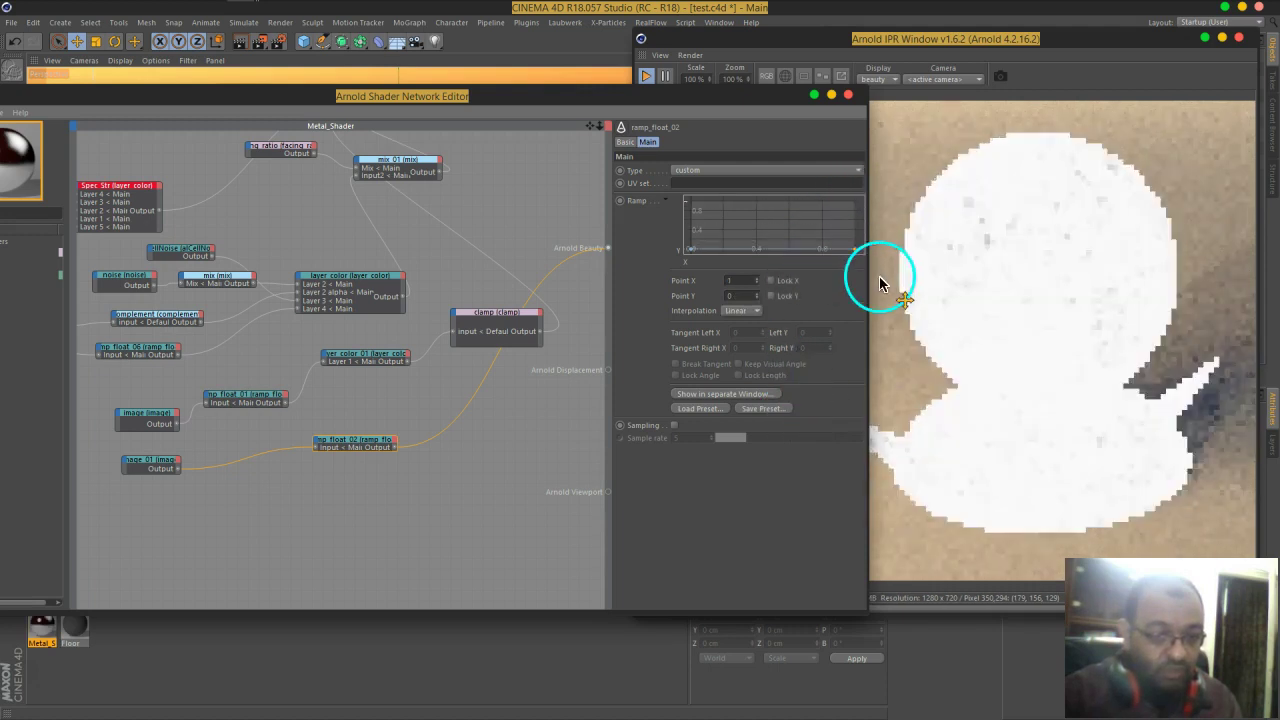
pyautogui.moveTo(691, 250); pyautogui.dragTo(735, 205)
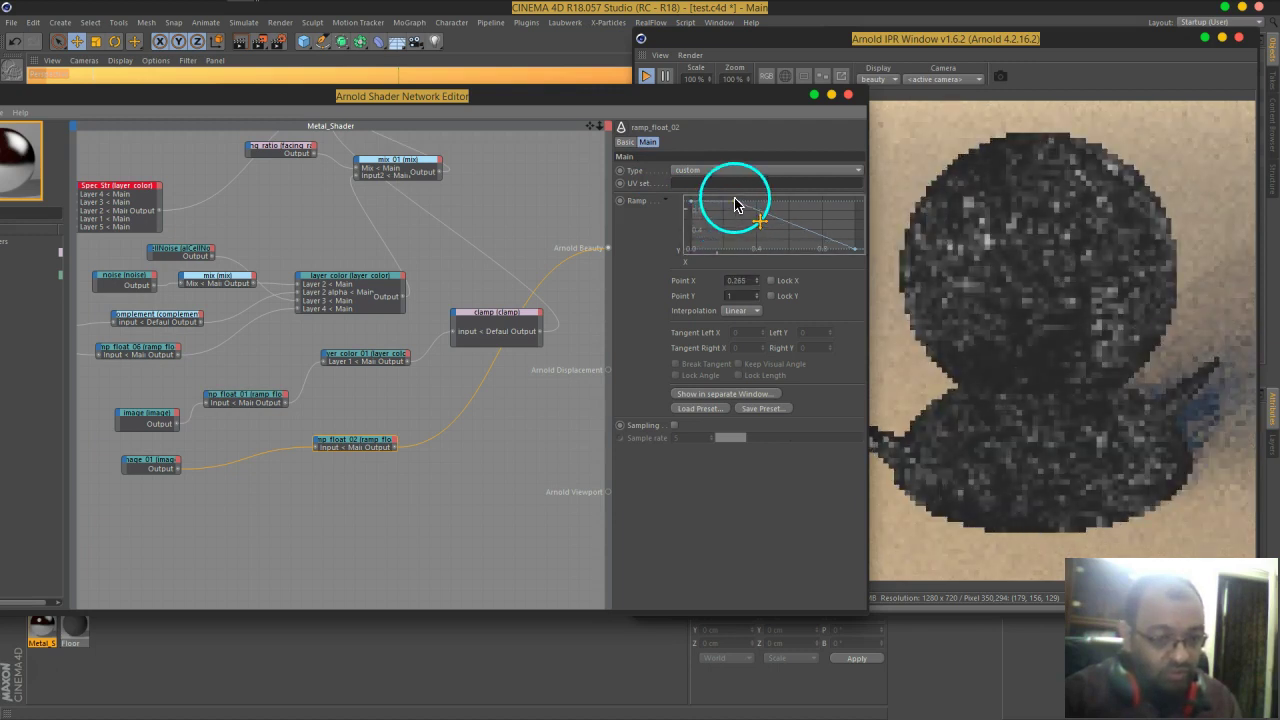
pyautogui.keyDown('ctrl'); pyautogui.click(824, 242); pyautogui.keyUp('ctrl')
pyautogui.moveTo(824, 242)
pyautogui.mouseDown()
pyautogui.moveTo(802, 245)
pyautogui.moveTo(836, 258)
pyautogui.mouseUp()
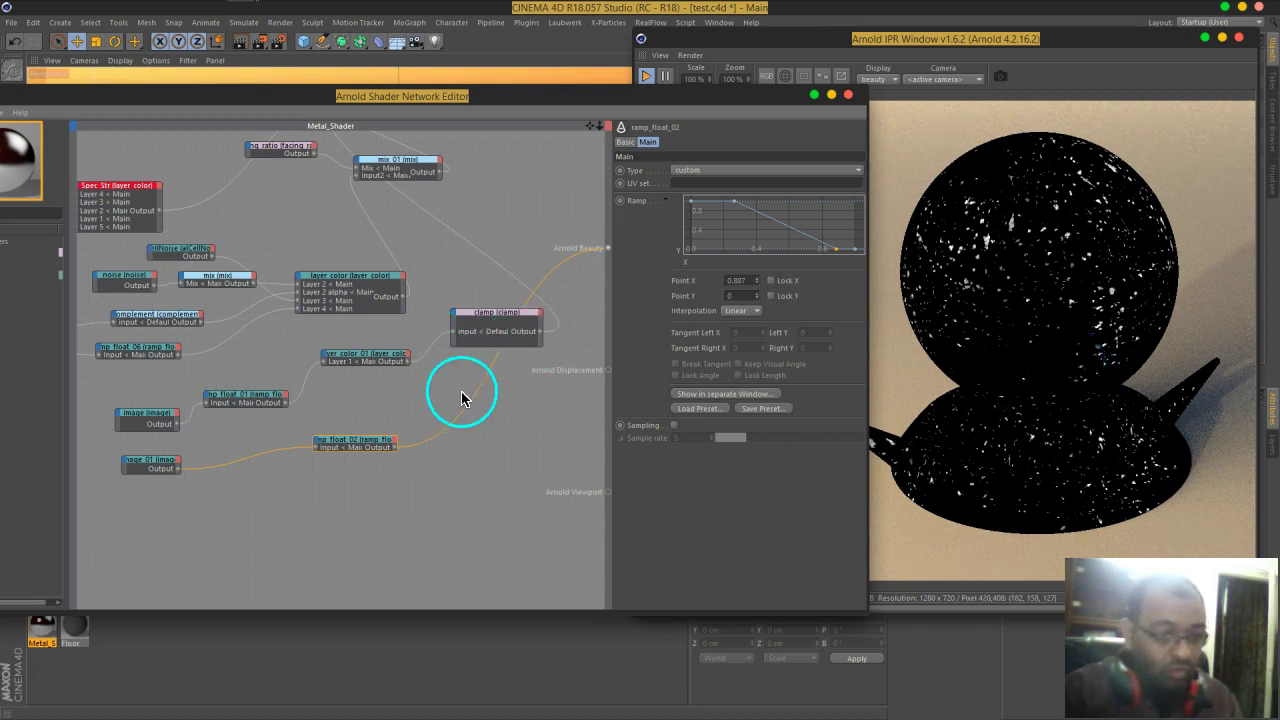
# Step: Connect the copied ramp_float_02 to layer_color_01's Layer 2, and the clamp output to Arnold Beauty
pyautogui.moveTo(362, 450); pyautogui.dragTo(407, 527)
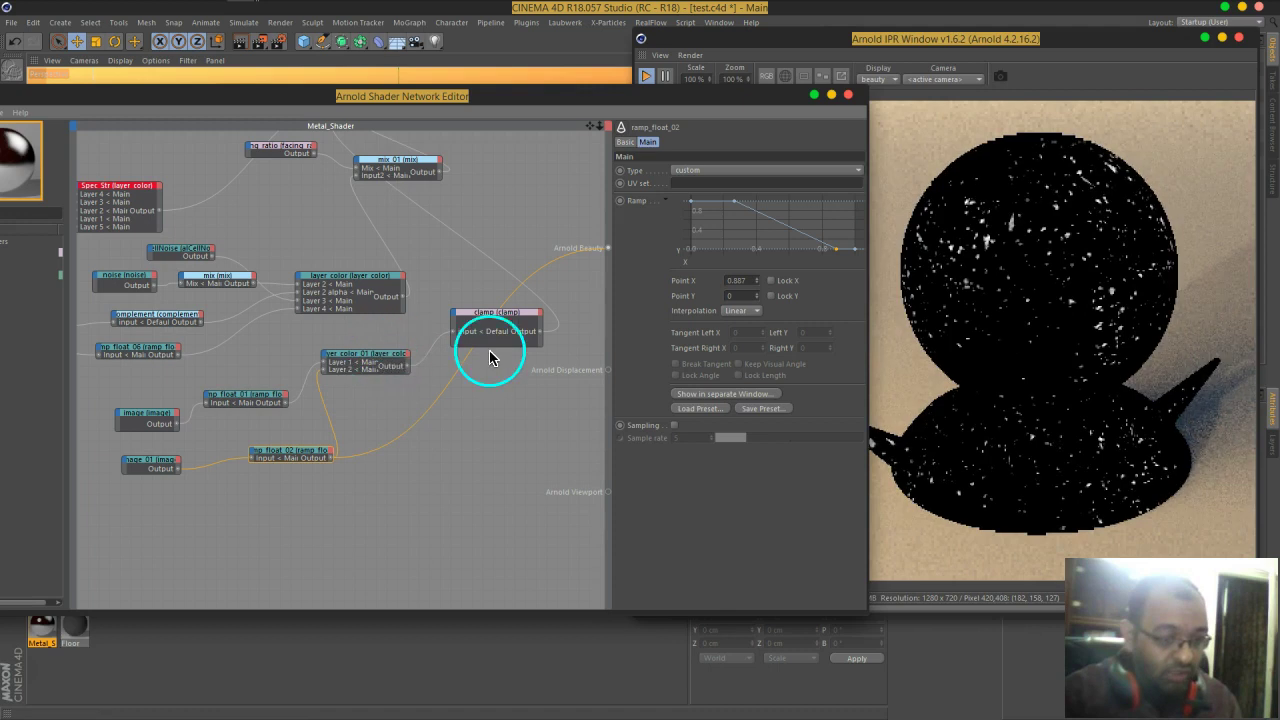
pyautogui.moveTo(539, 336); pyautogui.dragTo(604, 254)
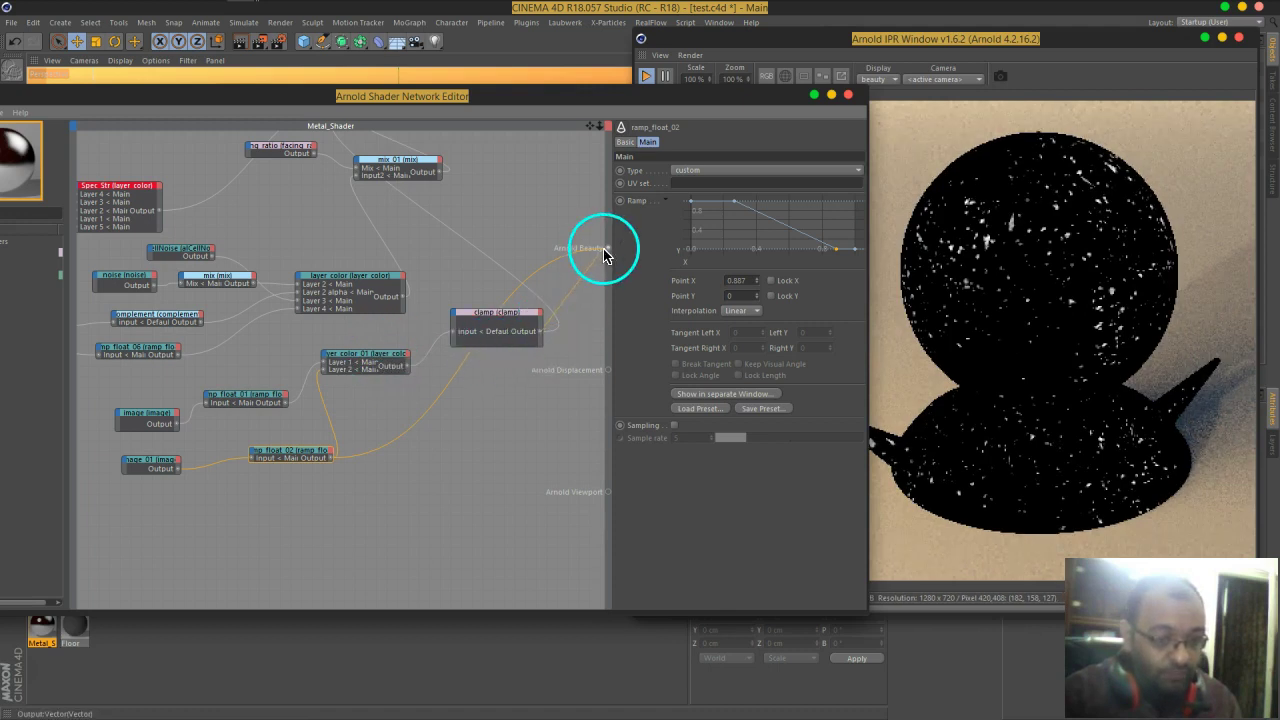
# Step: Set layer_color_01's Layer 2 alpha to 1 and its Layer 2 mode to Lighten
pyautogui.click(374, 356)
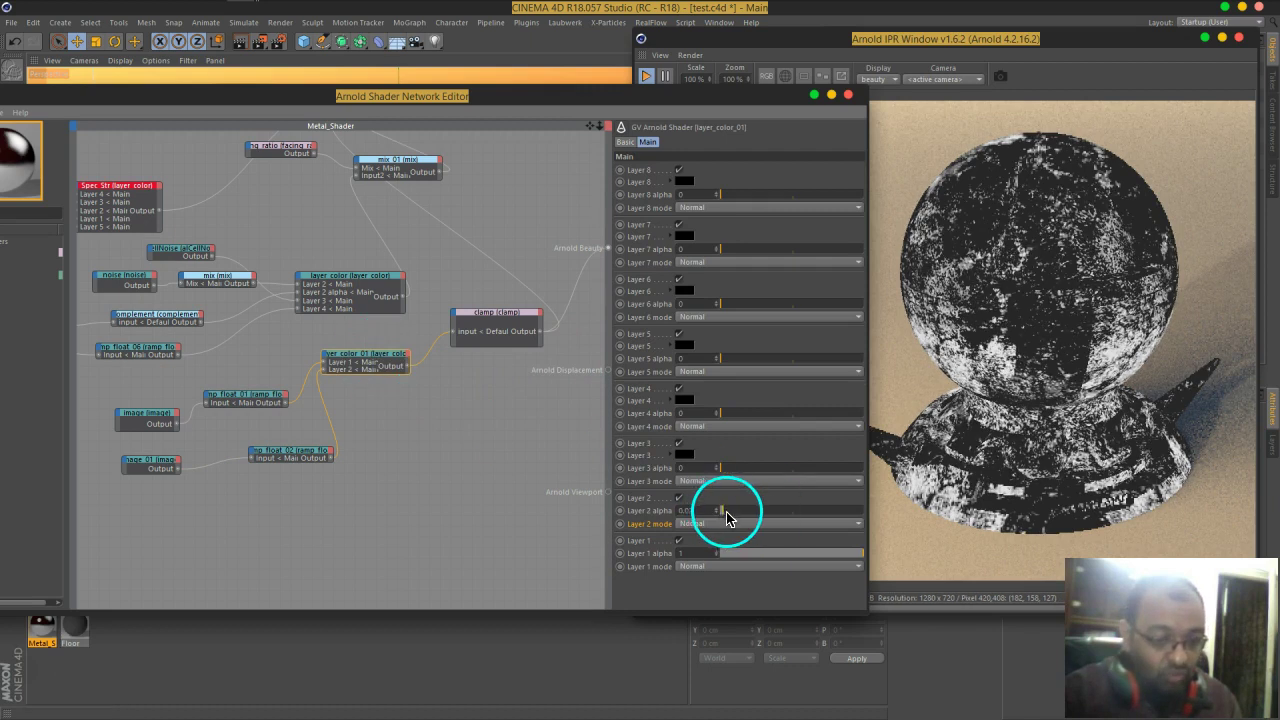
pyautogui.moveTo(725, 511); pyautogui.dragTo(906, 512)
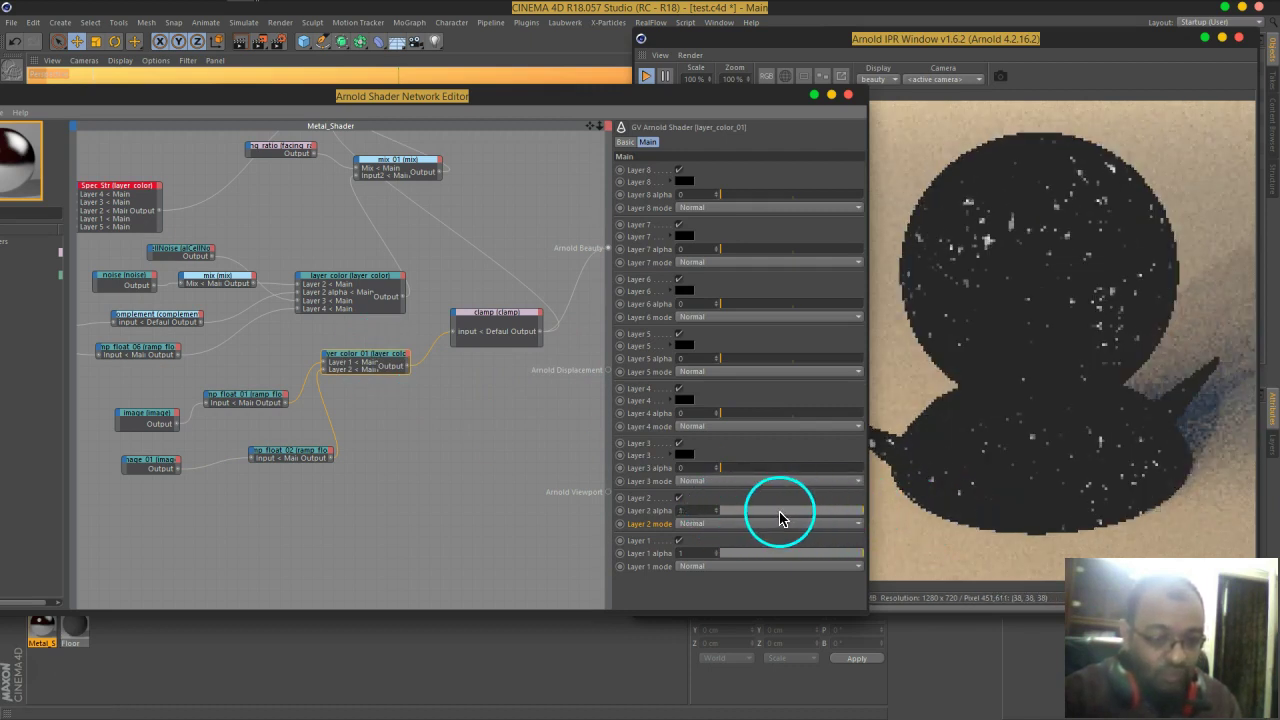
pyautogui.moveTo(756, 528); pyautogui.dragTo(713, 208)
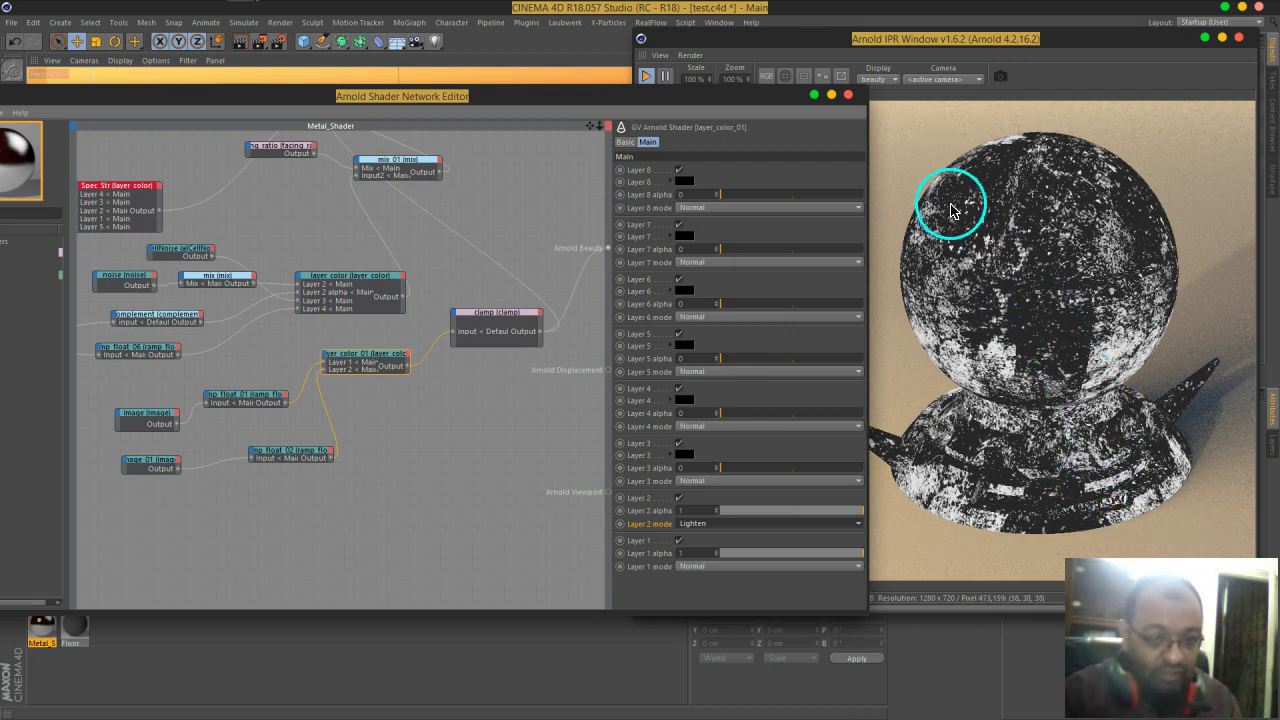
# Step: Reconnect alSurface's output to Arnold Beauty and set the clamp node's max to 1
pyautogui.moveTo(549, 216); pyautogui.dragTo(508, 280, button='middle')
pyautogui.moveTo(457, 185); pyautogui.dragTo(607, 249)
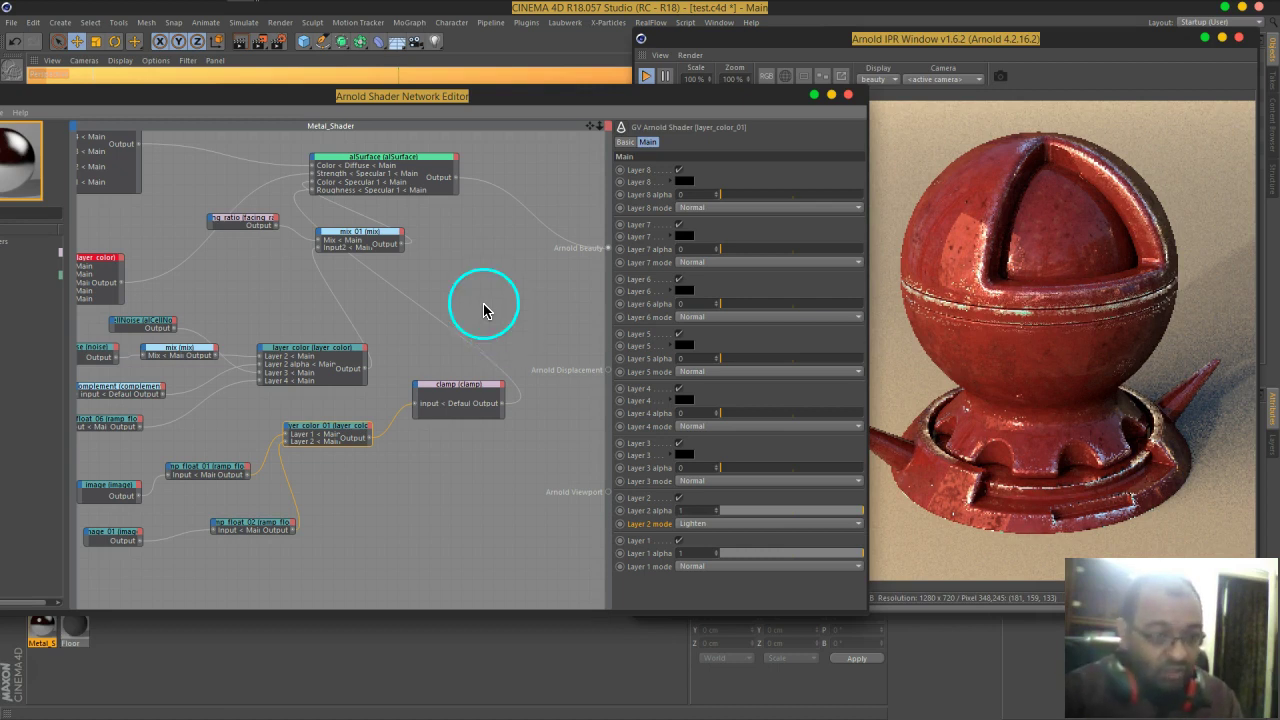
pyautogui.click(458, 384)
pyautogui.moveTo(668, 184); pyautogui.dragTo(609, 188)
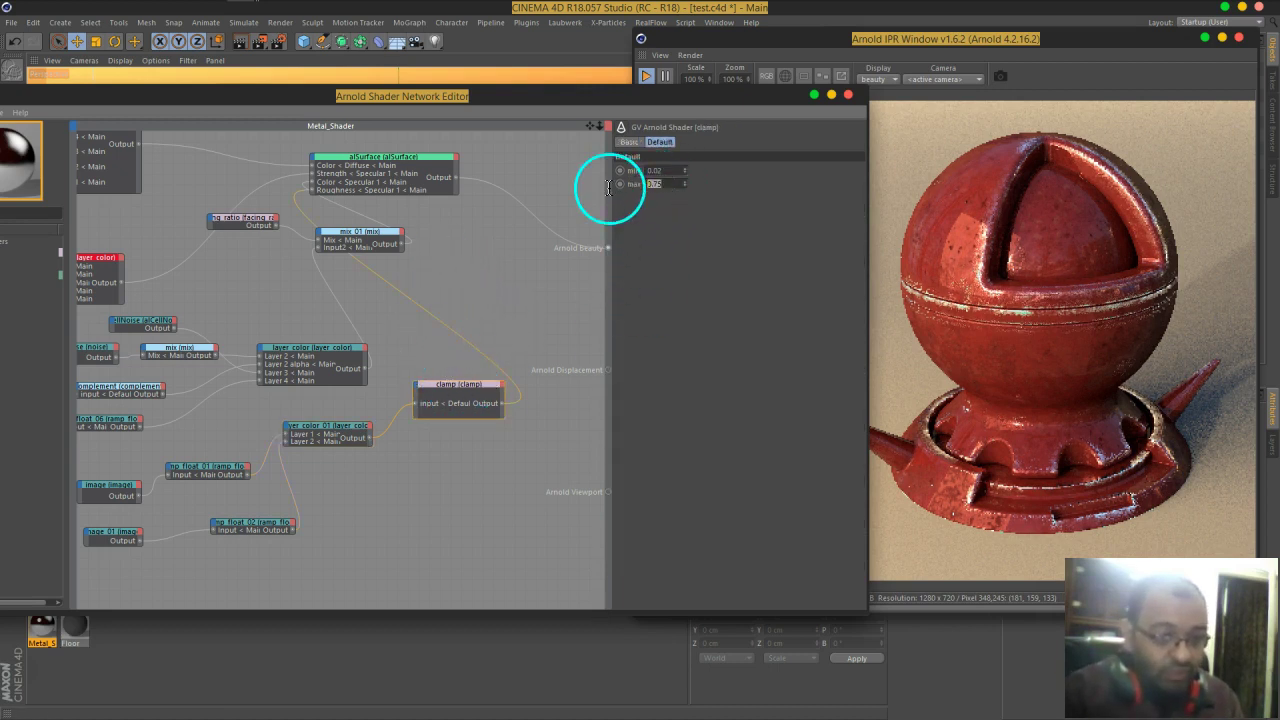
pyautogui.write('1')
pyautogui.click(612, 221)
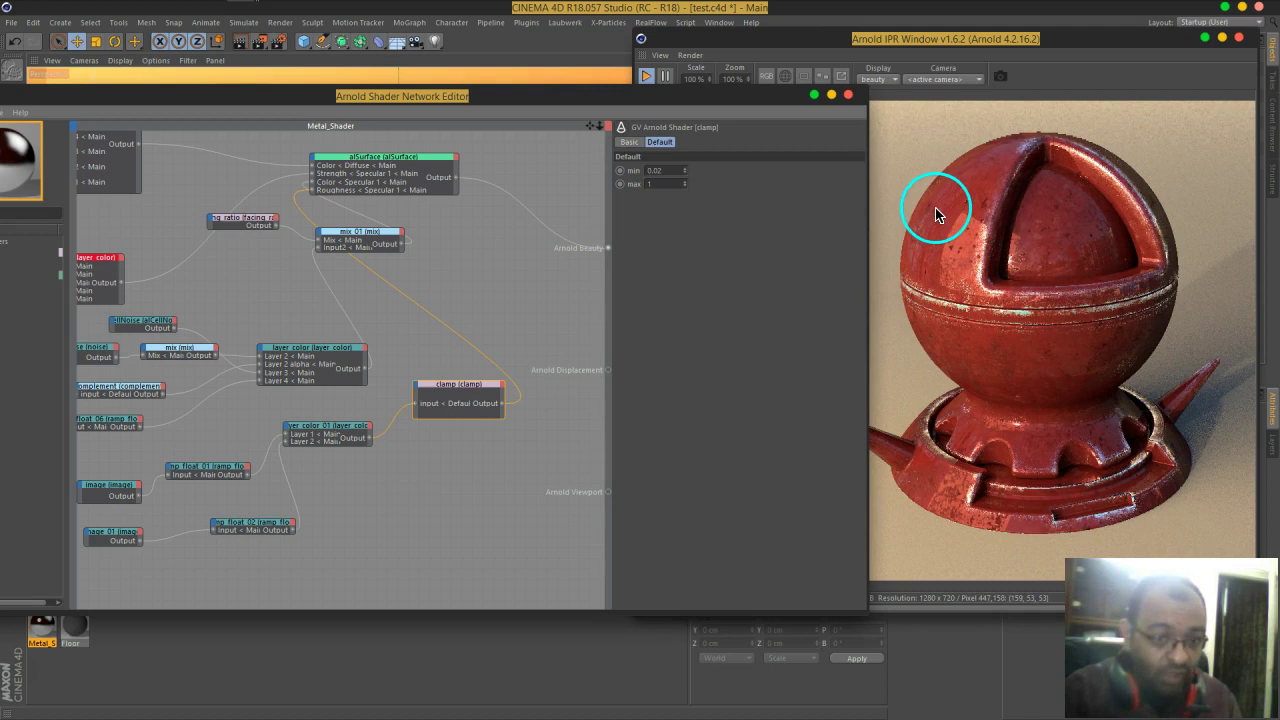
# Step: Examine the alCellNoise, ramp_float_03, color_correct and image_02 nodes that feed the Diff_Color layers
pyautogui.moveTo(243, 295); pyautogui.dragTo(591, 411, button='middle')
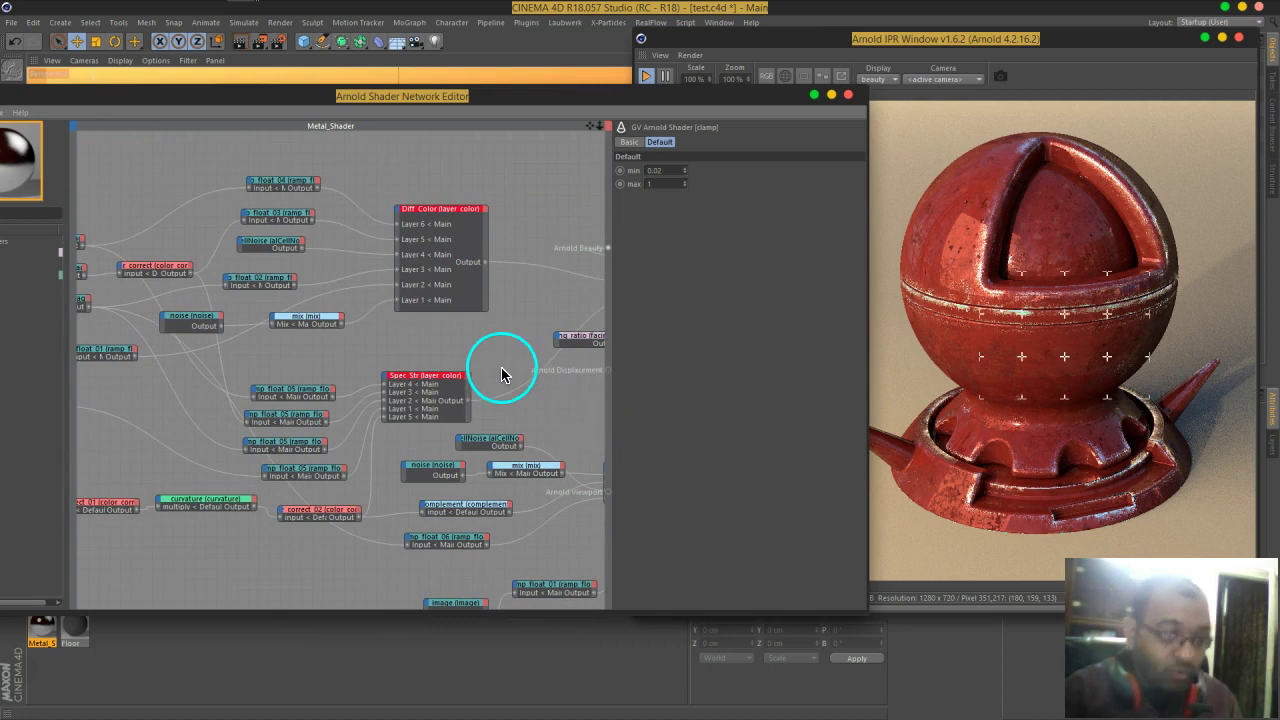
pyautogui.moveTo(278, 237)
pyautogui.mouseDown()
pyautogui.moveTo(275, 227)
pyautogui.moveTo(282, 256)
pyautogui.mouseUp()
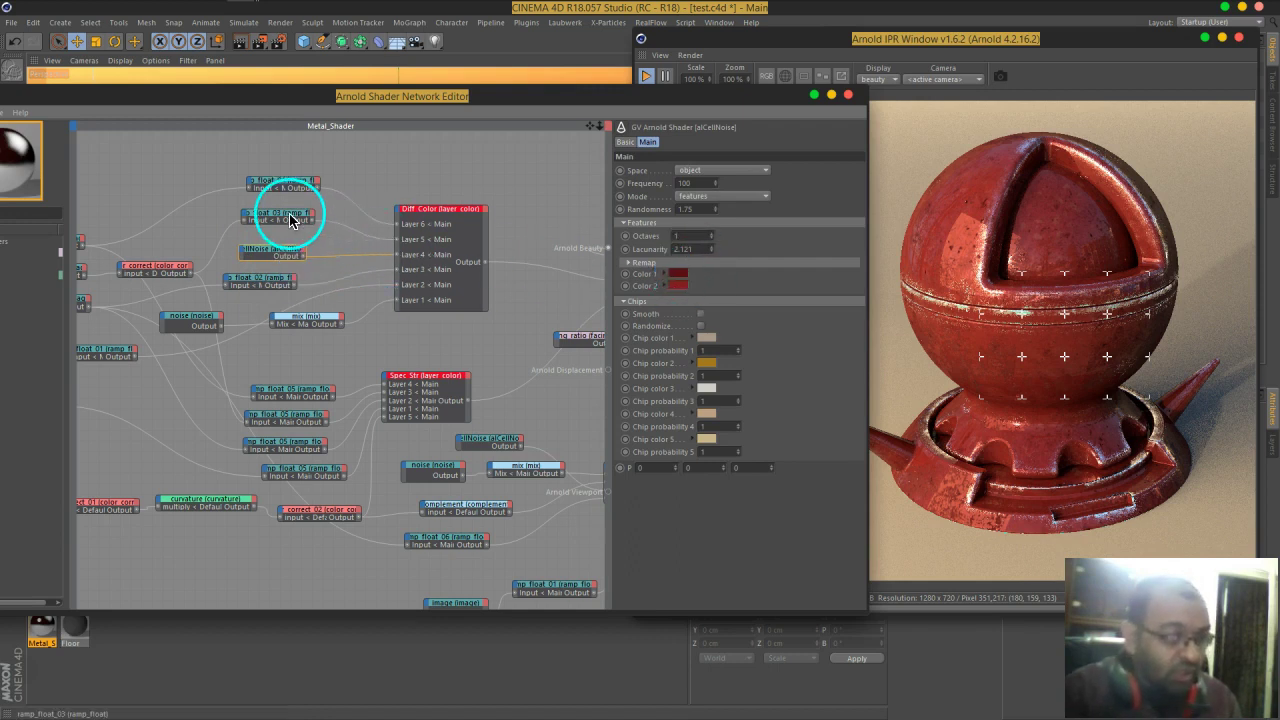
pyautogui.click(288, 218)
pyautogui.moveTo(260, 246); pyautogui.dragTo(331, 234, button='middle')
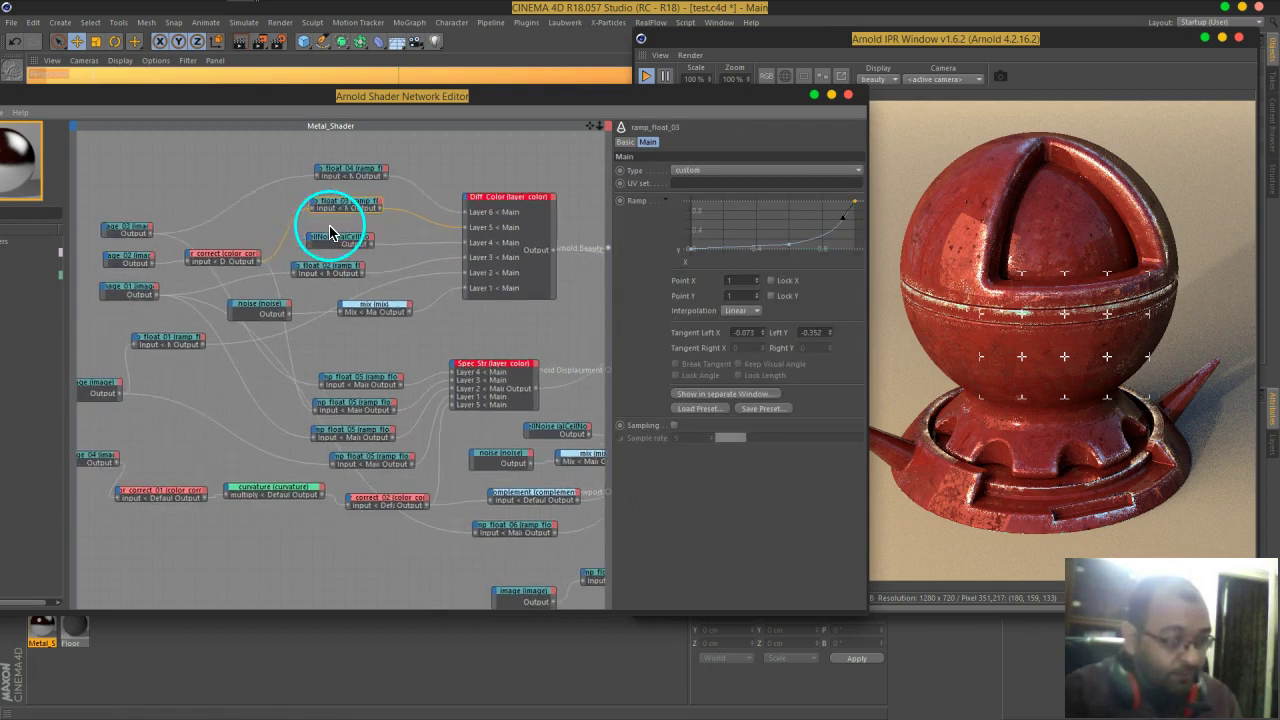
pyautogui.click(251, 259)
pyautogui.click(148, 260)
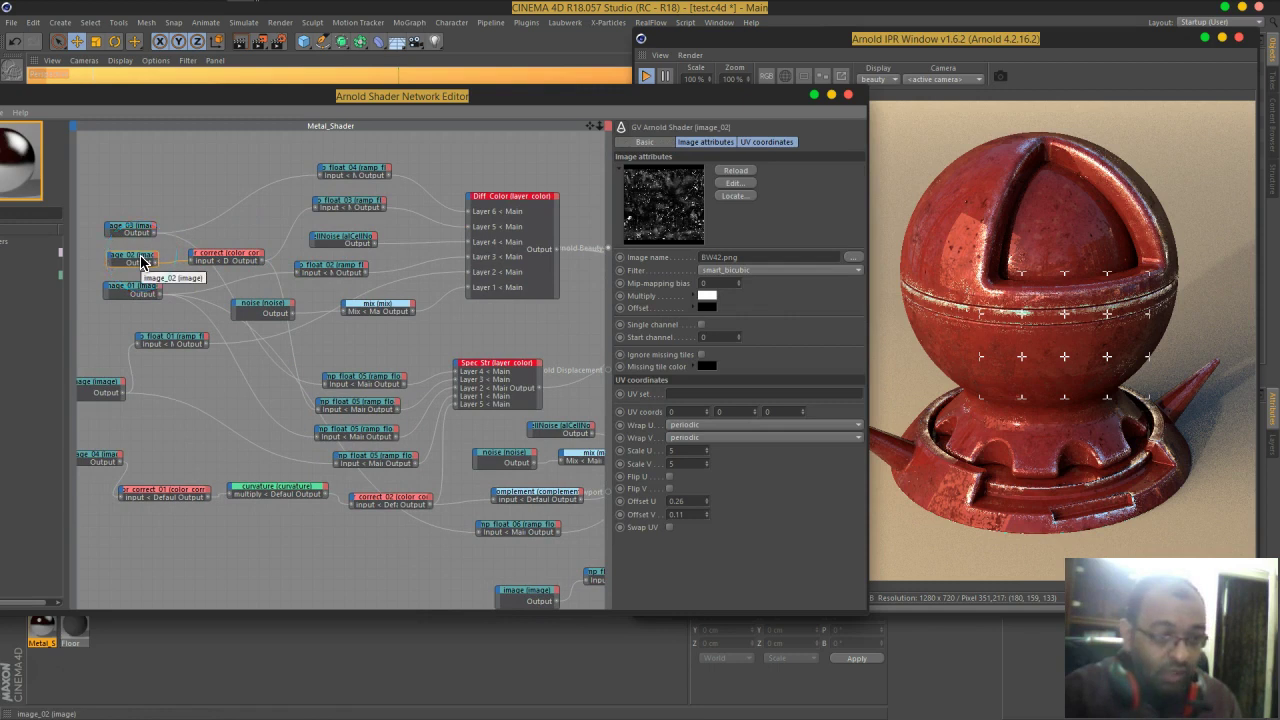
pyautogui.moveTo(408, 229); pyautogui.dragTo(390, 190, button='middle')
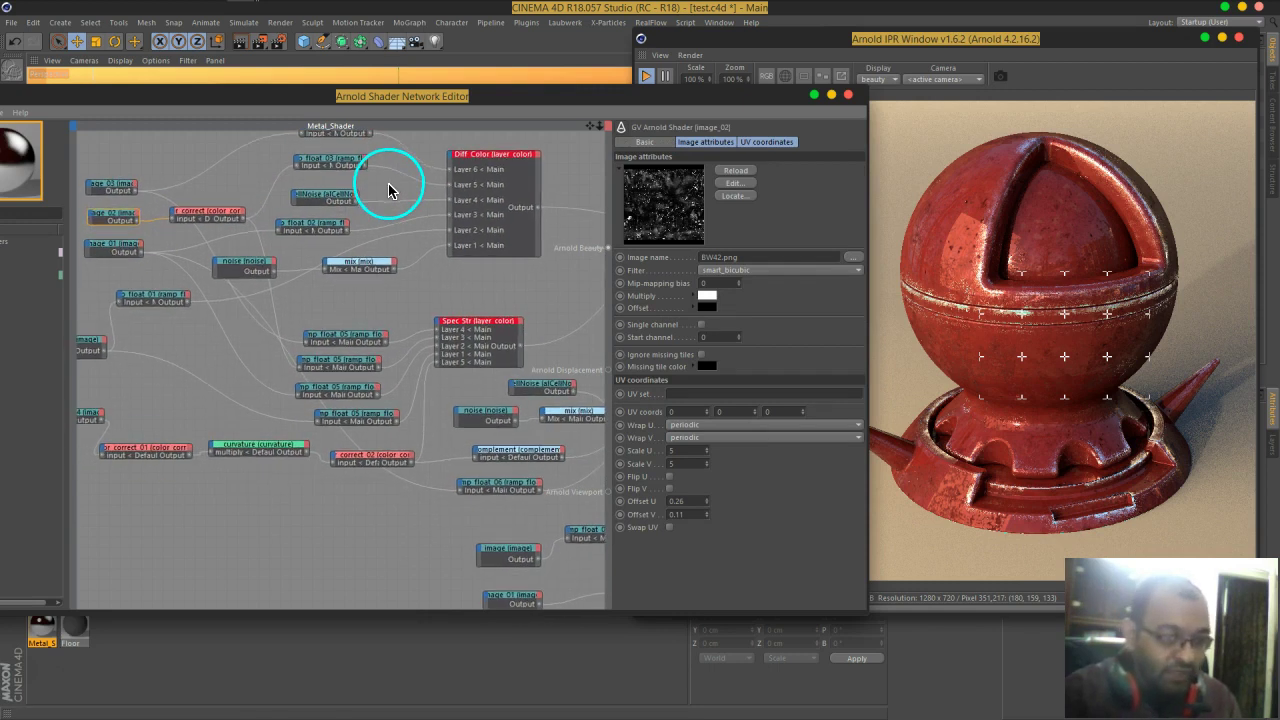
# Step: Duplicate the image_02, color_correct and ramp_float_03 nodes together and place the copies below the ramp_float_02 copy
pyautogui.click(331, 161)
pyautogui.moveTo(225, 212); pyautogui.dragTo(229, 207)
pyautogui.click(325, 165)
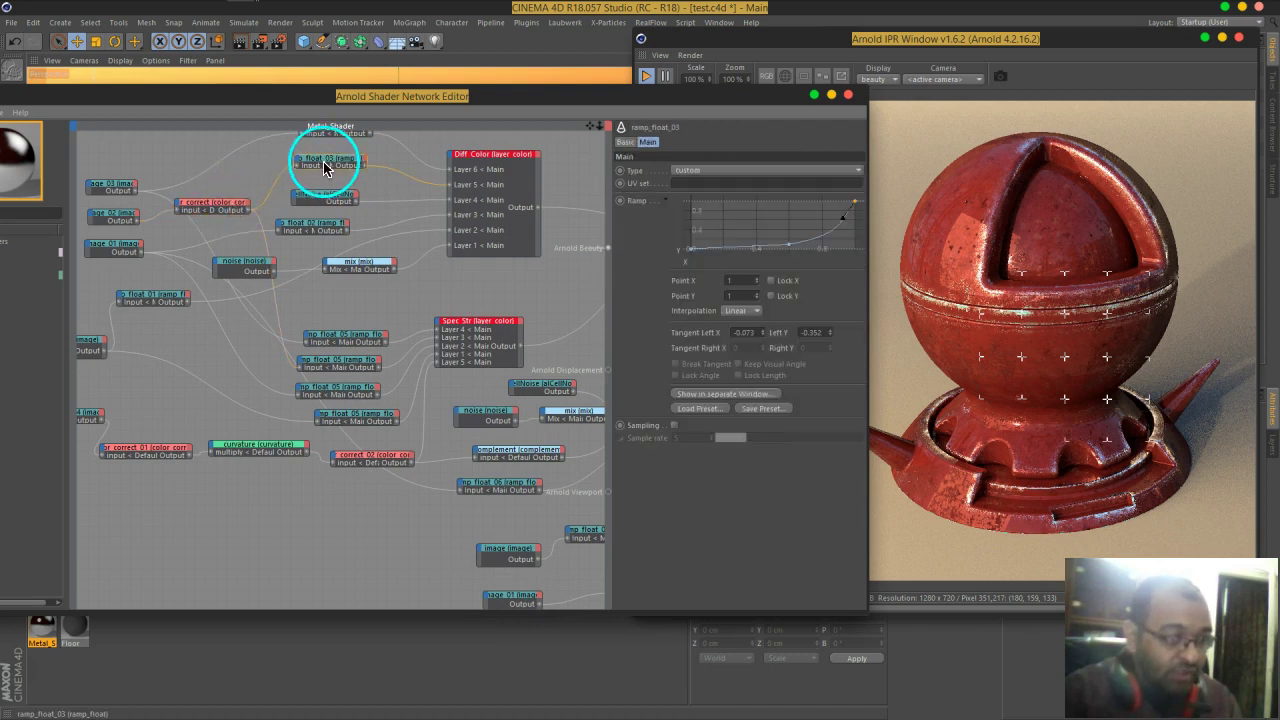
pyautogui.keyDown('shift'); pyautogui.click(212, 204); pyautogui.keyUp('shift')
pyautogui.keyDown('shift'); pyautogui.click(115, 220); pyautogui.keyUp('shift')
pyautogui.moveTo(229, 206); pyautogui.dragTo(391, 580)
pyautogui.moveTo(471, 563); pyautogui.dragTo(283, 400, button='middle')
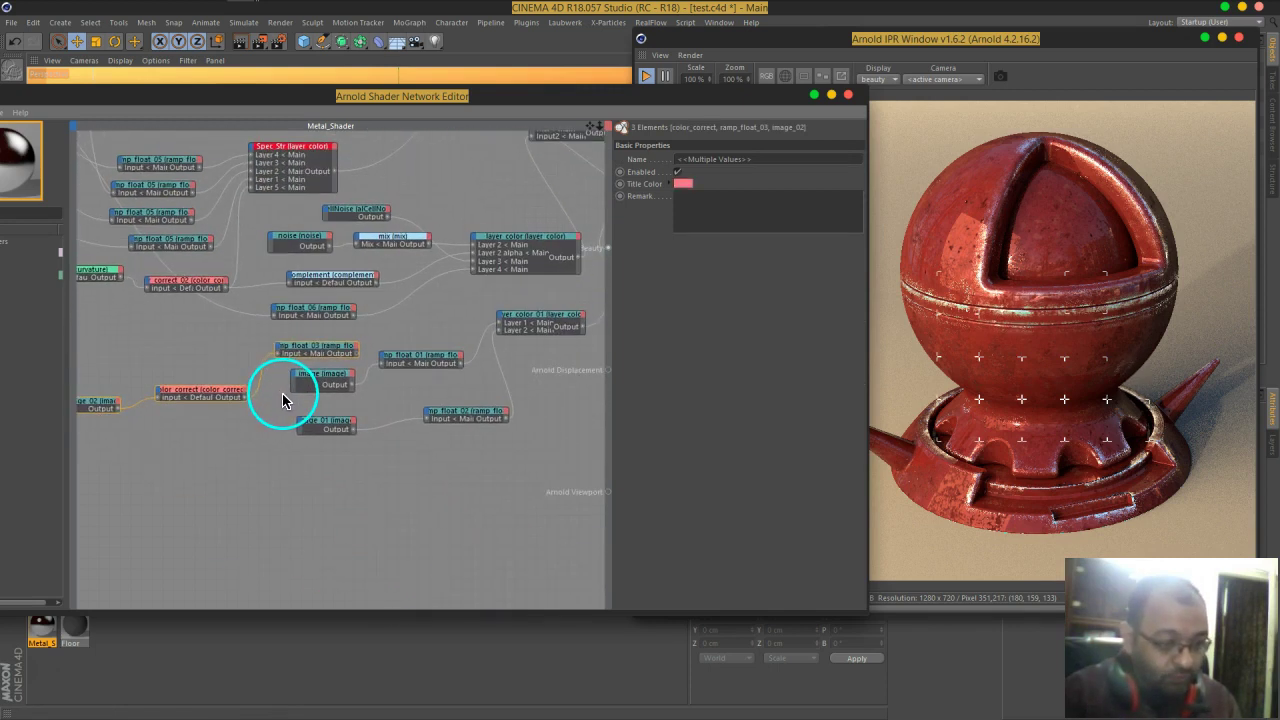
pyautogui.moveTo(300, 349); pyautogui.dragTo(498, 446)
pyautogui.moveTo(533, 470); pyautogui.dragTo(370, 487, button='middle')
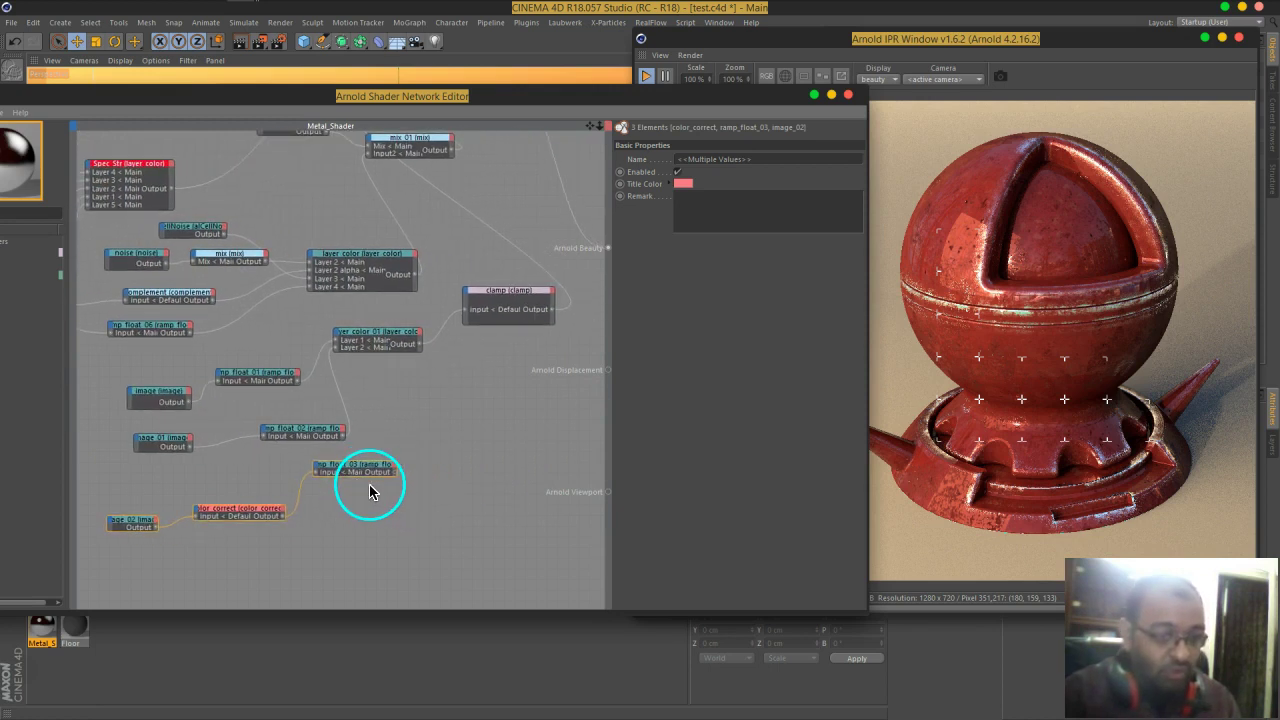
pyautogui.click(460, 449)
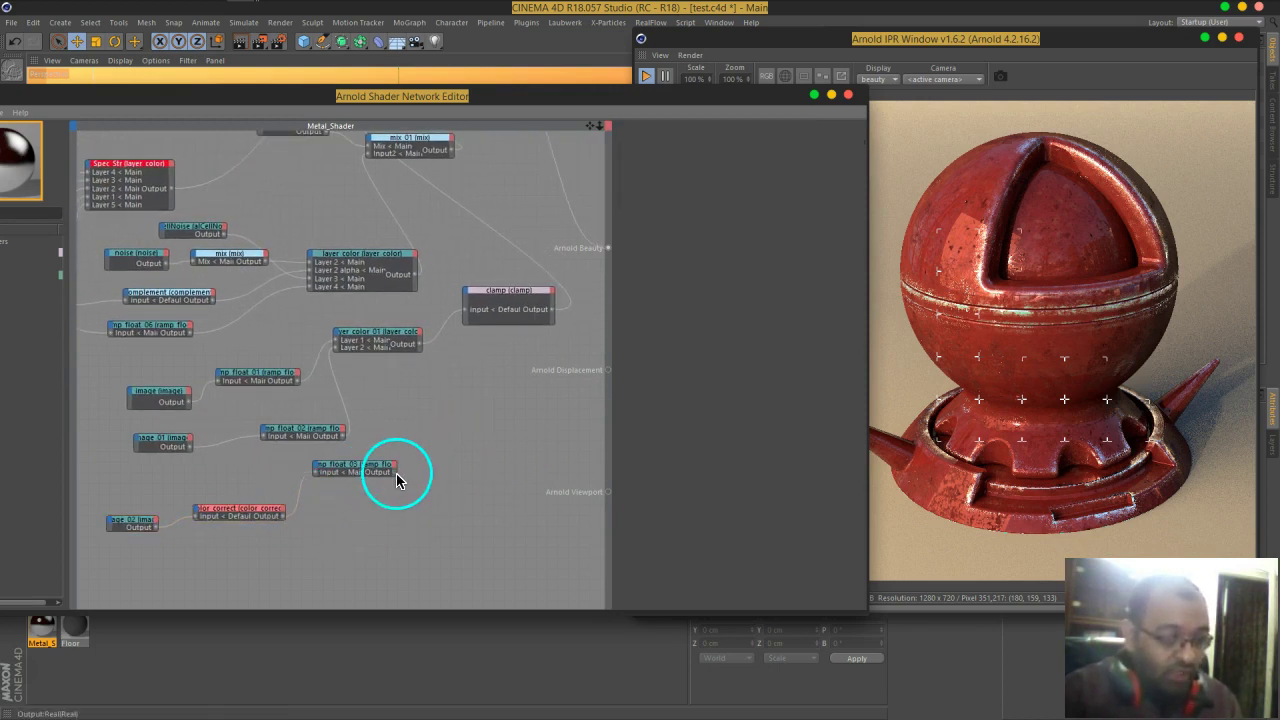
# Step: Preview the copied ramp_float_03 through Arnold Beauty and set the copied color_correct node's exposure to -0.19
pyautogui.moveTo(395, 480); pyautogui.dragTo(340, 341)
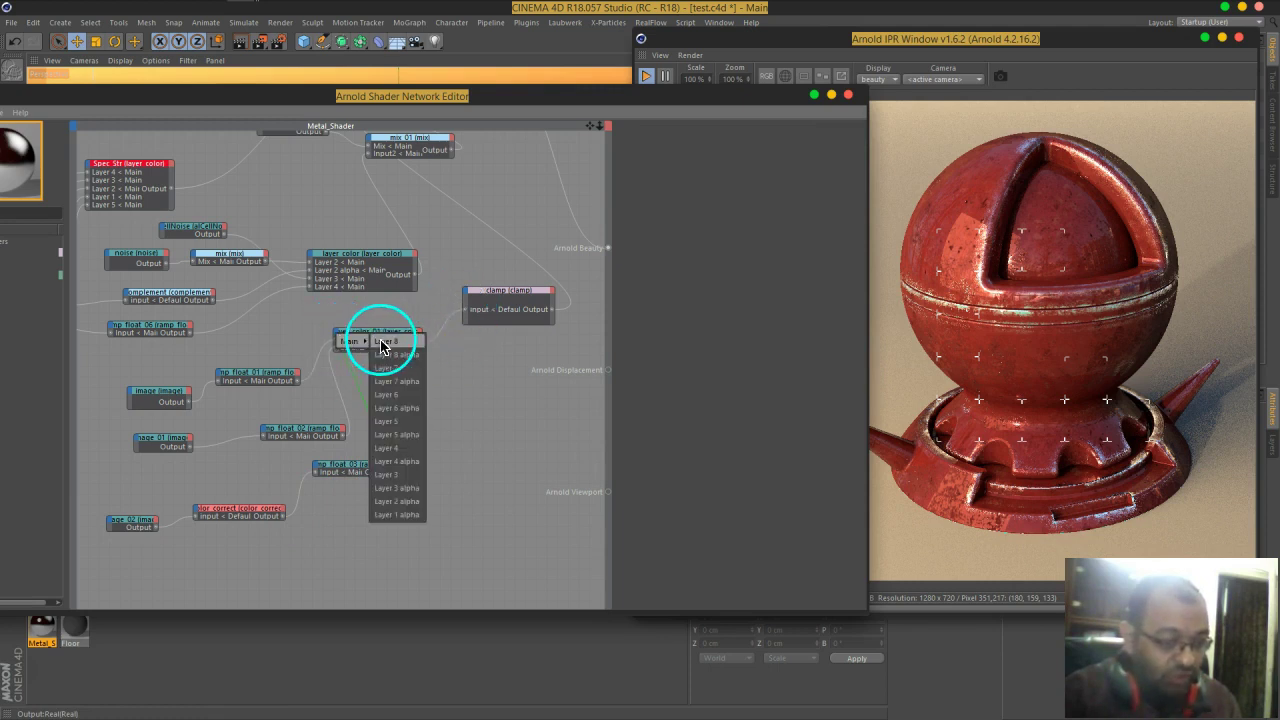
pyautogui.click(477, 410)
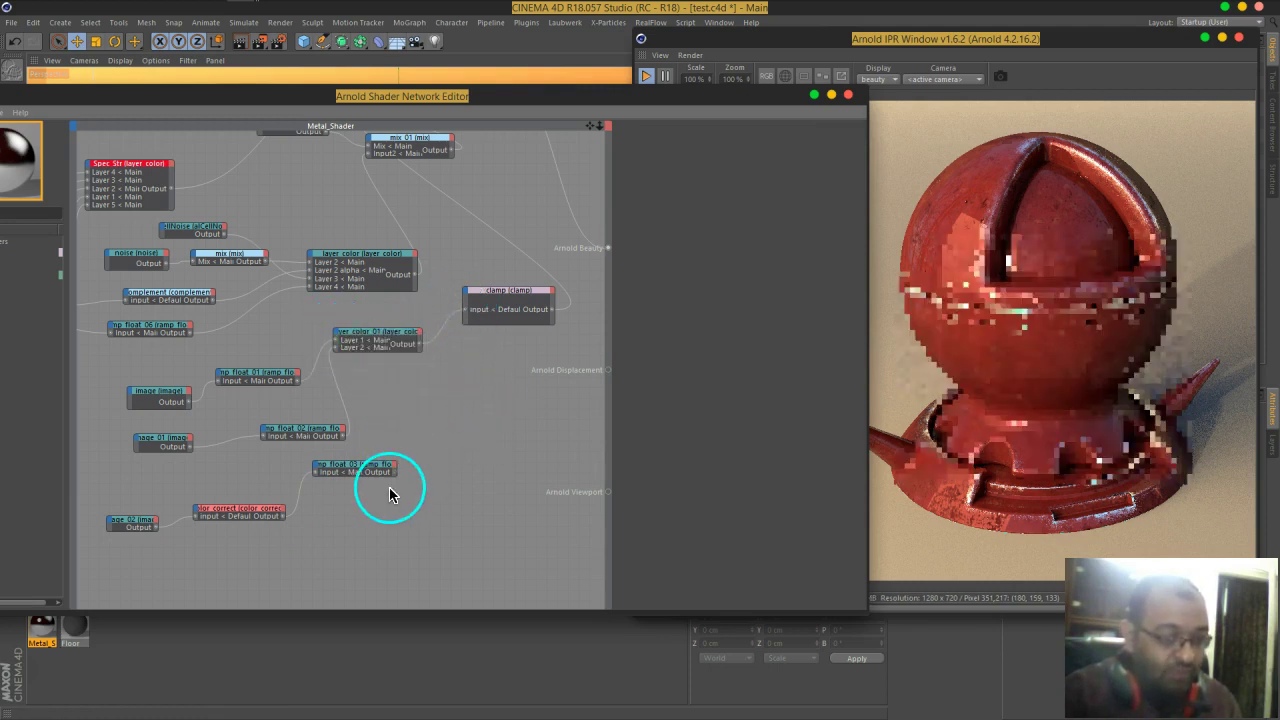
pyautogui.moveTo(396, 472); pyautogui.dragTo(608, 250)
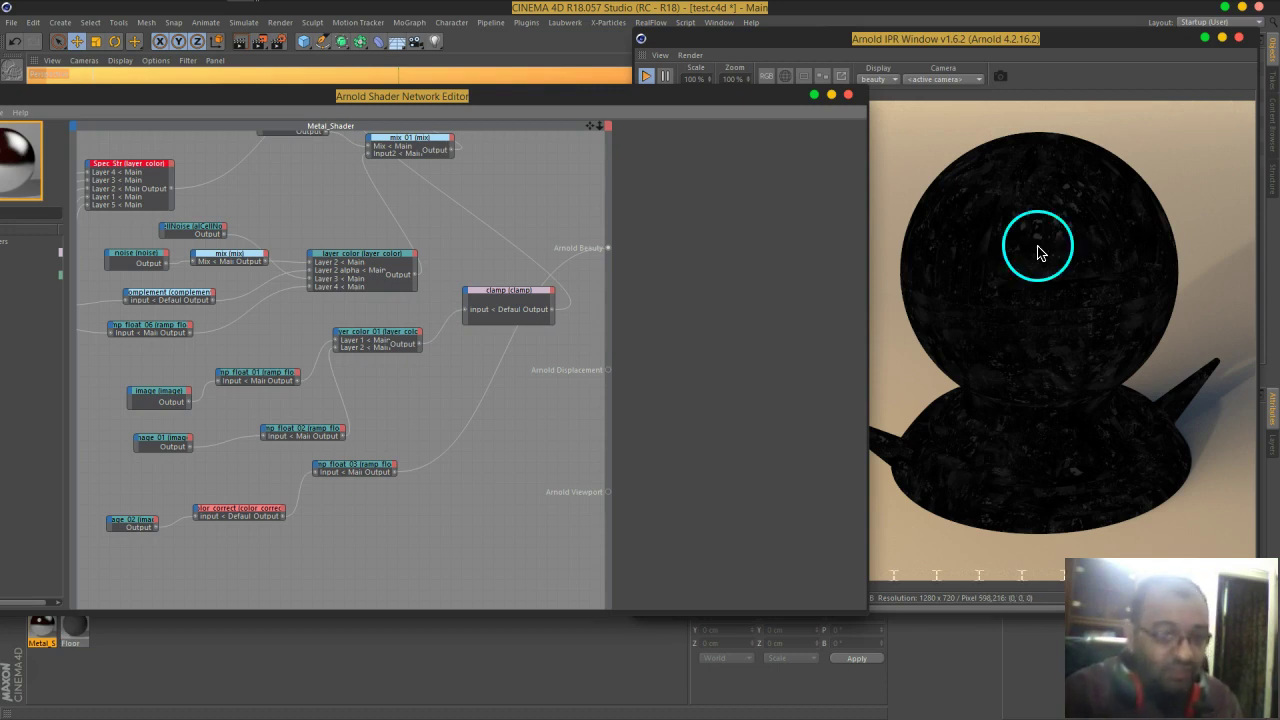
pyautogui.click(240, 512)
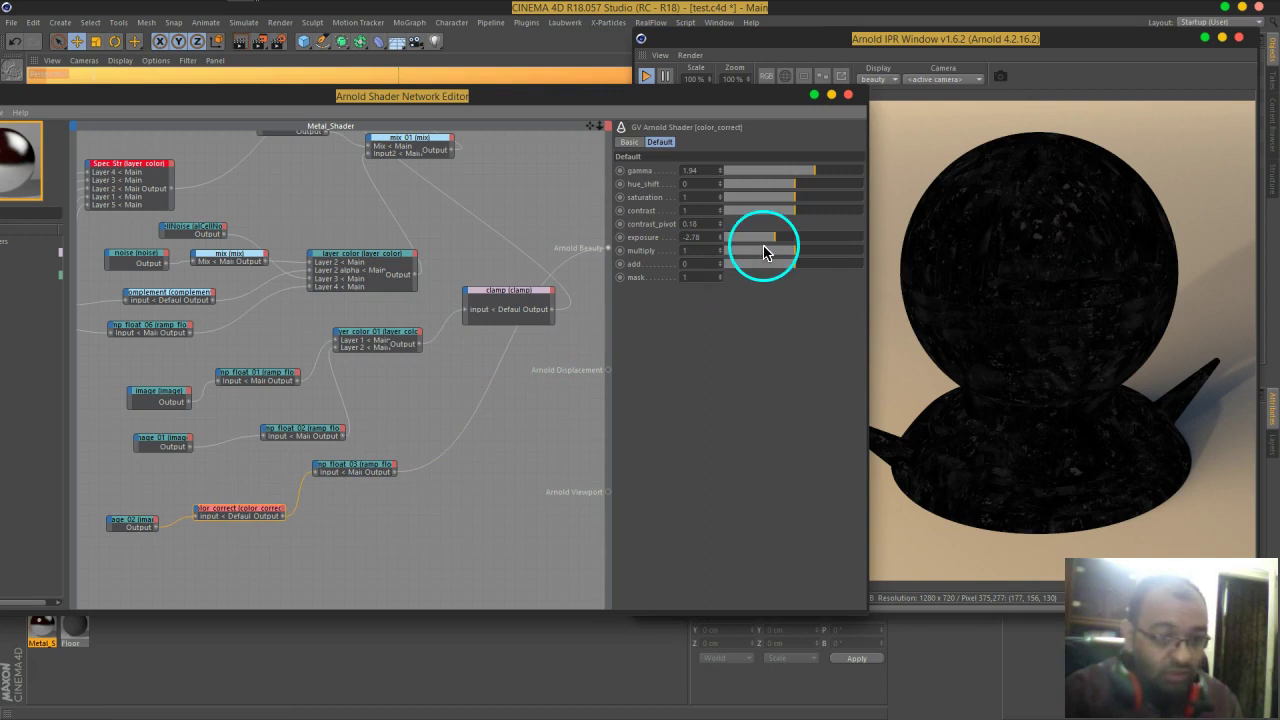
pyautogui.moveTo(773, 247); pyautogui.dragTo(795, 247)
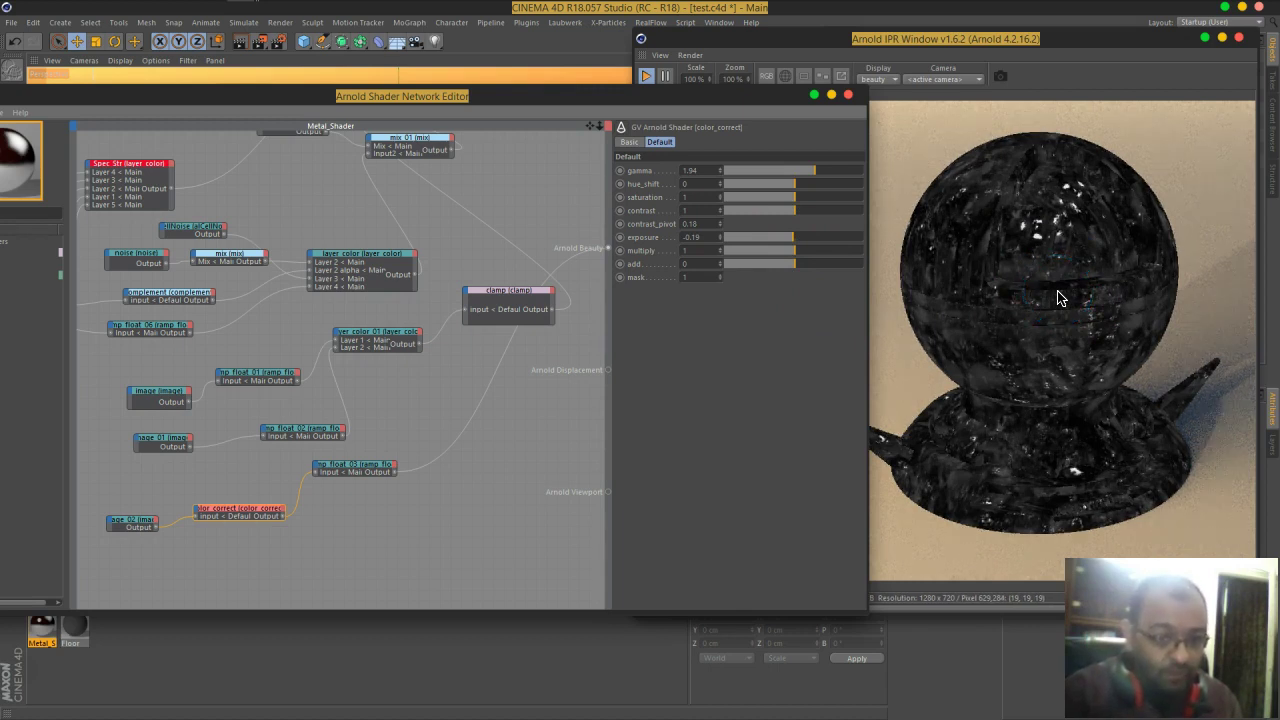
# Step: Move the middle point of the copied ramp_float_03's curve to about X 0.624, Y 0.069
pyautogui.click(594, 349)
pyautogui.click(380, 437)
pyautogui.click(367, 467)
pyautogui.click(371, 467)
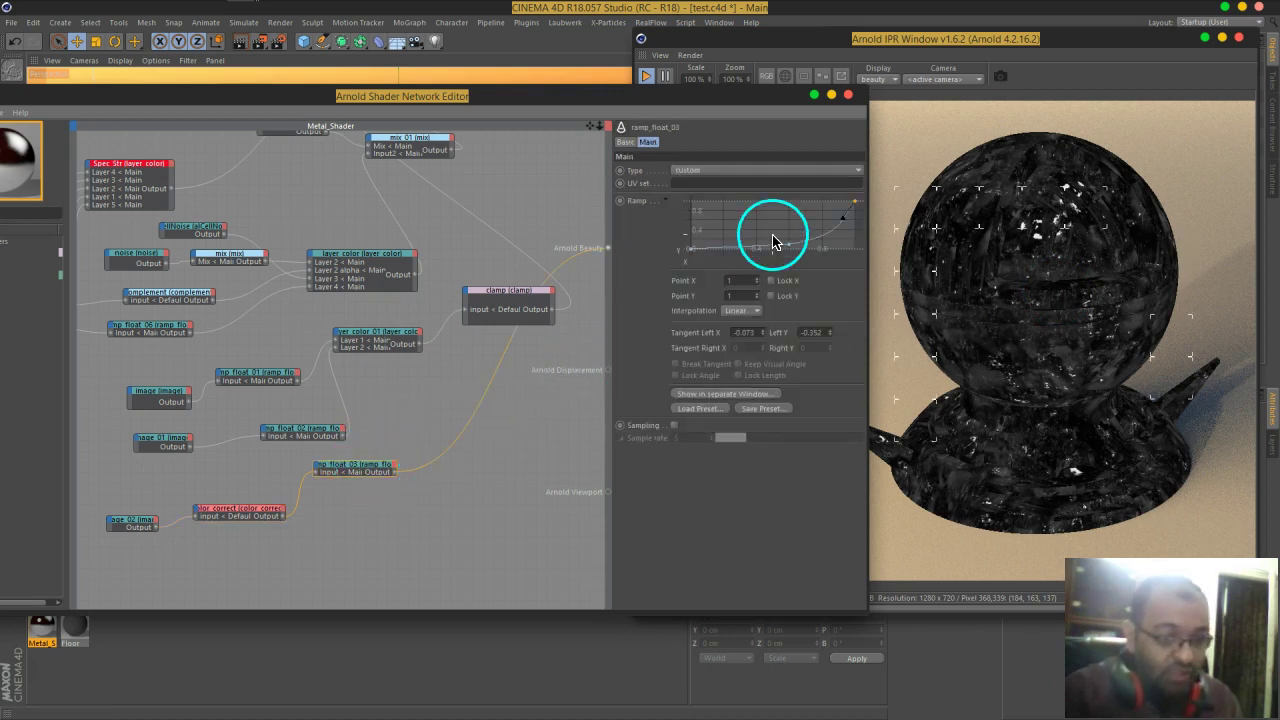
pyautogui.moveTo(787, 252)
pyautogui.mouseDown()
pyautogui.moveTo(780, 240)
pyautogui.moveTo(806, 257)
pyautogui.moveTo(789, 257)
pyautogui.moveTo(816, 257)
pyautogui.moveTo(805, 254)
pyautogui.mouseUp()
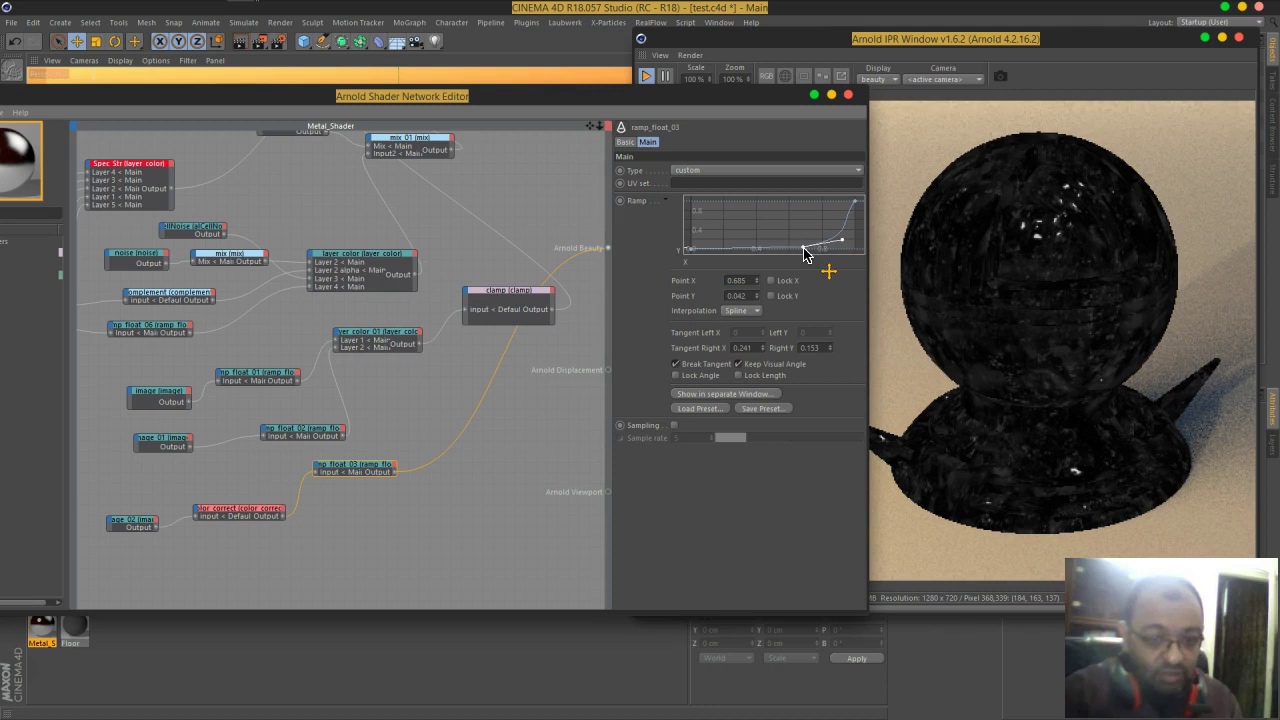
pyautogui.moveTo(805, 254); pyautogui.dragTo(800, 253)
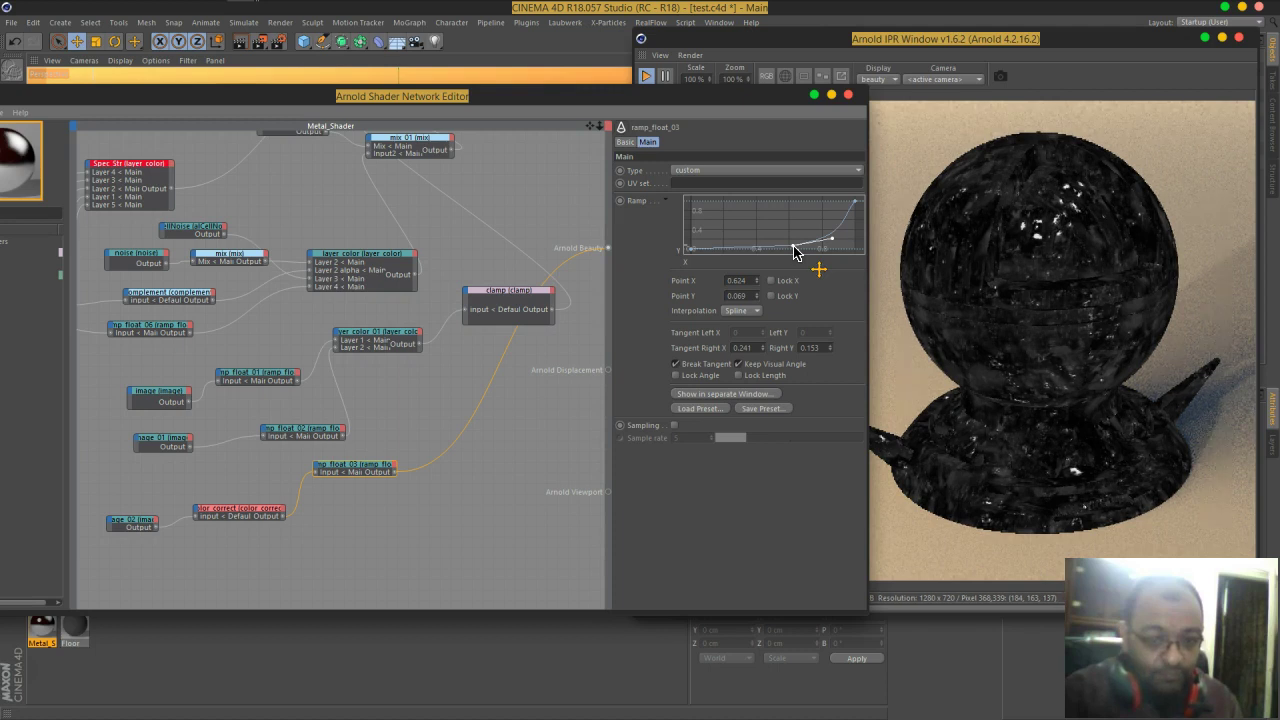
# Step: Move the ramp_float_03 curve's middle point to about X 0.648, Y 0.042 and connect the ramp's output to Layer 3 of layer_color_01
pyautogui.click(799, 248)
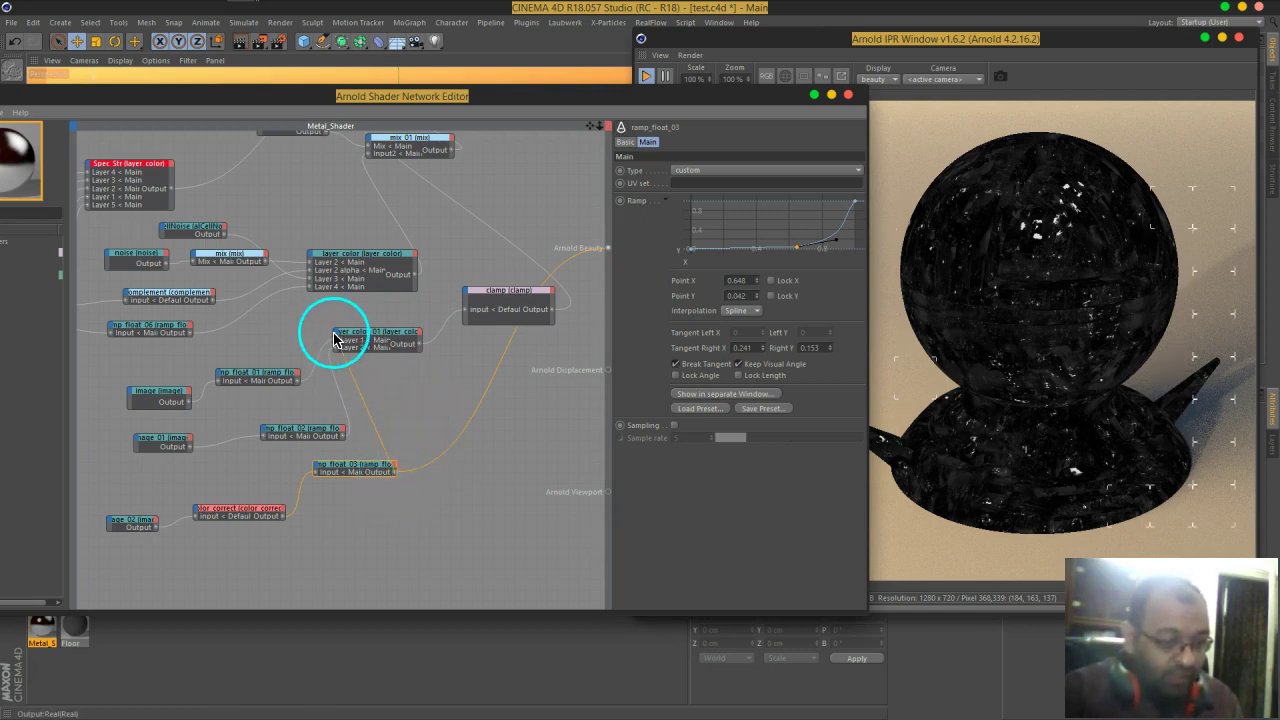
pyautogui.scroll(2, 394, 402)
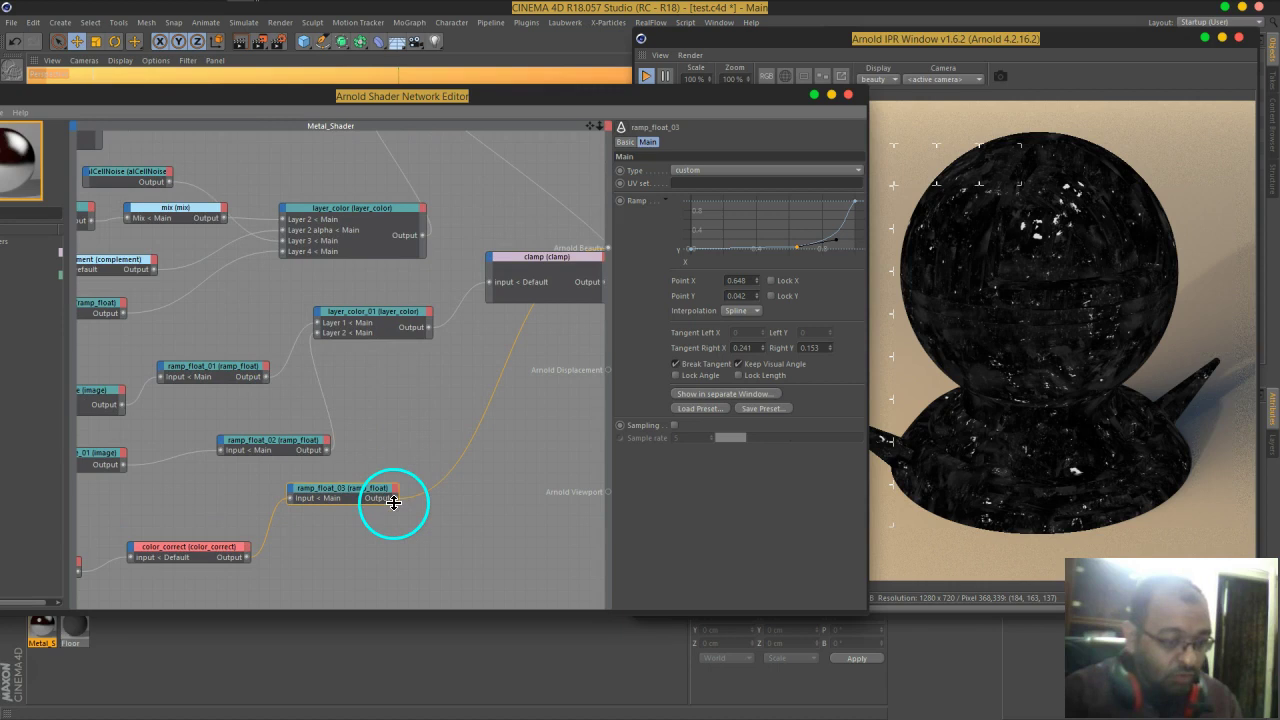
pyautogui.moveTo(395, 505); pyautogui.dragTo(317, 314)
pyautogui.moveTo(348, 323)
pyautogui.click(386, 455)
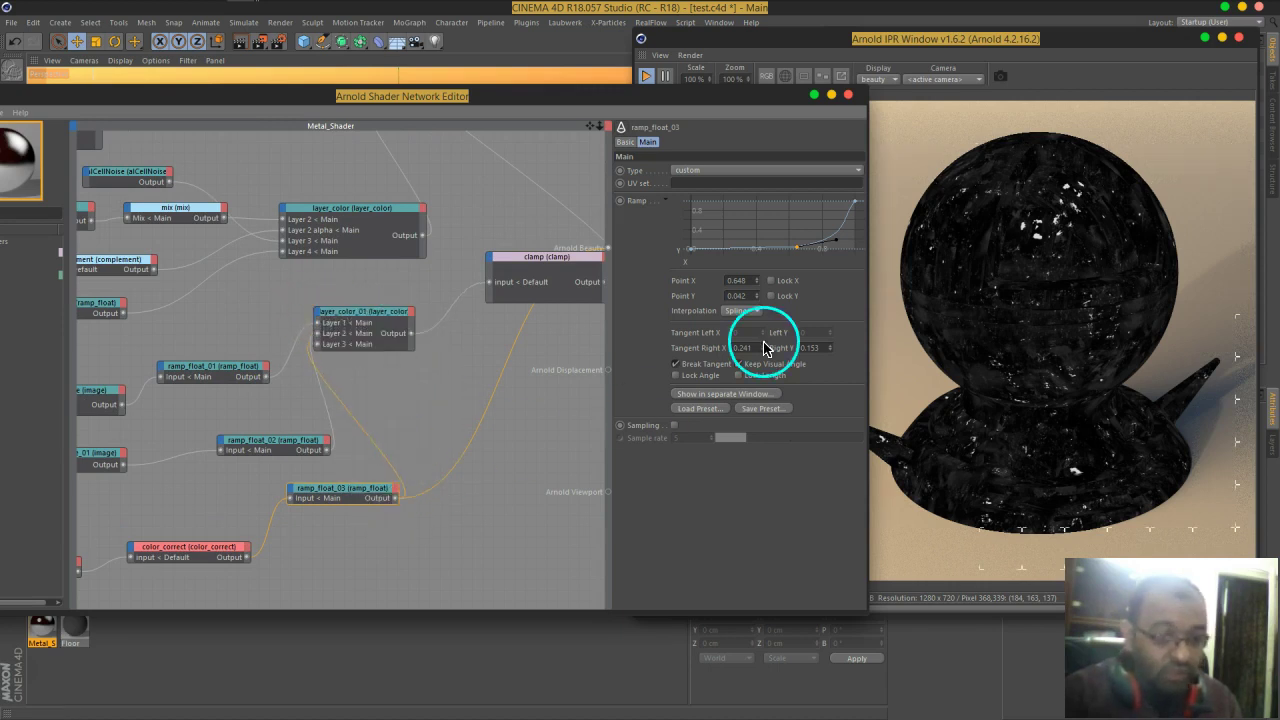
# Step: Set layer_color_01's Layer 3 alpha to 1 and its mode to Lighten, previewing the clamp output through Arnold Beauty
pyautogui.click(366, 320)
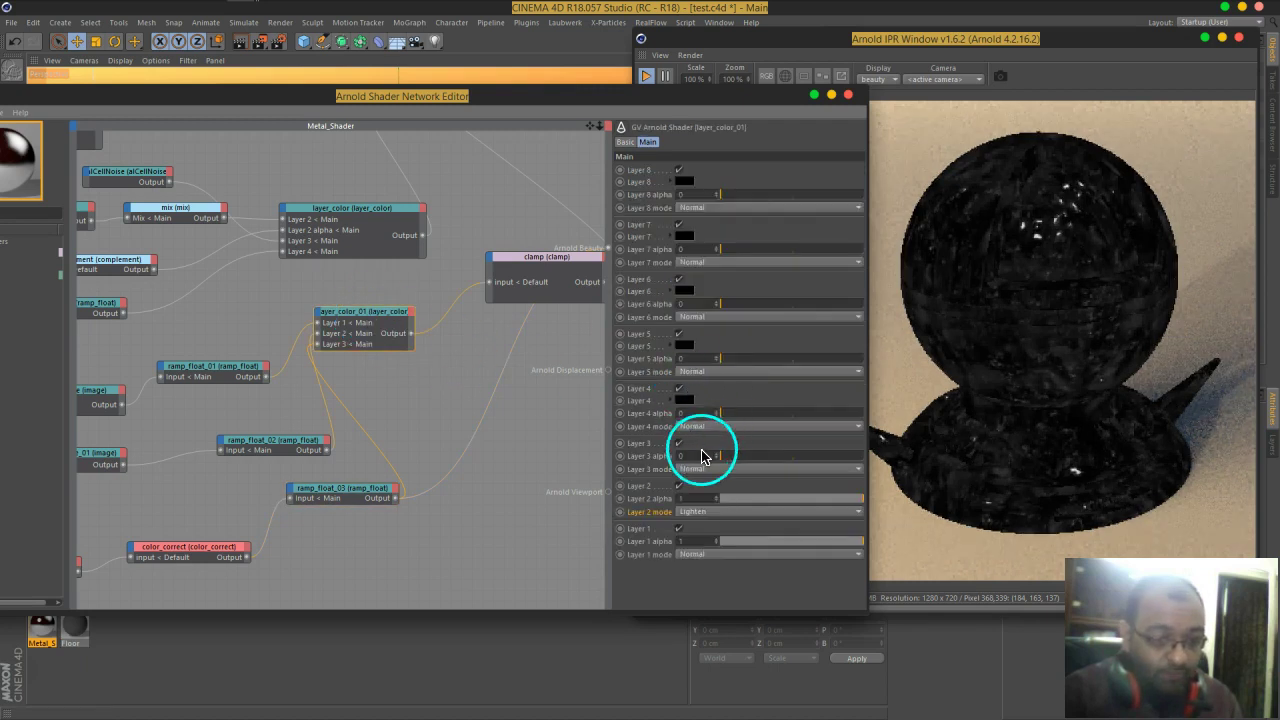
pyautogui.moveTo(734, 460); pyautogui.dragTo(963, 466)
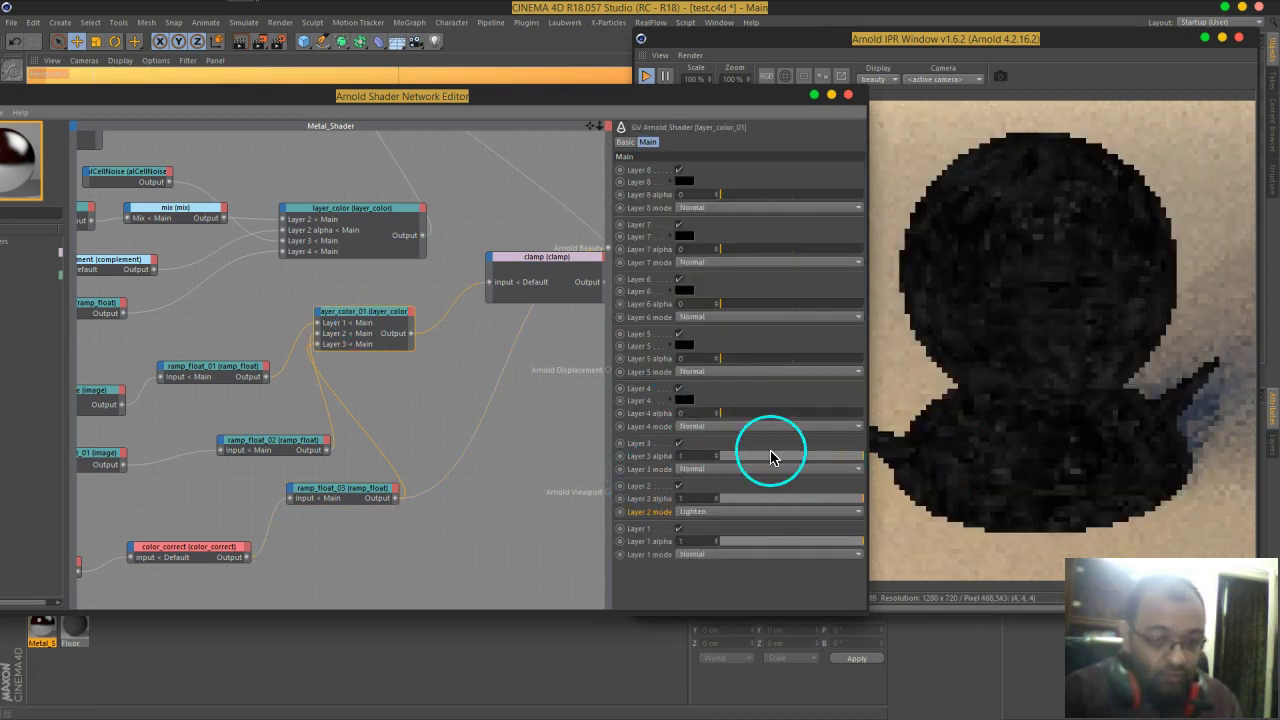
pyautogui.moveTo(531, 349); pyautogui.dragTo(470, 340, button='middle')
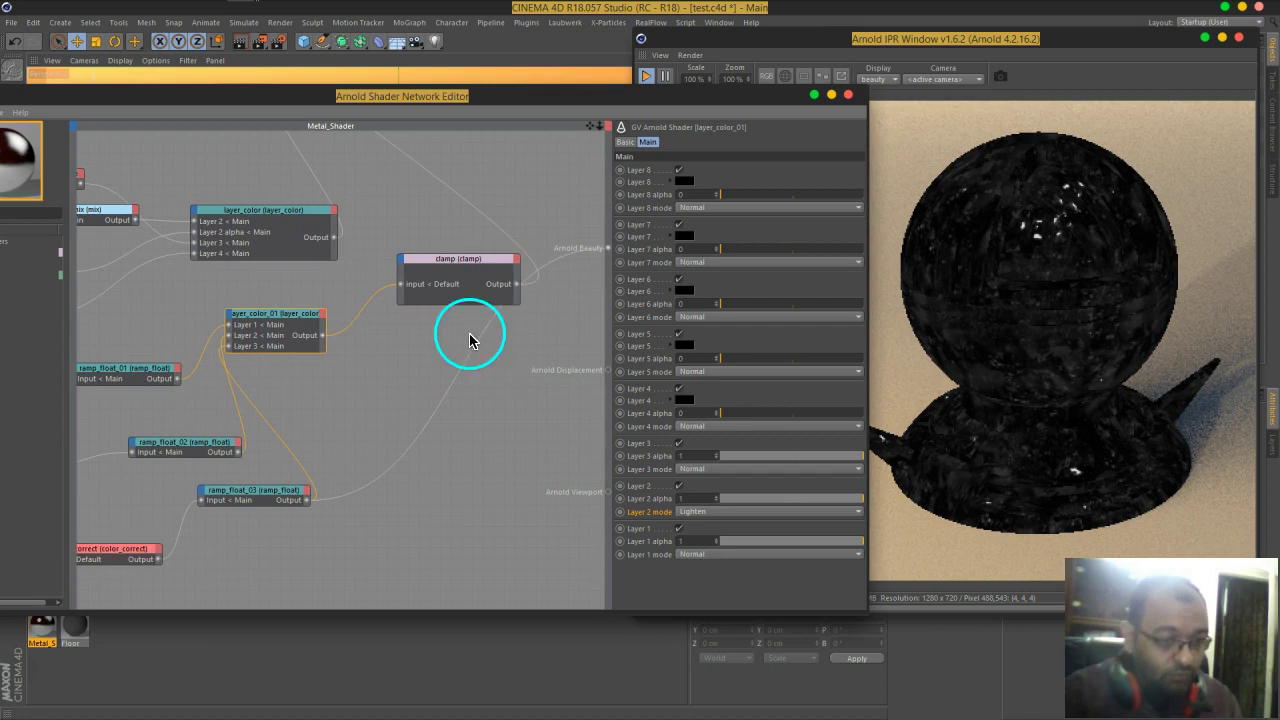
pyautogui.moveTo(522, 292); pyautogui.dragTo(608, 250)
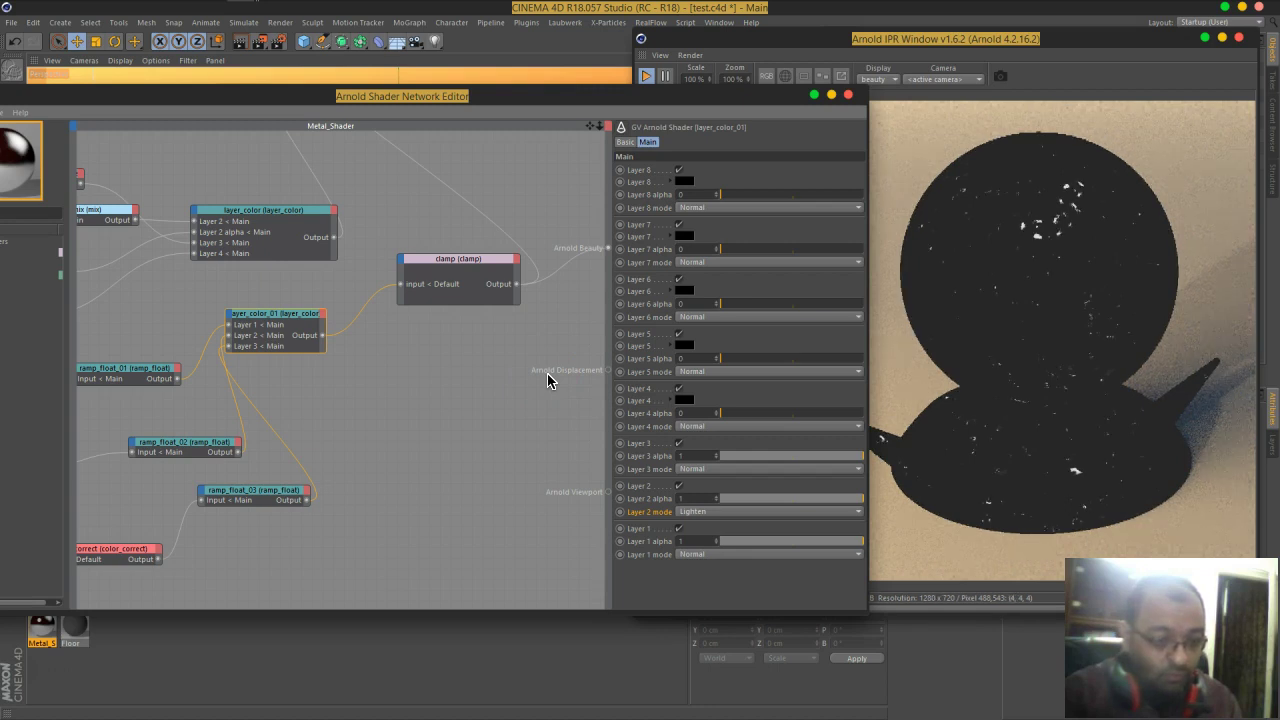
pyautogui.click(705, 470)
pyautogui.click(703, 150)
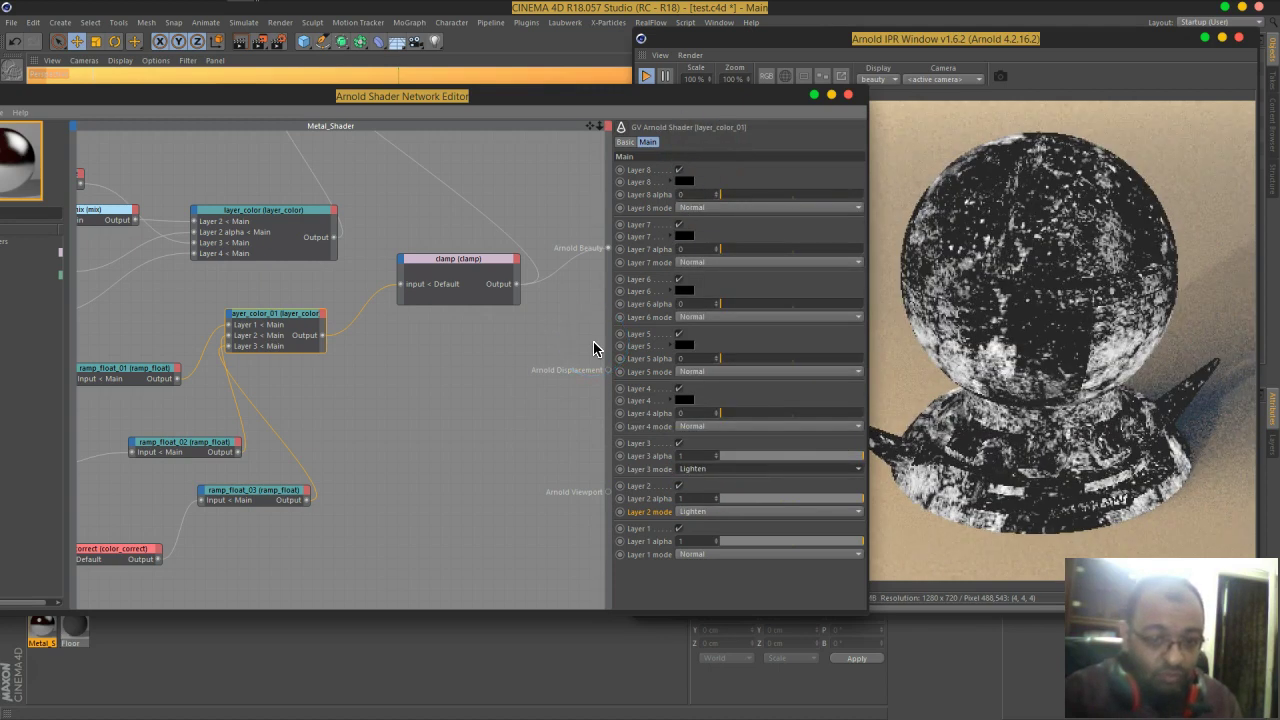
# Step: Move the layer_color_01 node closer to the clamp node and preview its unclamped output through Arnold Beauty
pyautogui.moveTo(424, 386); pyautogui.dragTo(414, 382, button='middle')
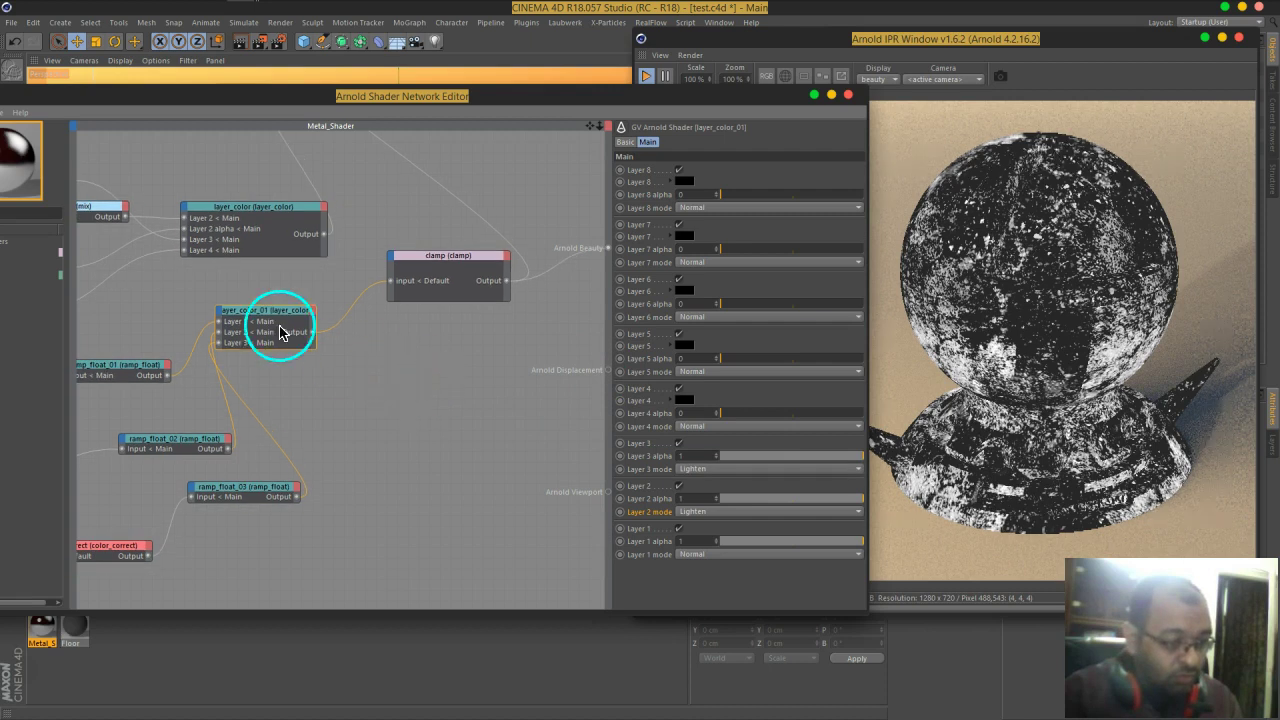
pyautogui.moveTo(267, 307); pyautogui.dragTo(324, 325)
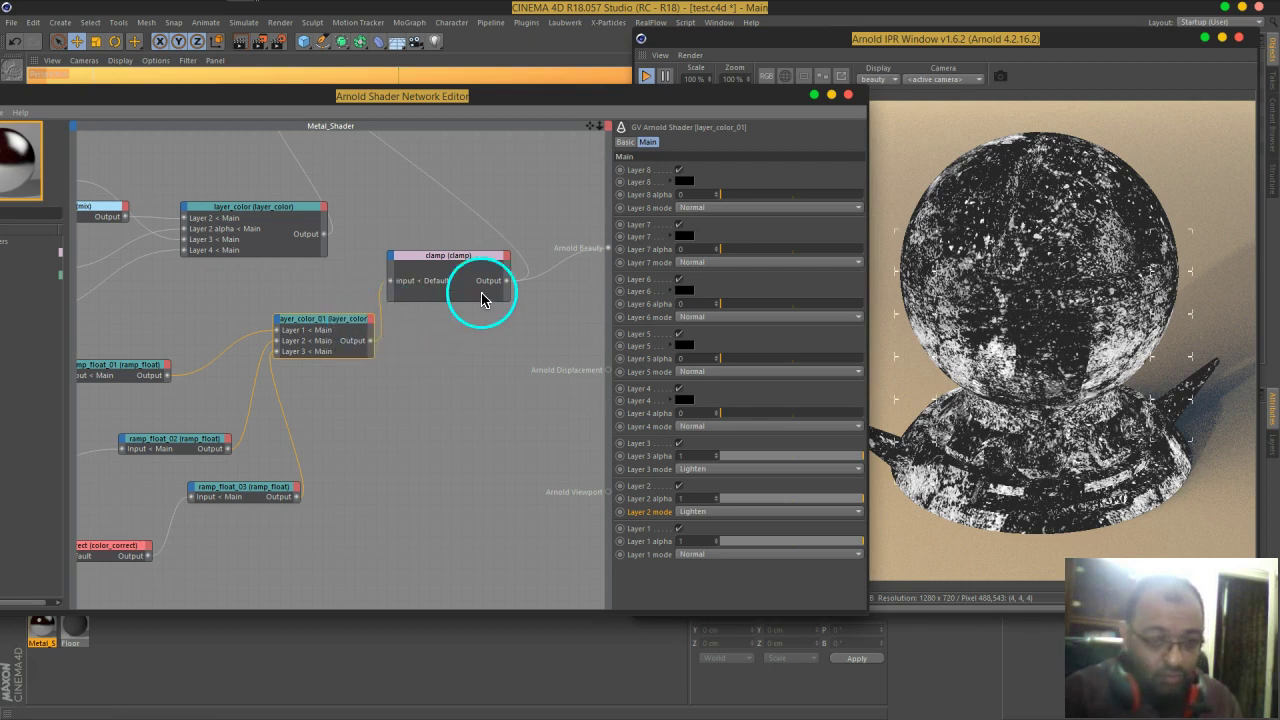
pyautogui.moveTo(371, 347); pyautogui.dragTo(612, 258)
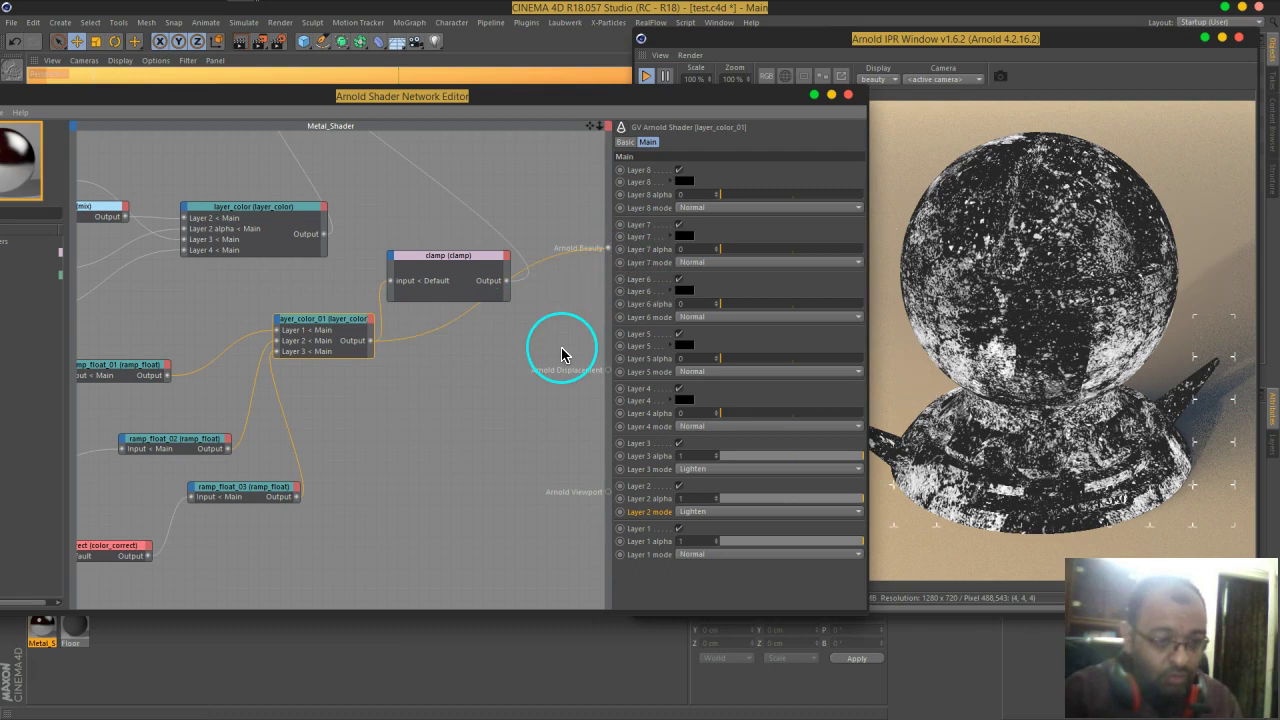
pyautogui.click(1034, 357)
pyautogui.click(477, 337)
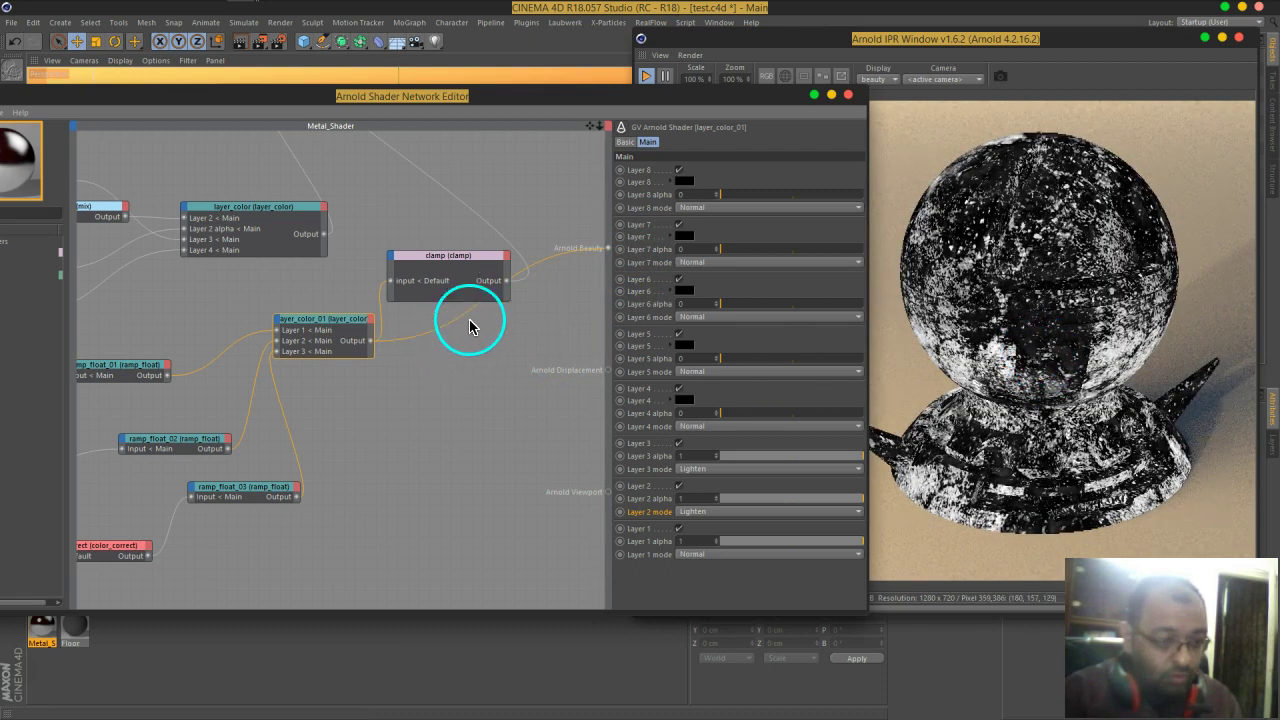
# Step: Set the clamp node's min to 0.01 and connect its output back to Arnold Beauty
pyautogui.click(468, 265)
pyautogui.click(660, 171)
pyautogui.doubleClick(666, 171)
pyautogui.click(510, 253)
pyautogui.click(490, 295)
pyautogui.click(509, 278)
pyautogui.moveTo(507, 284); pyautogui.dragTo(606, 251)
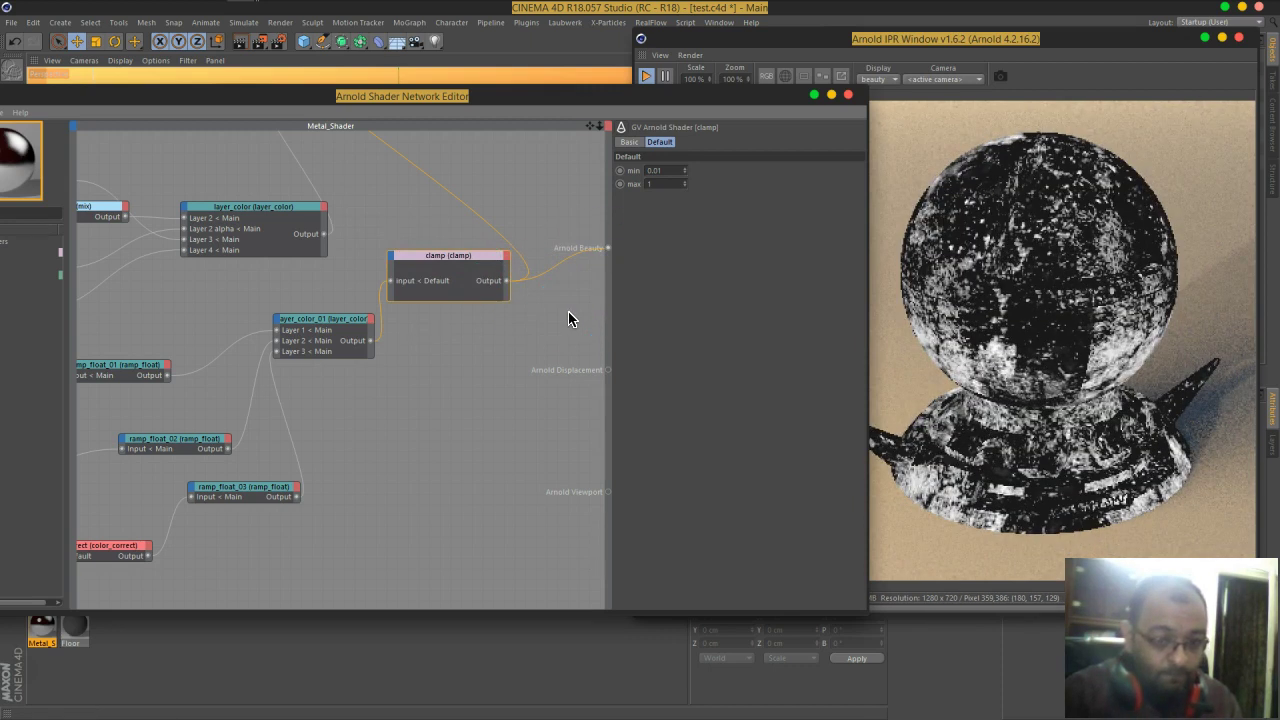
# Step: Change the Layer 3 mode of layer_color_01 to Screen
pyautogui.click(310, 318)
pyautogui.click(727, 448)
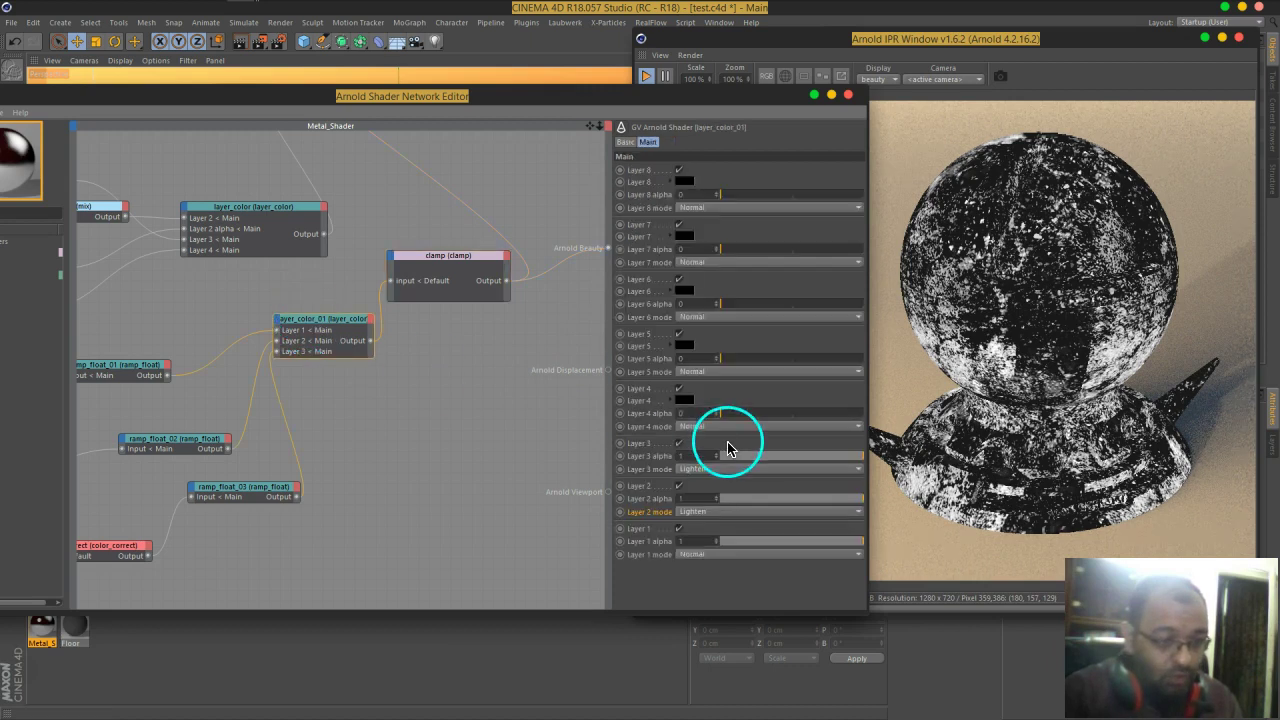
pyautogui.click(716, 468)
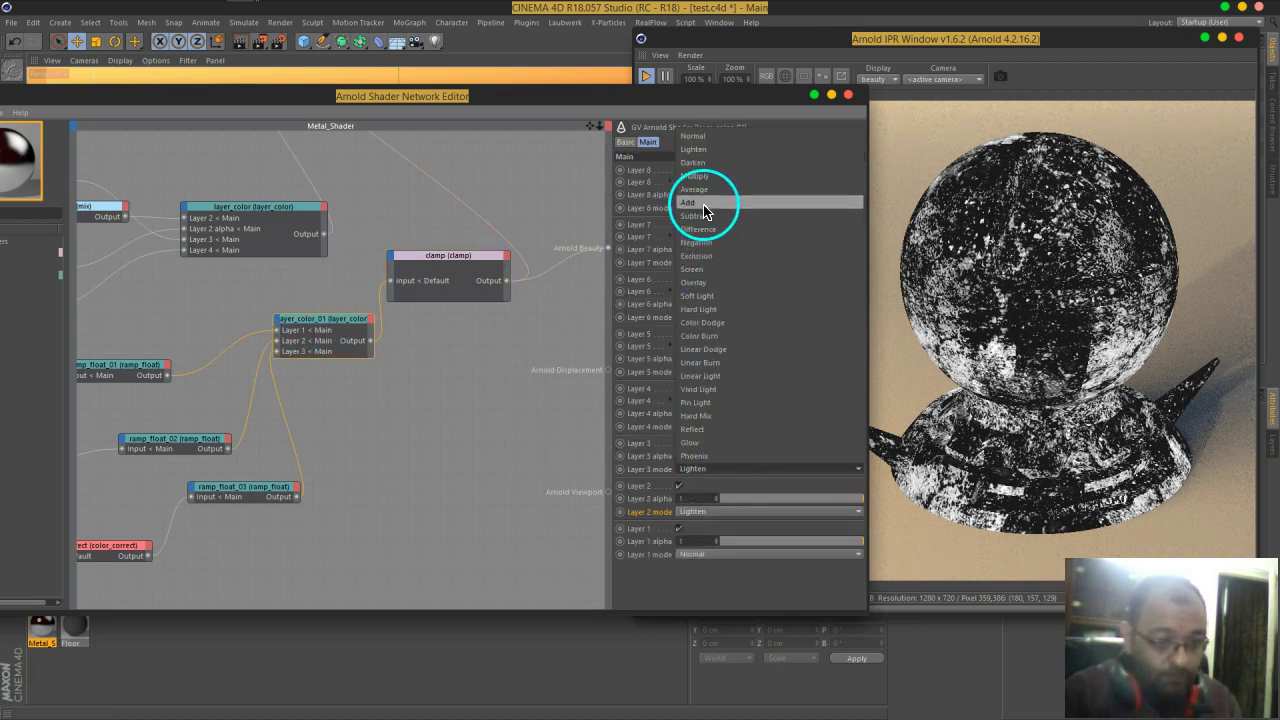
pyautogui.click(703, 269)
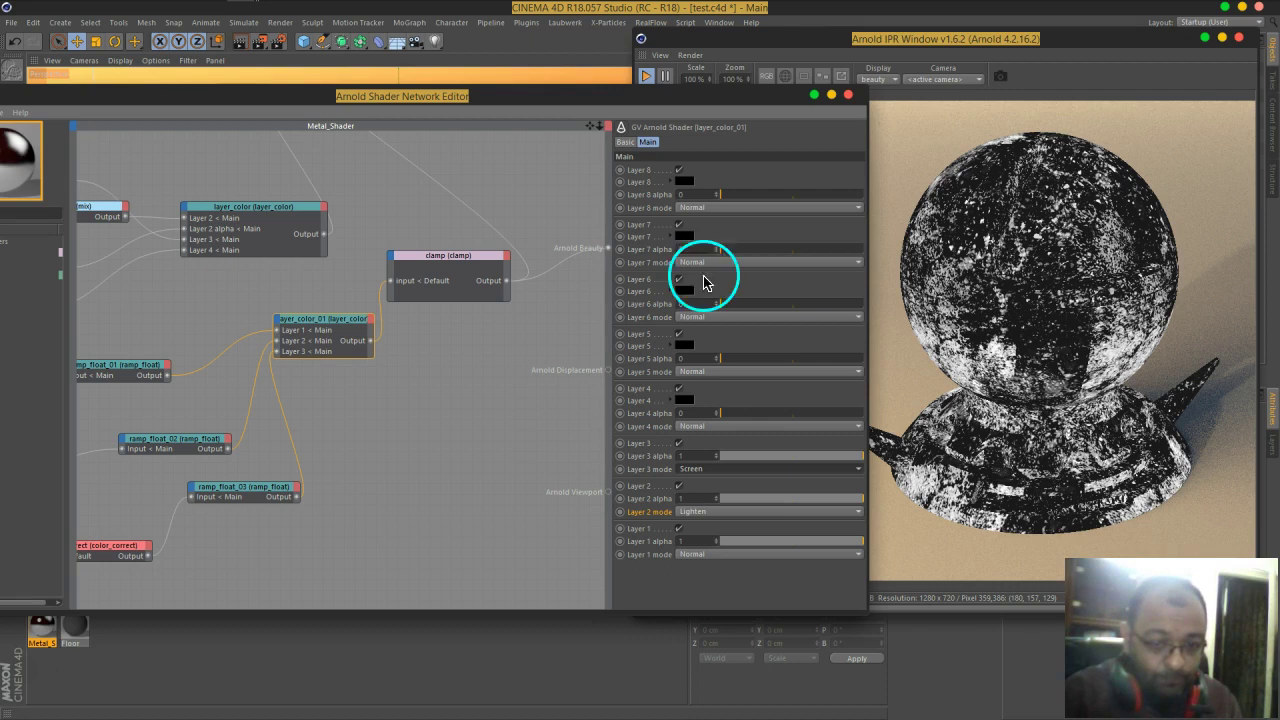
# Step: Adjust the middle point of ramp_float_03's curve to about X 0.616, Y 0.097
pyautogui.click(257, 497)
pyautogui.click(780, 266)
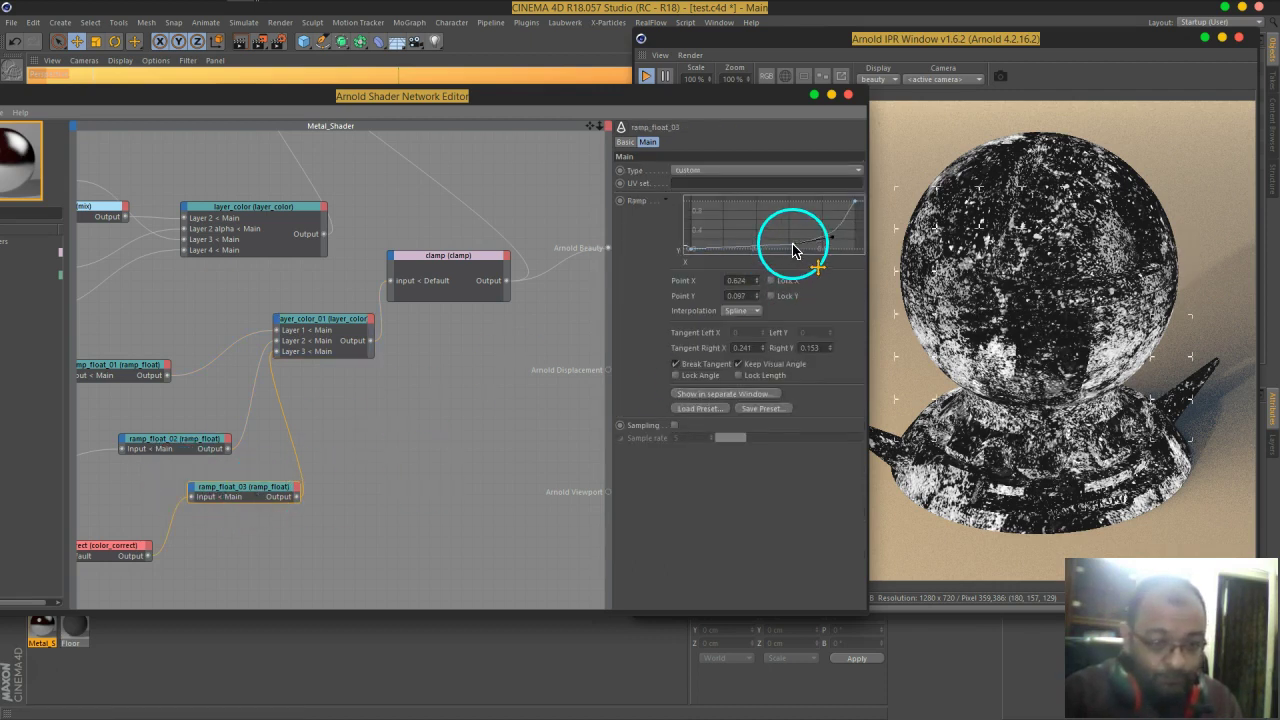
pyautogui.moveTo(793, 250); pyautogui.dragTo(792, 250)
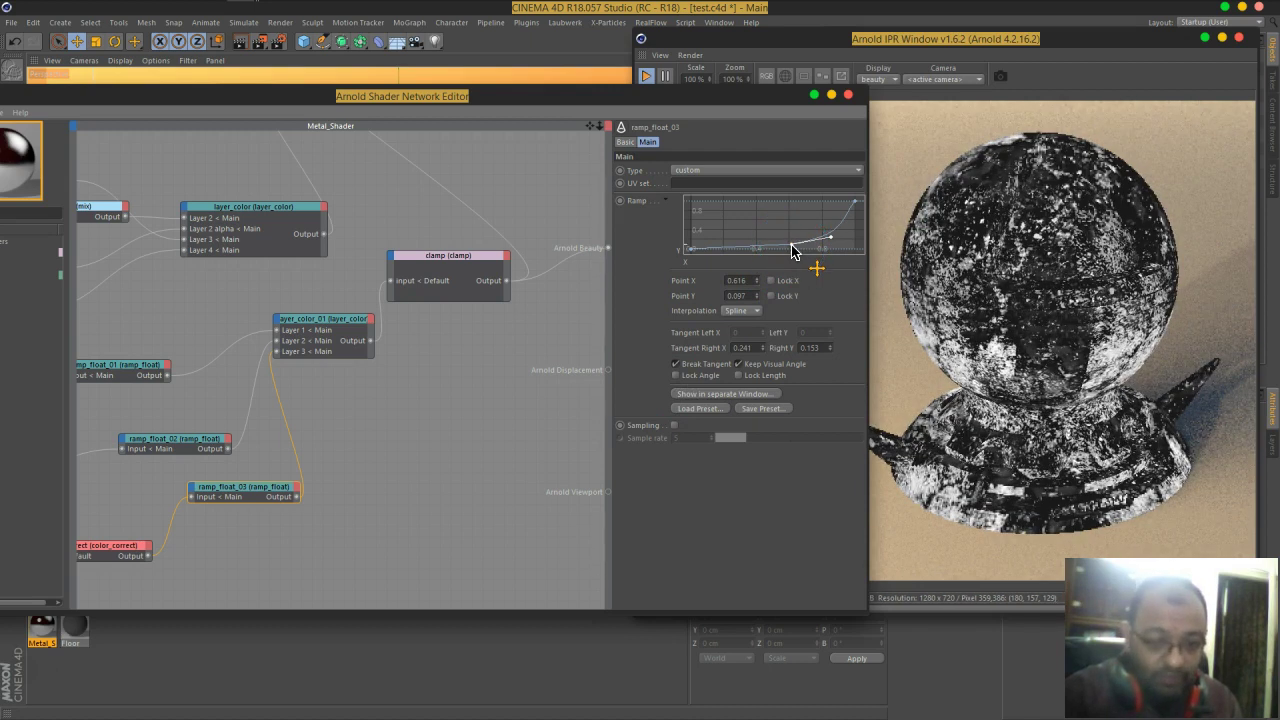
# Step: Reconnect the alSurface output to Arnold Beauty to render the full Metal_Shader material
pyautogui.moveTo(534, 190); pyautogui.dragTo(607, 247)
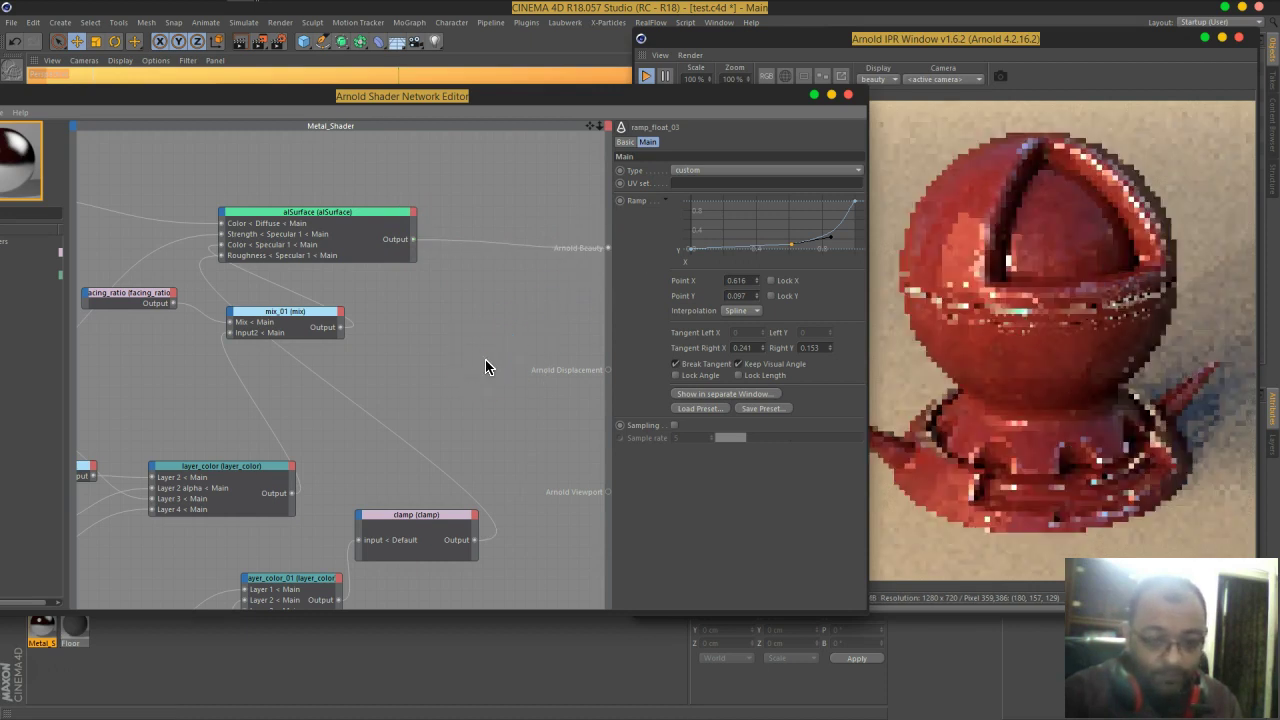
pyautogui.click(463, 365)
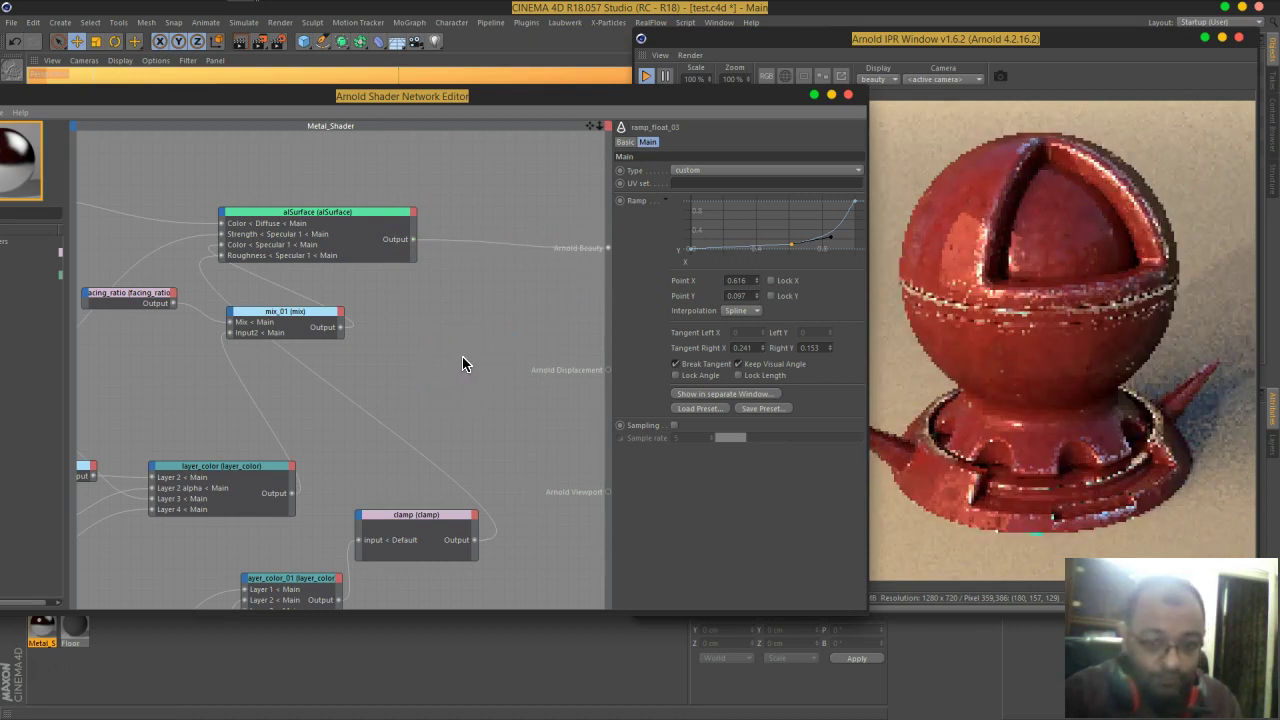
pyautogui.scroll(-1, 486, 354)
pyautogui.moveTo(488, 351); pyautogui.dragTo(472, 330, button='middle')
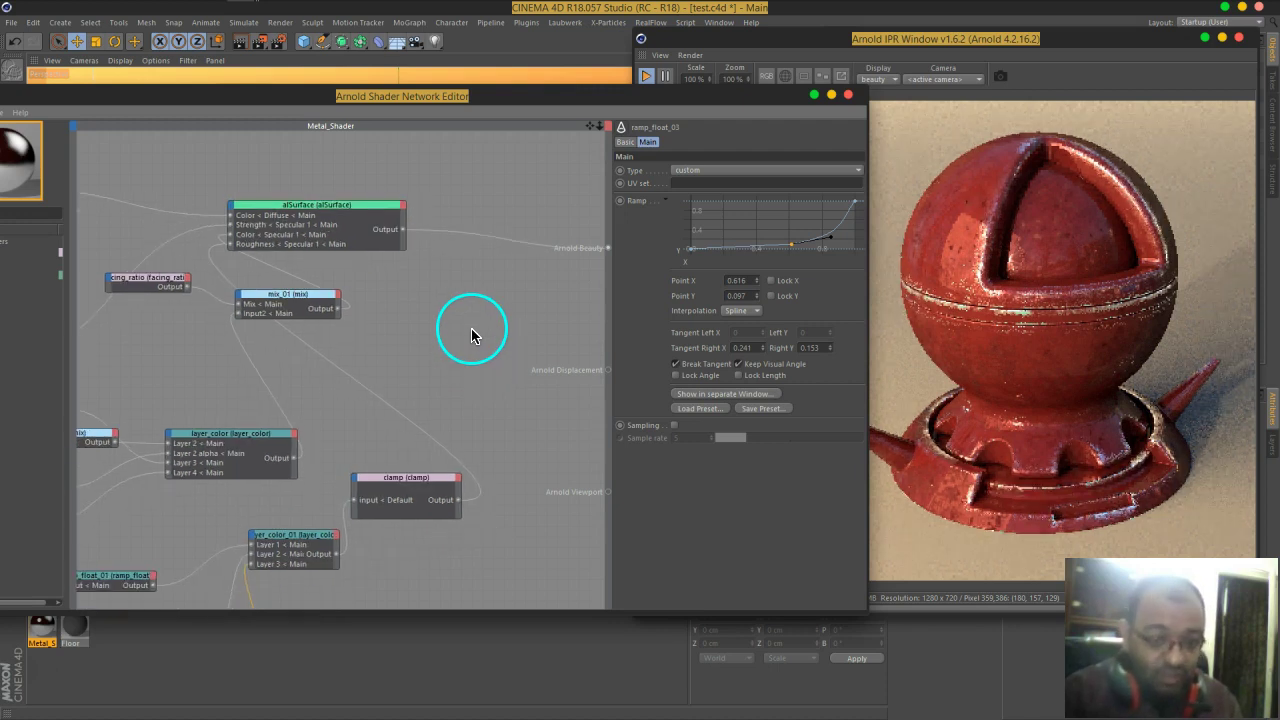